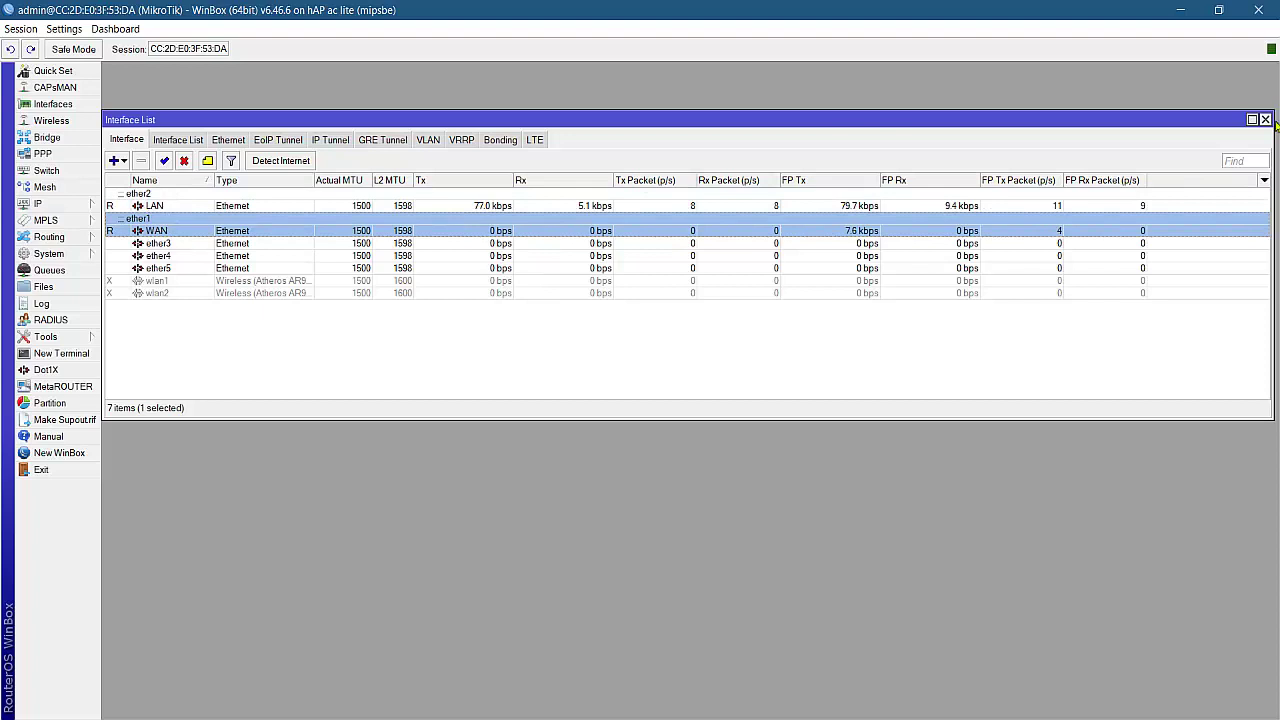
- Close the interface list and review the router's IP address list, checking the WAN entry
left_click(1265, 119)
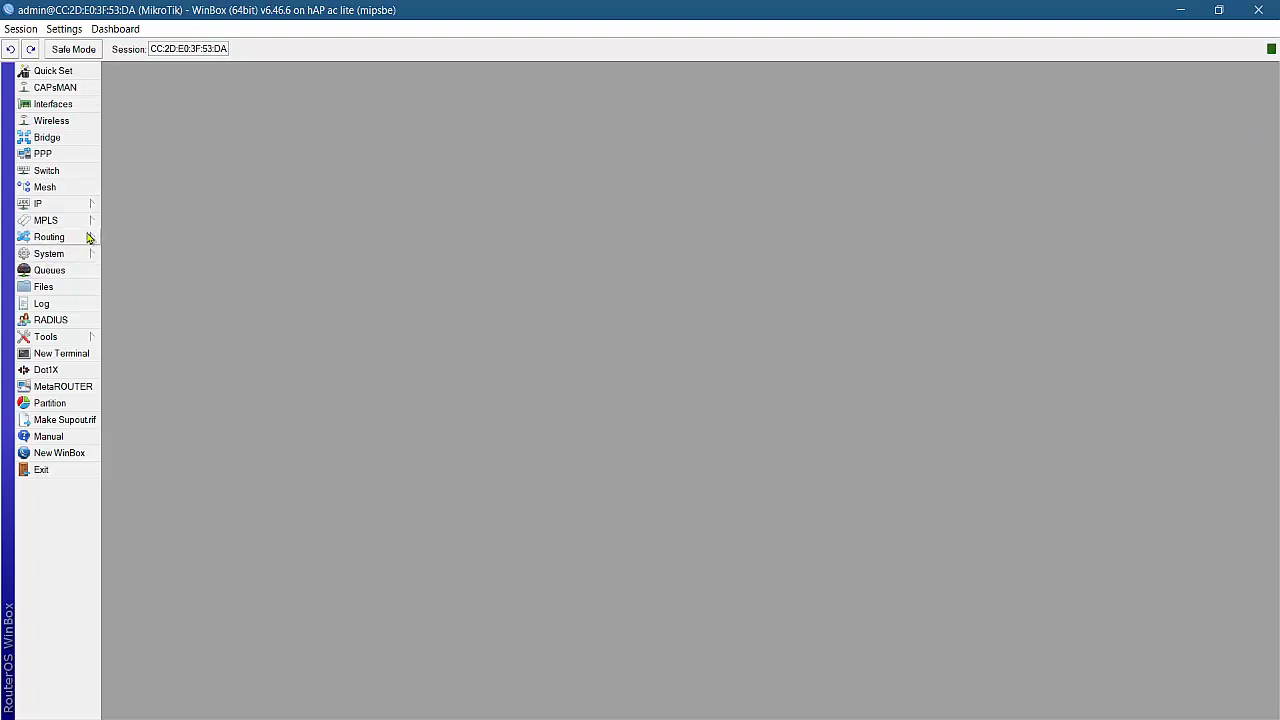
left_click(51, 205)
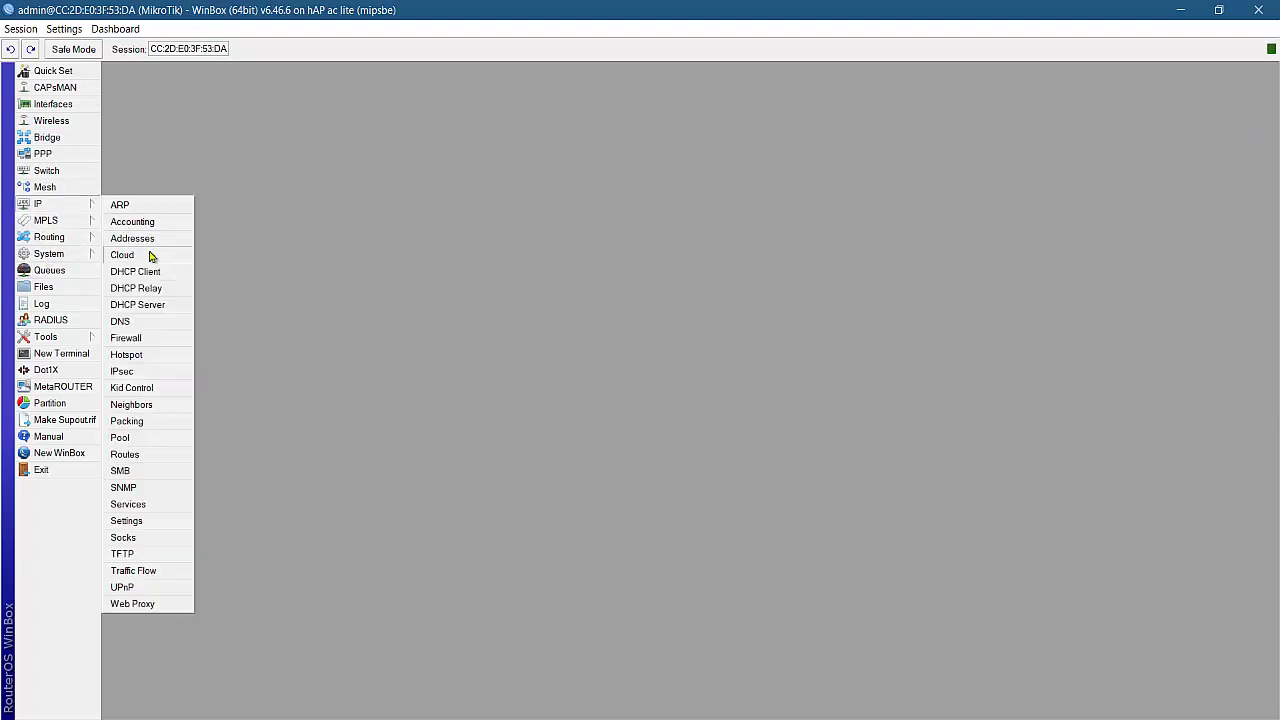
left_click(165, 243)
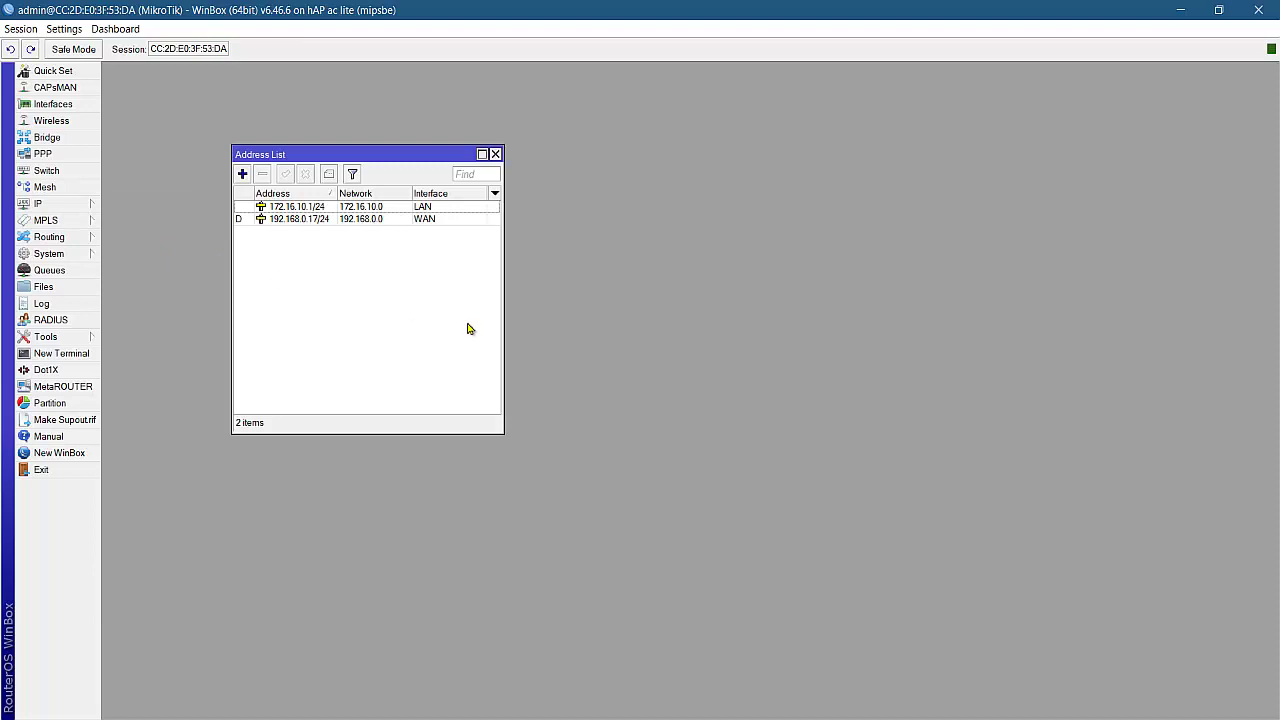
left_click(364, 219)
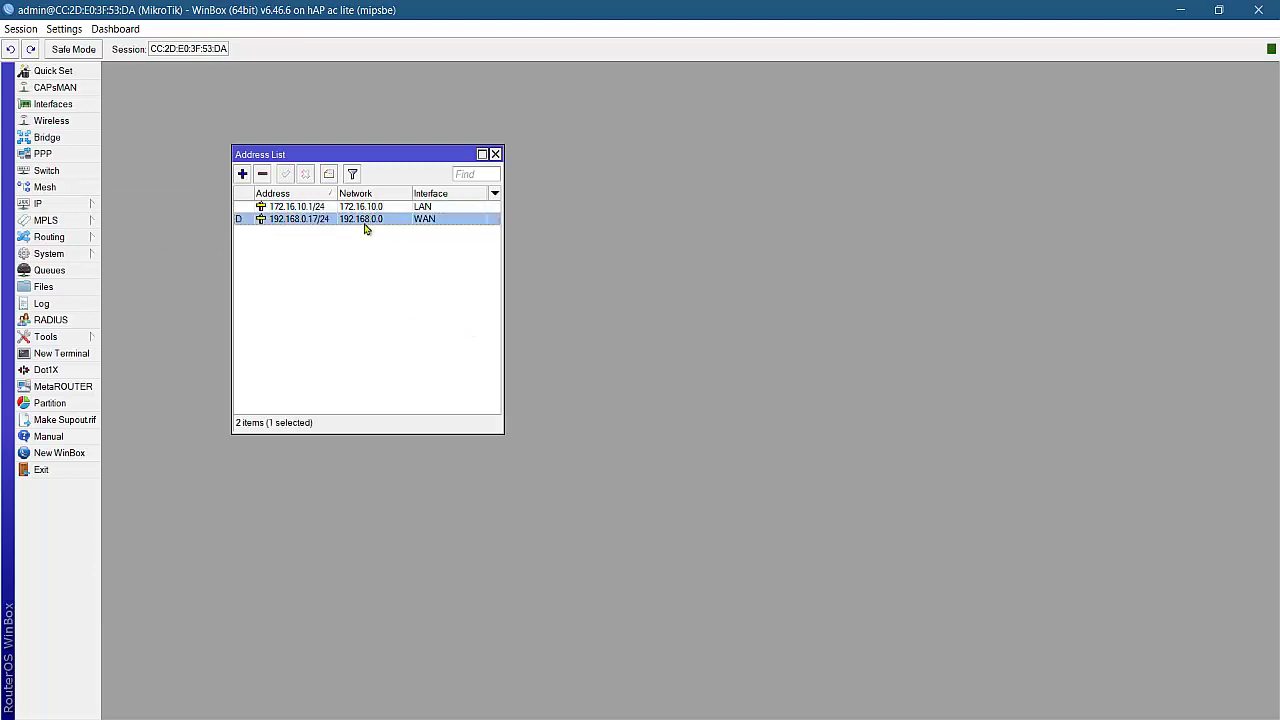
left_click(495, 155)
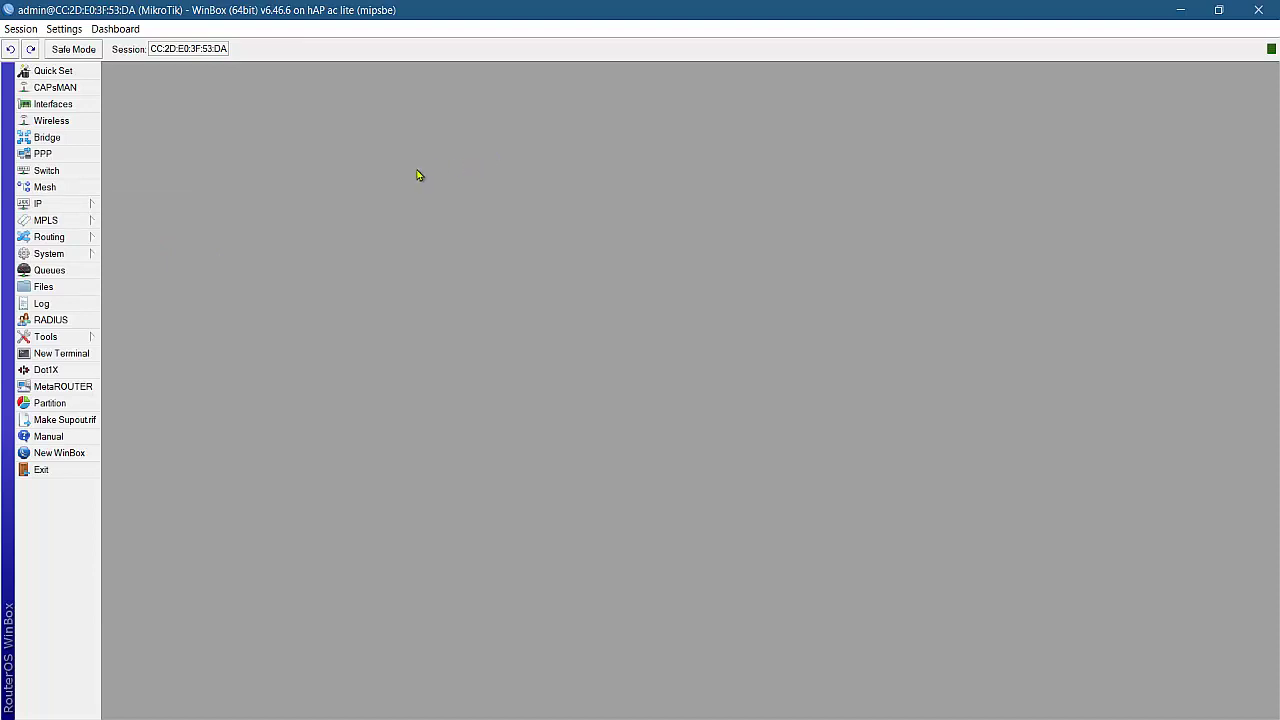
- Enable the wlan1 wireless interface
left_click(64, 122)
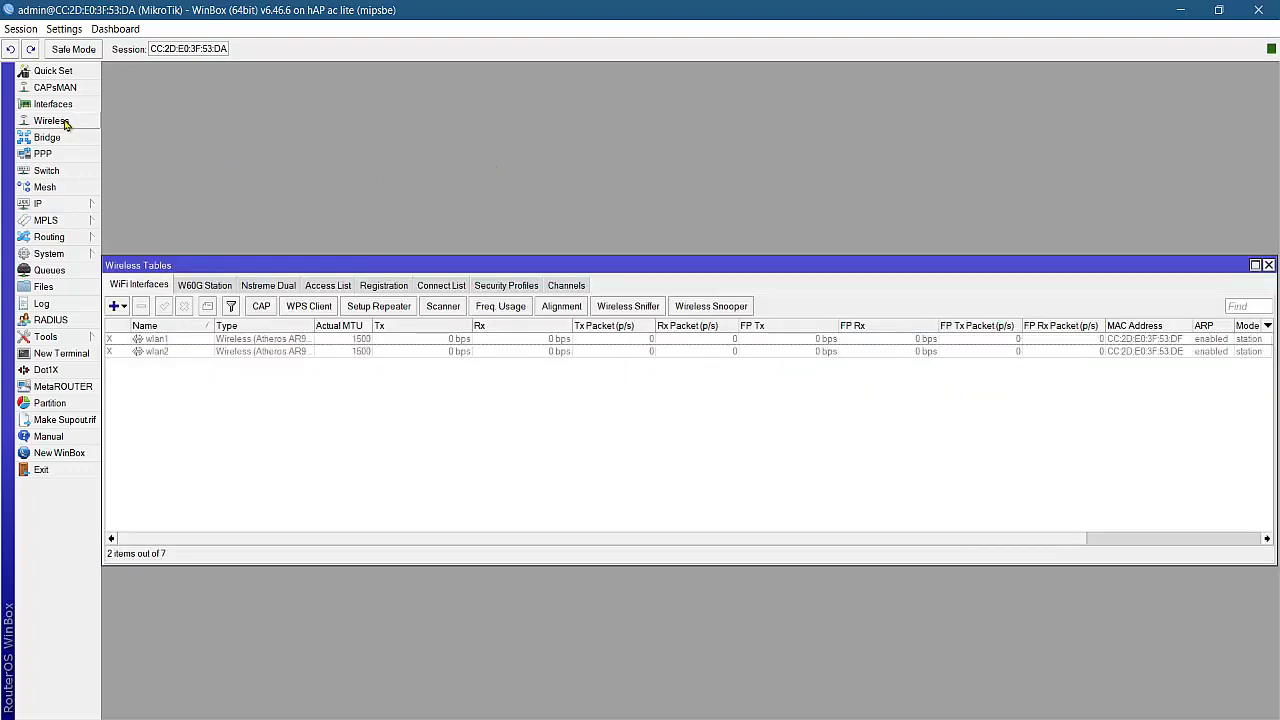
left_click(168, 341)
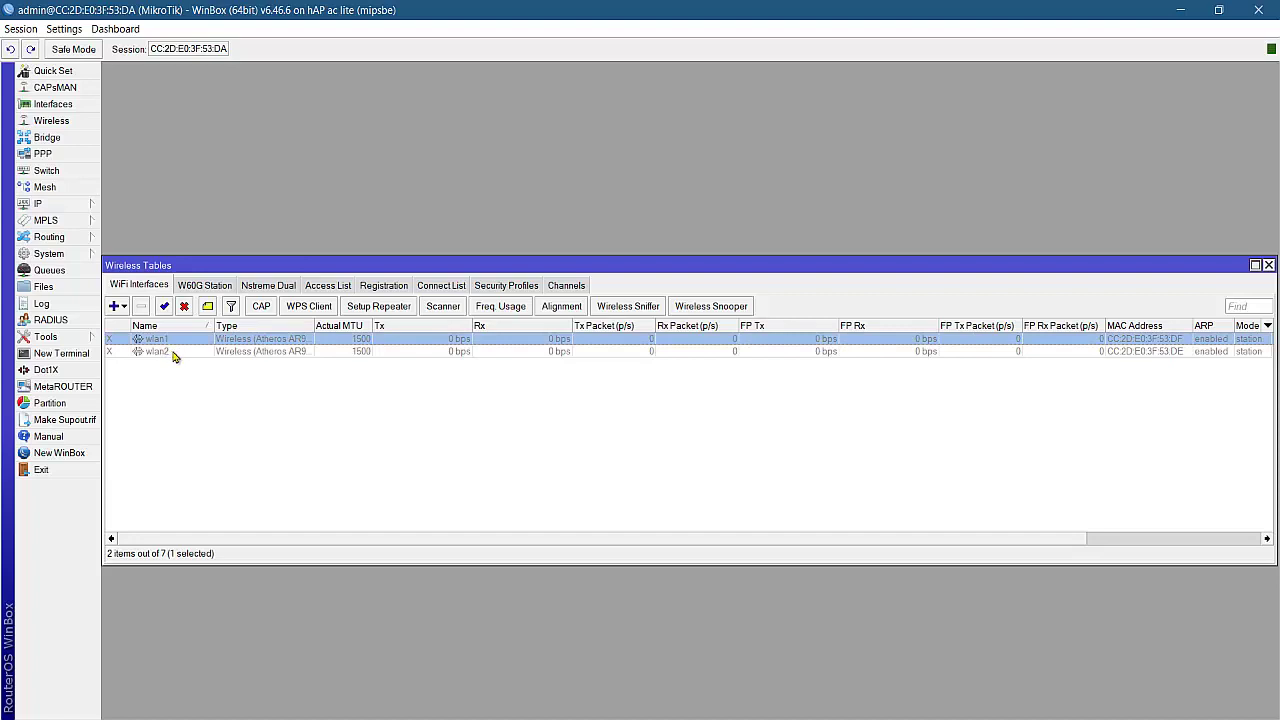
left_click(171, 352)
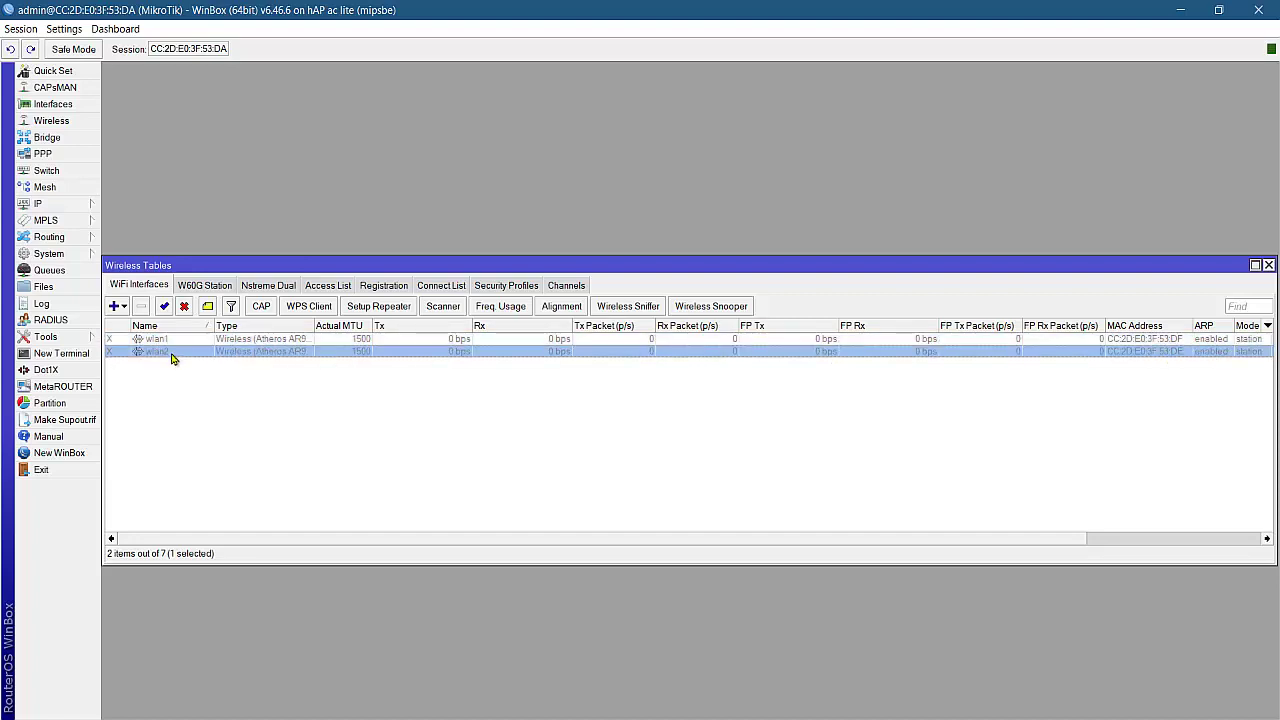
left_click(174, 341)
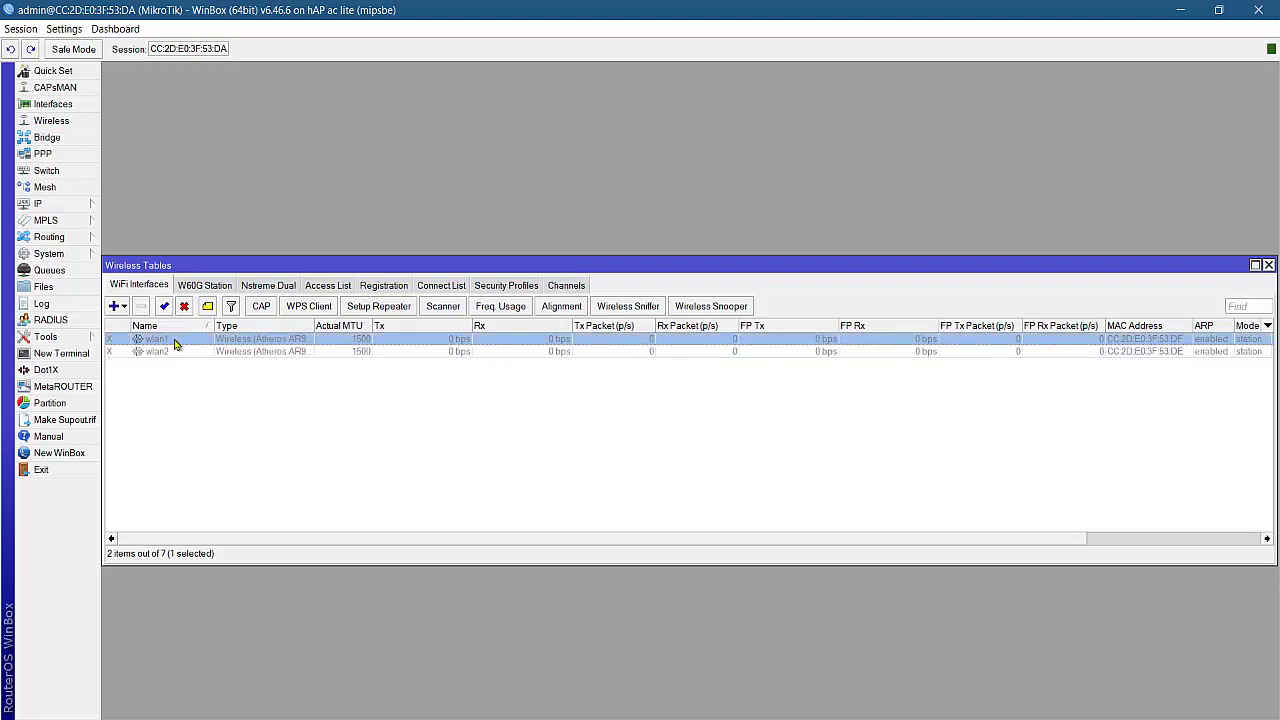
left_click(185, 354)
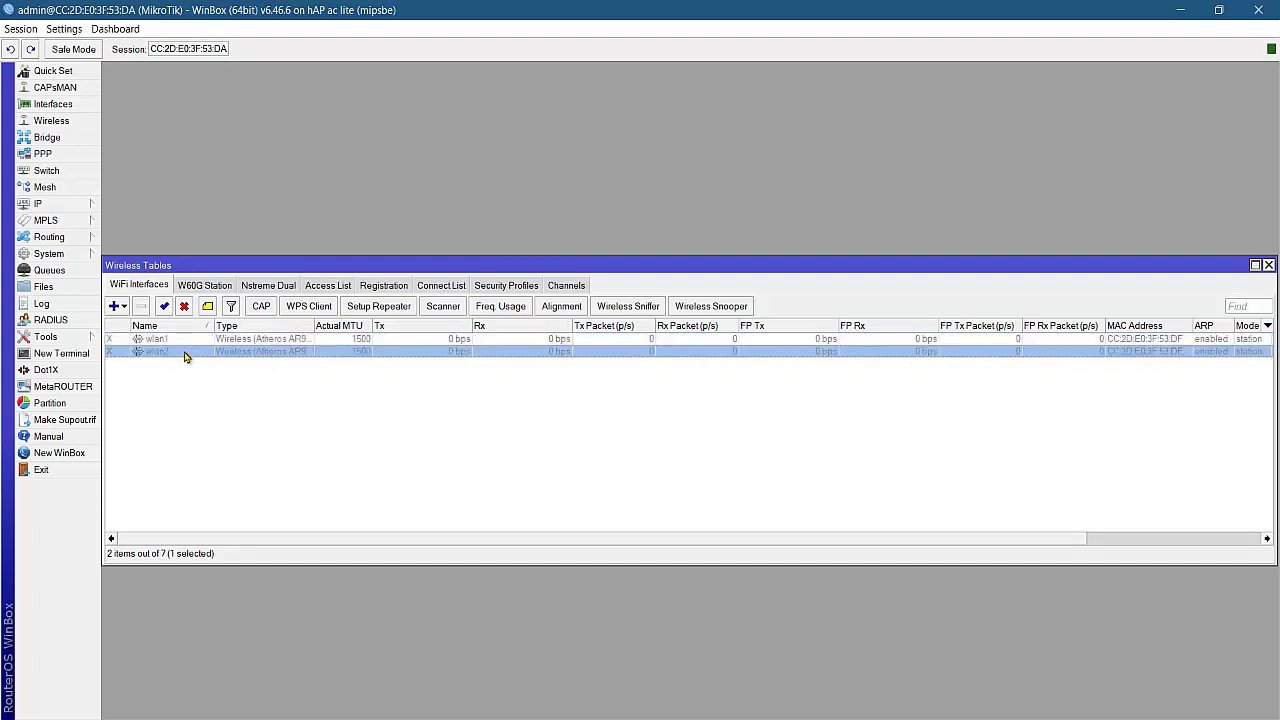
left_click(165, 340)
left_click(167, 353)
left_click(169, 341)
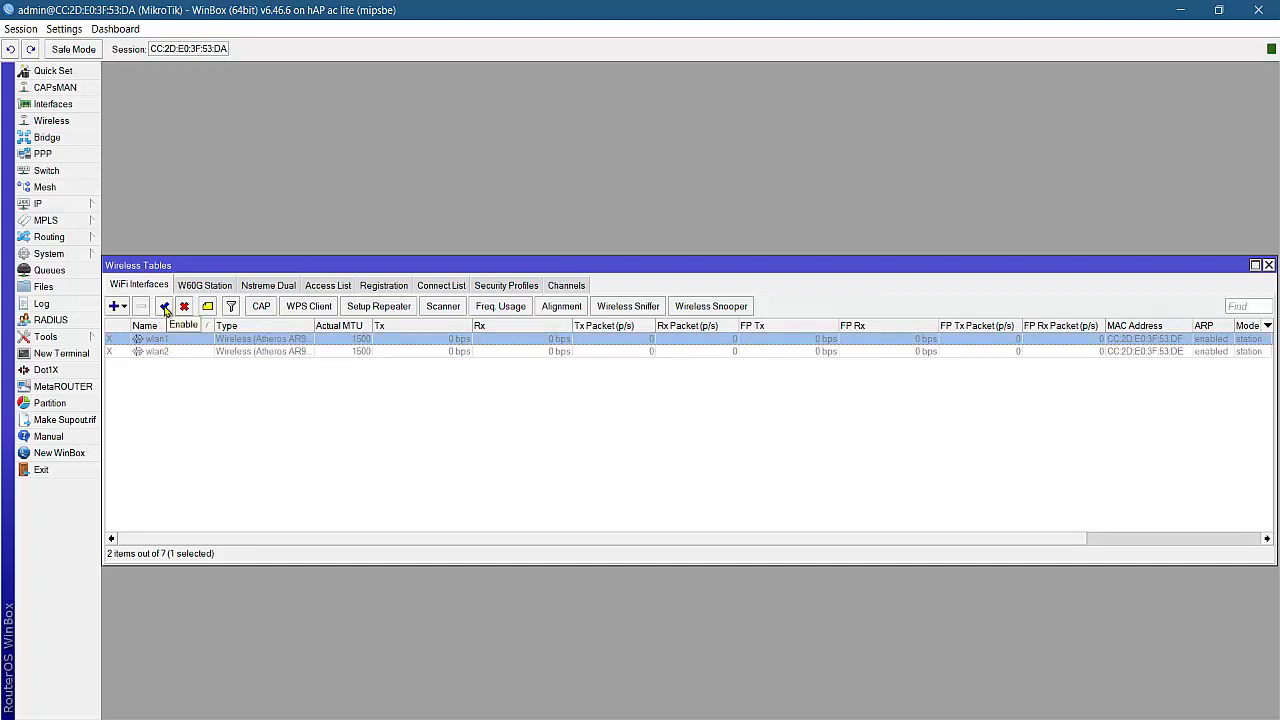
left_click(165, 307)
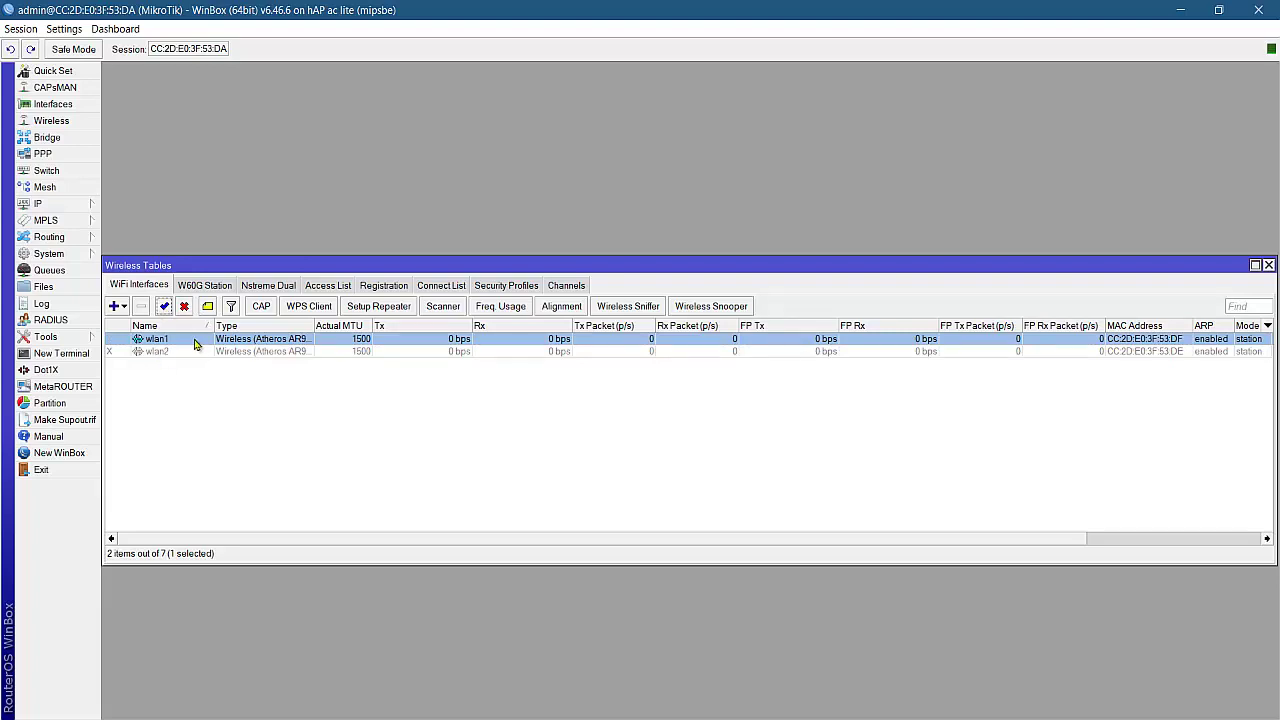
- In wlan1's wireless settings, set the mode to ap bridge and the band to 2GHz-B/G/N
double_click(197, 340)
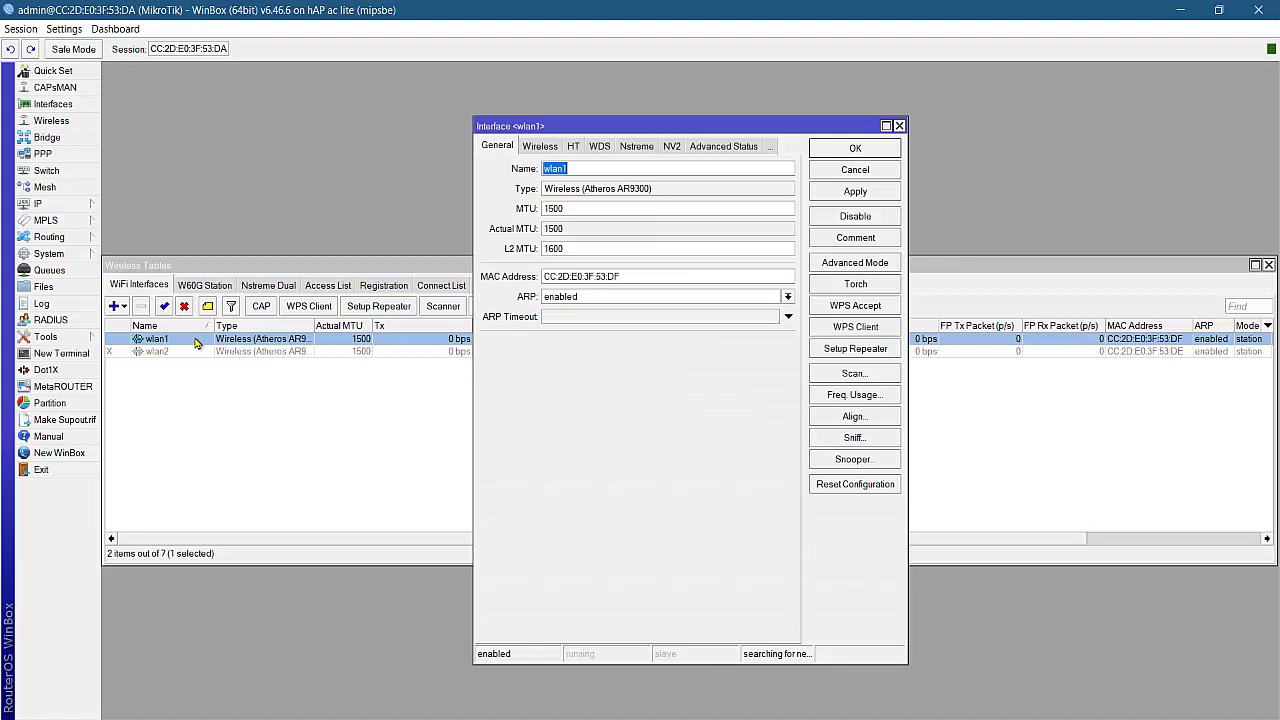
left_click(1256, 266)
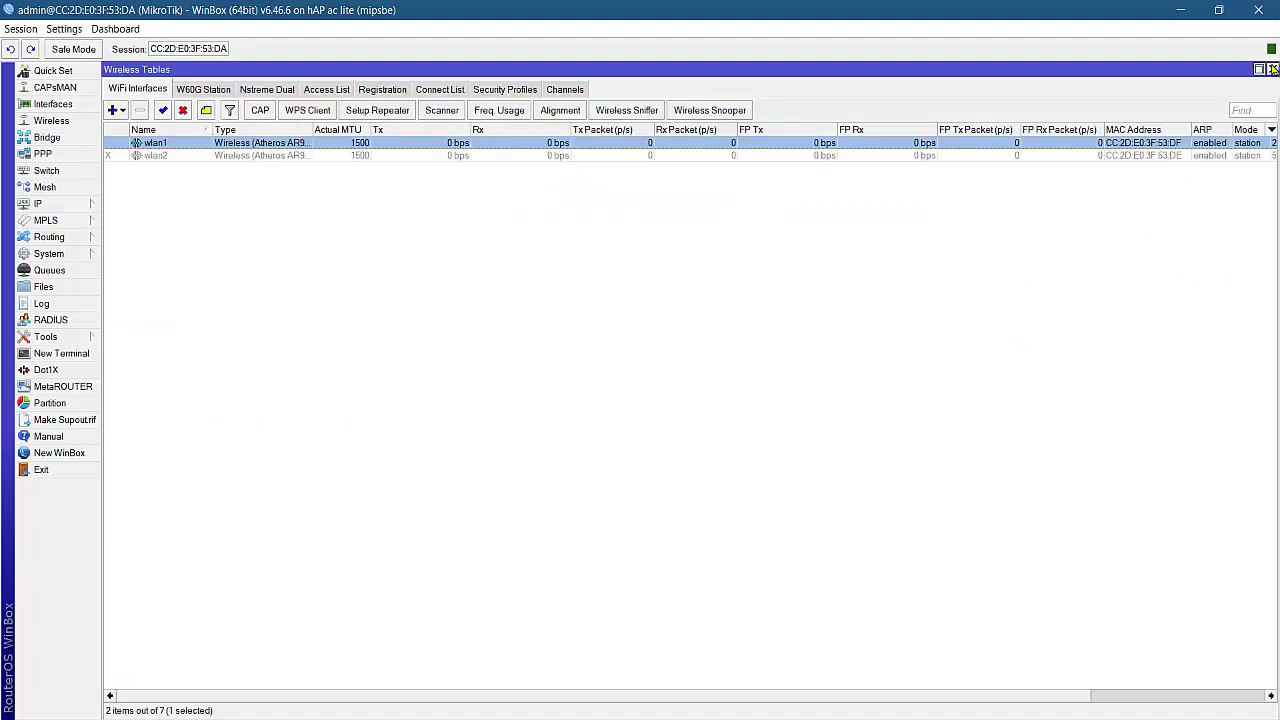
left_click(1259, 70)
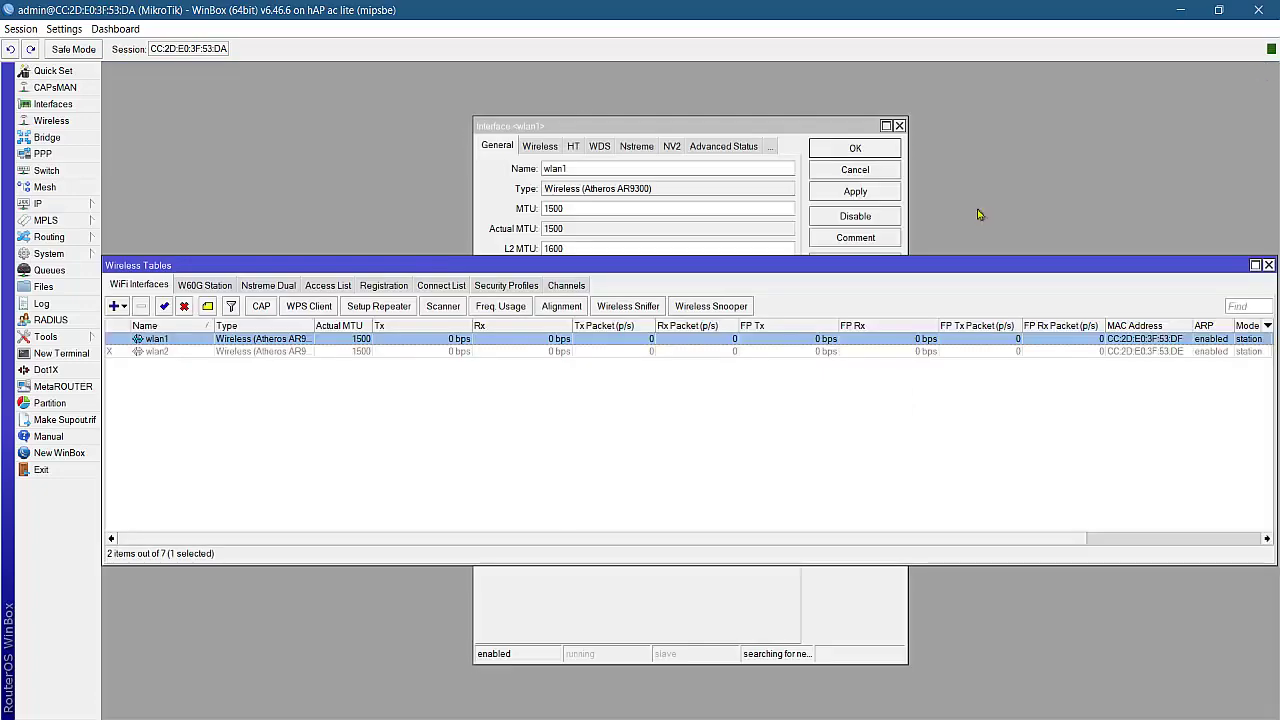
left_click_drag(614, 130, 468, 100)
left_click(394, 116)
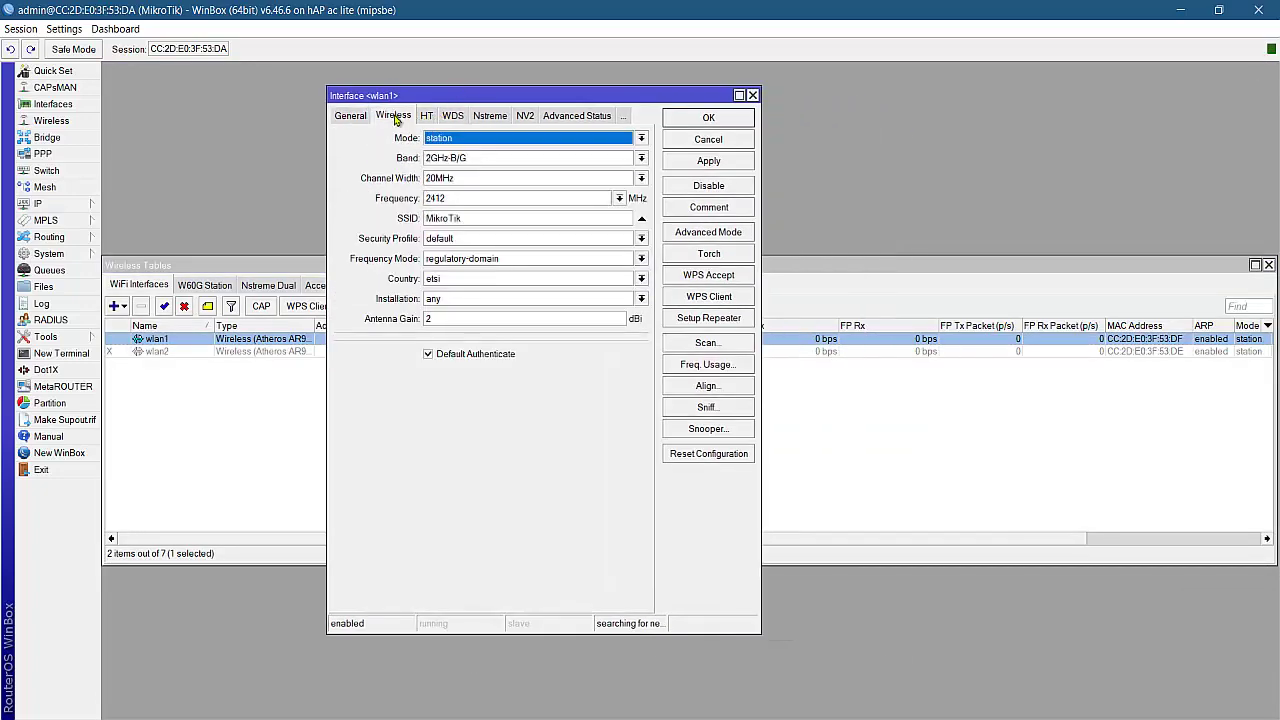
left_click(473, 142)
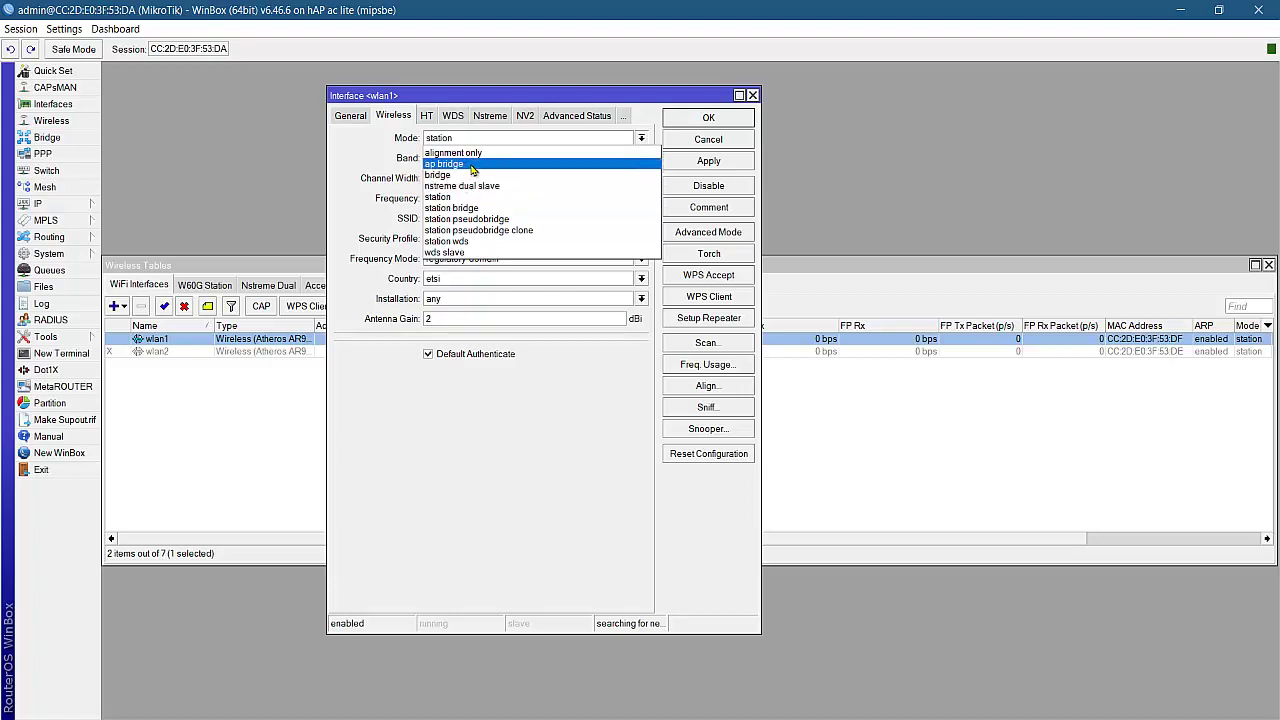
left_click(472, 168)
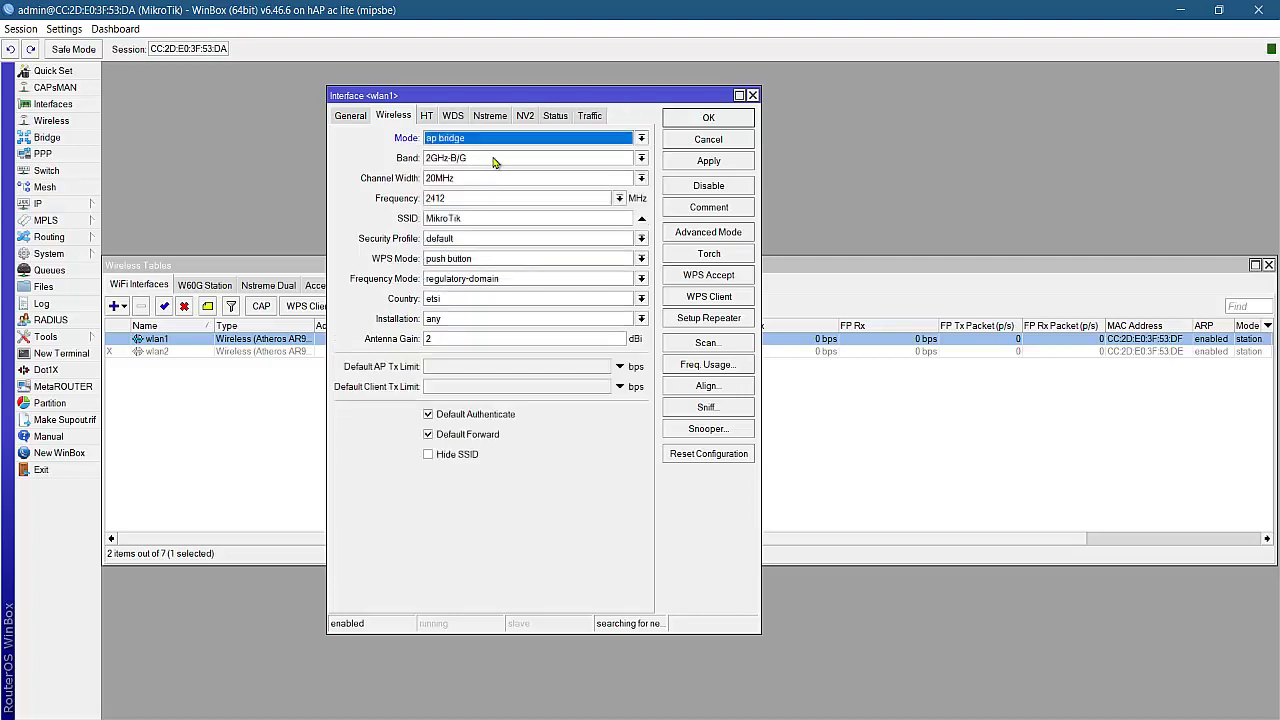
left_click(493, 160)
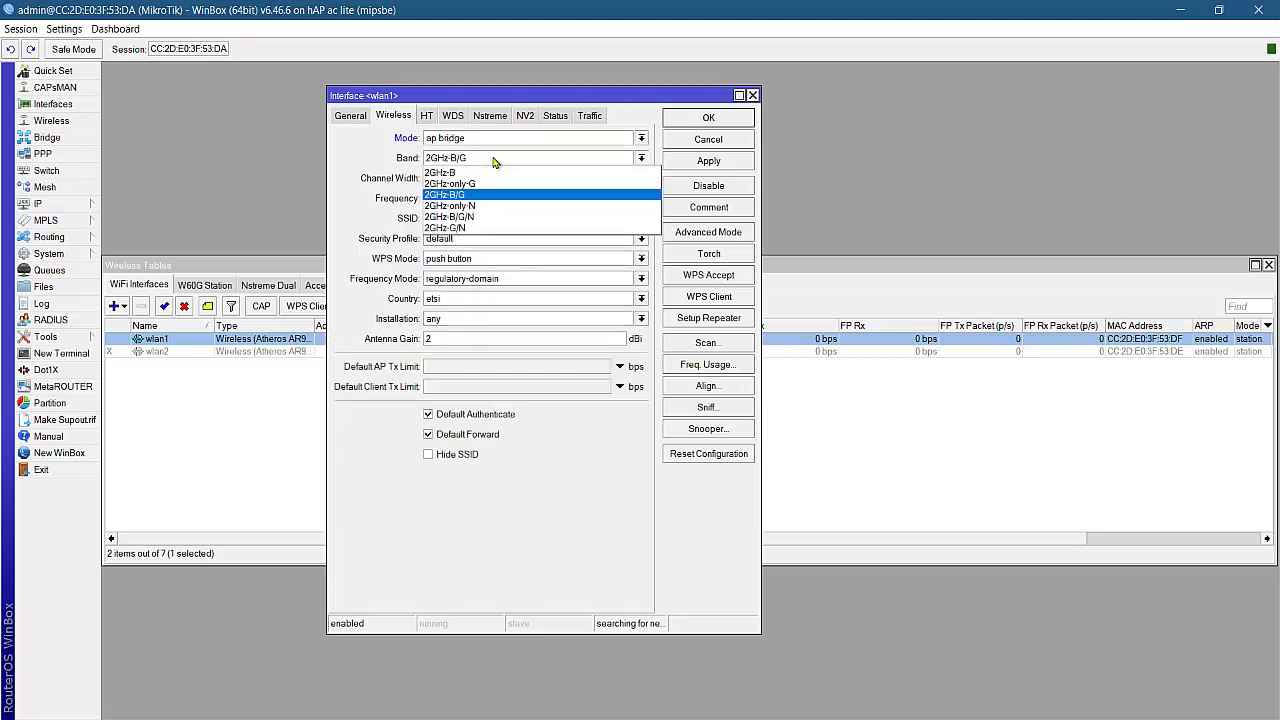
left_click(481, 218)
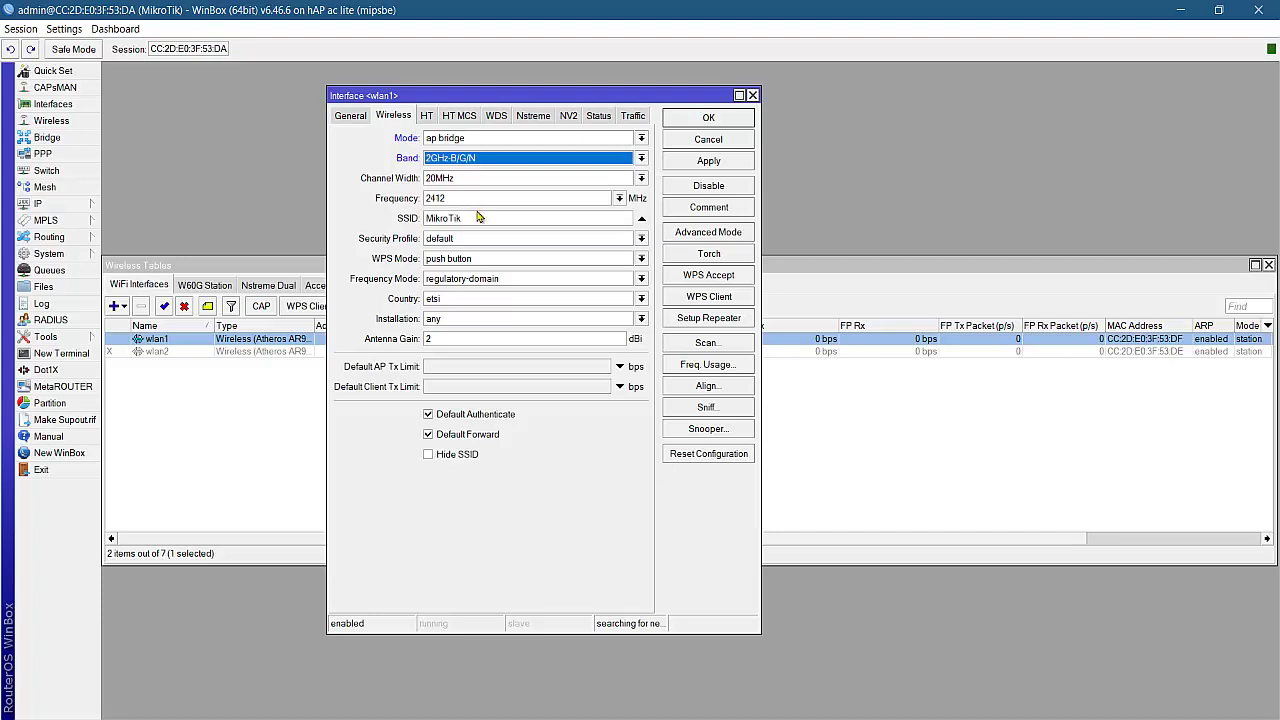
- Set wlan1's channel width to 20/40MHz eC and check the available frequency options
left_click(458, 180)
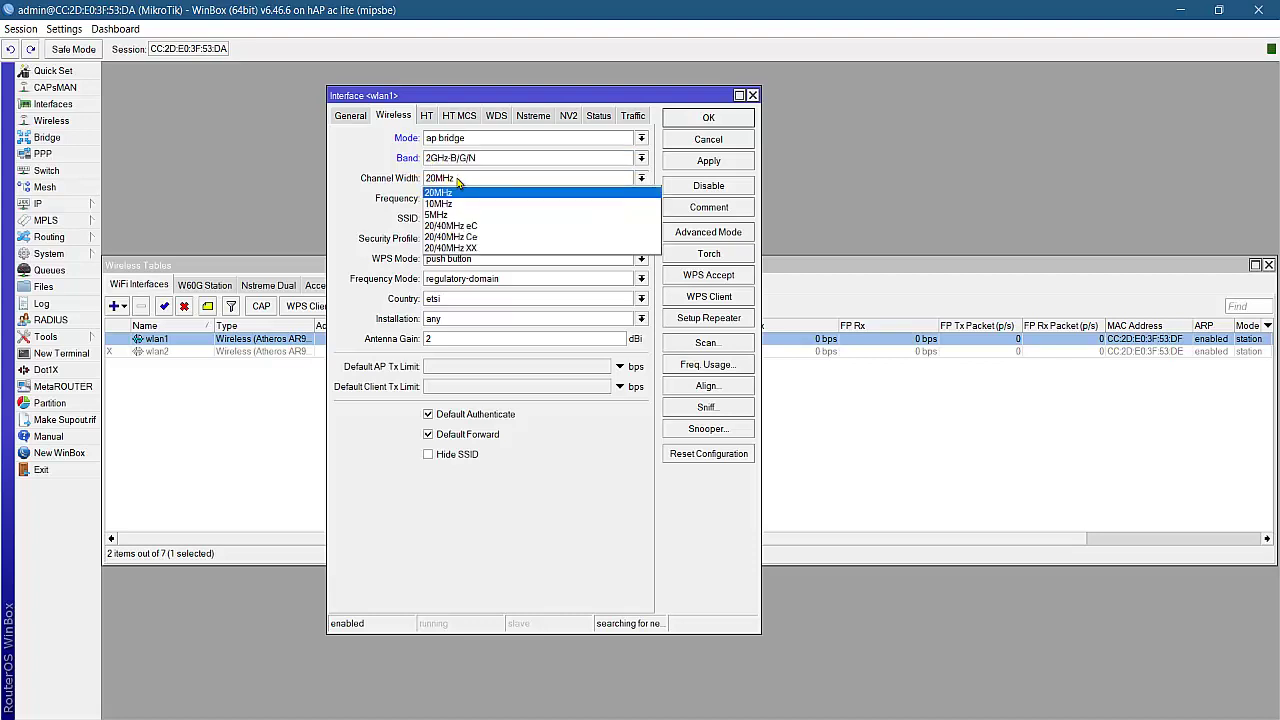
left_click(484, 228)
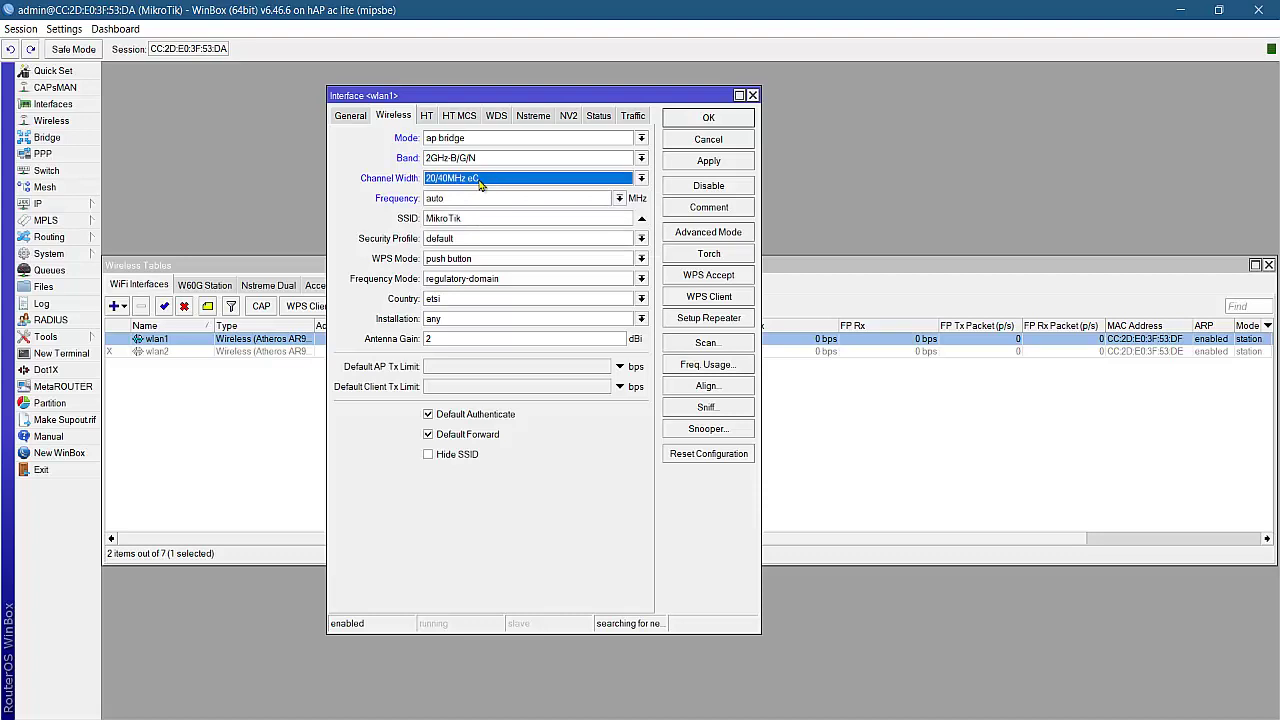
left_click(567, 183)
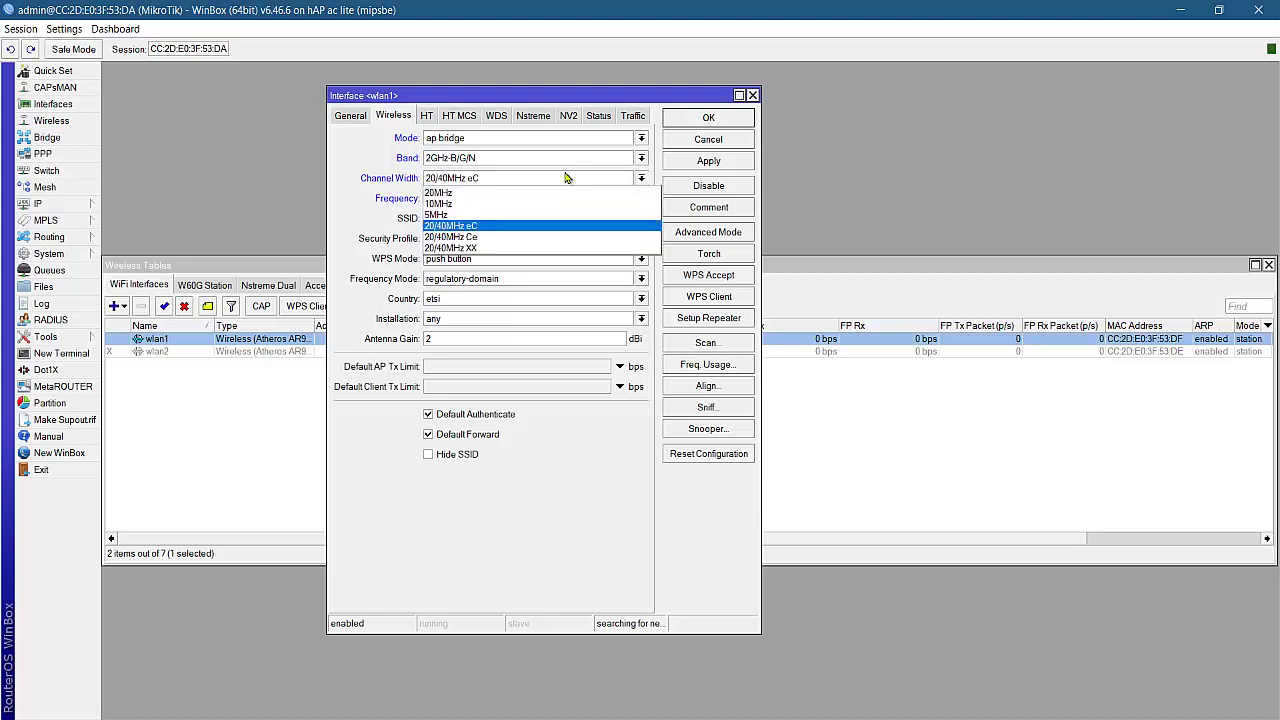
left_click(497, 228)
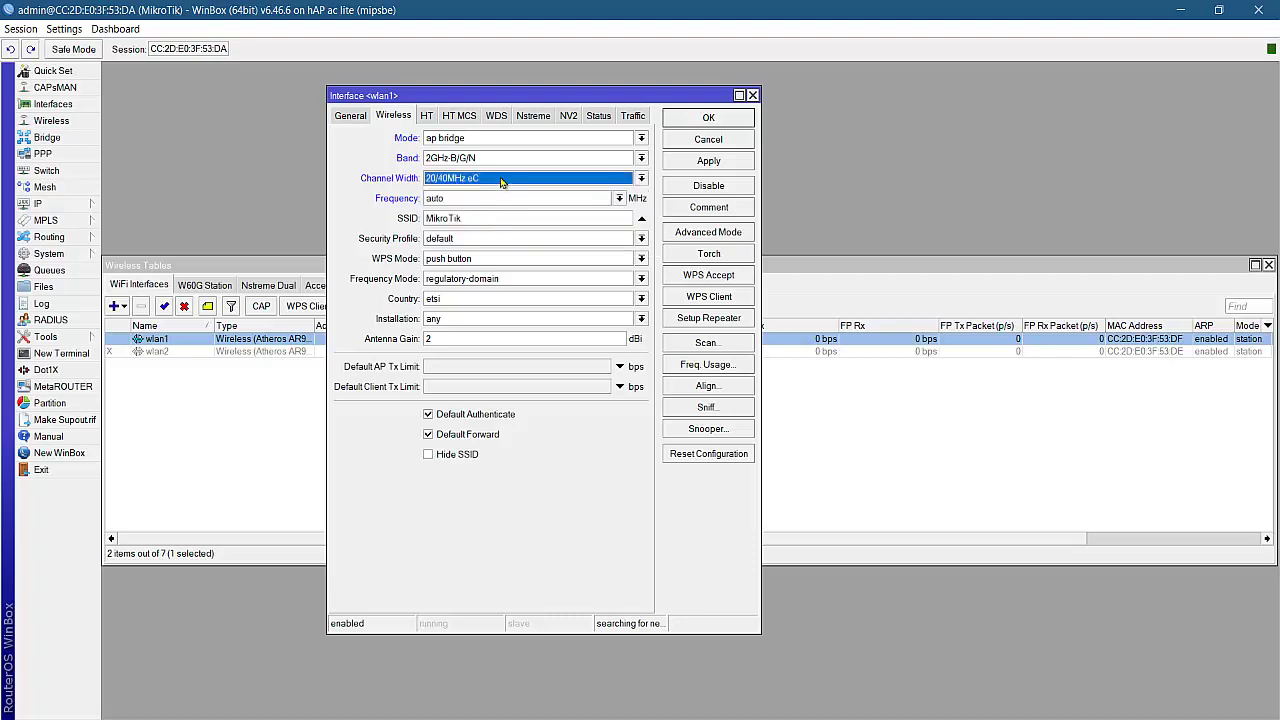
left_click(453, 198)
double_click(424, 198)
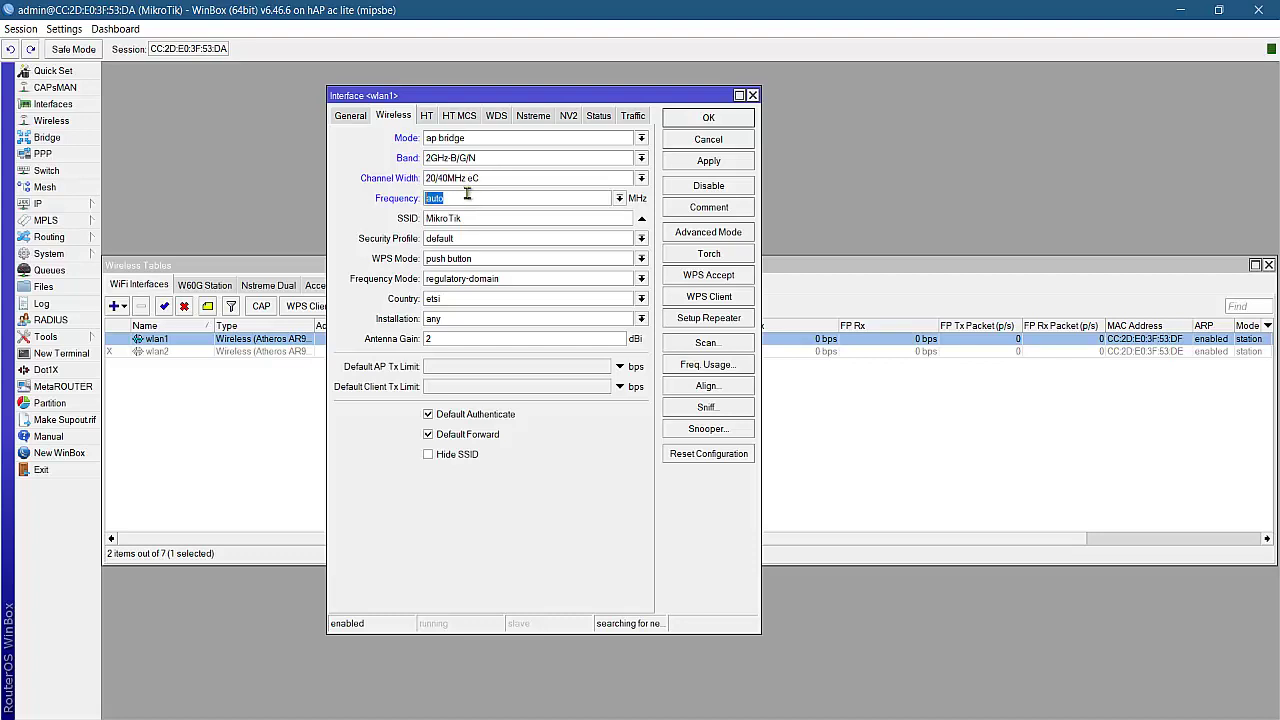
left_click(619, 199)
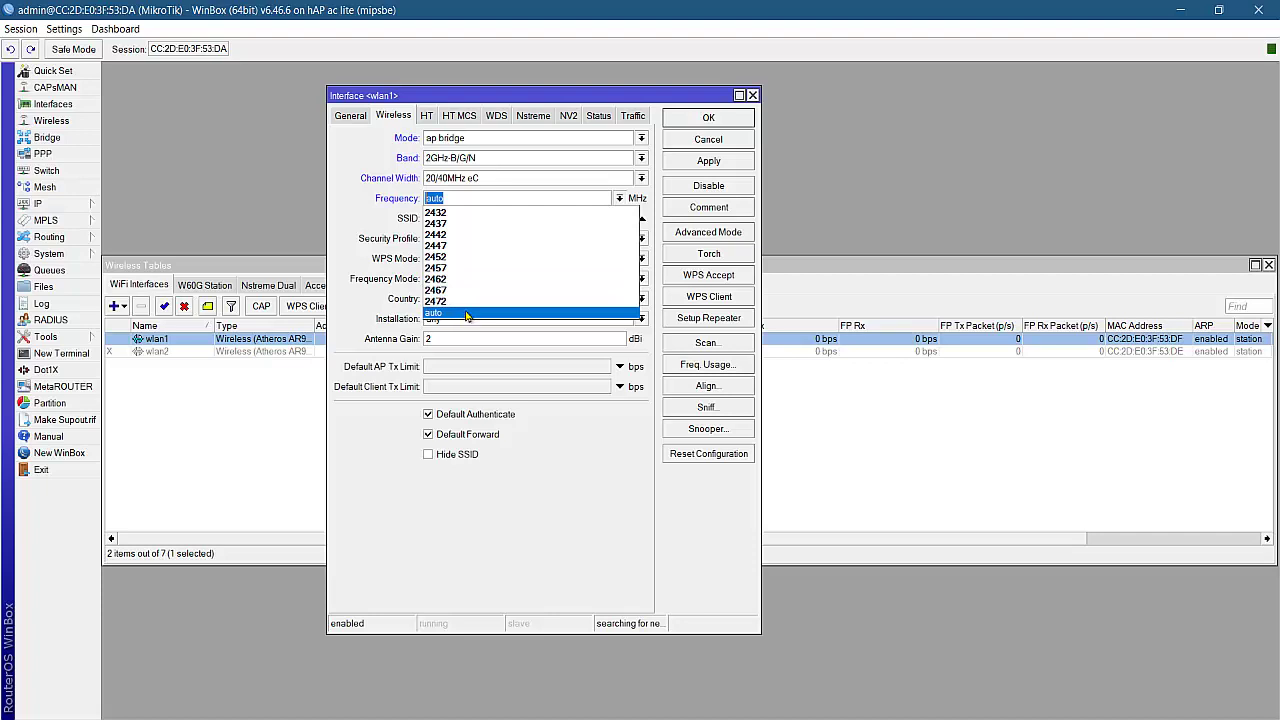
- Try channel width 20/40MHz Ce with the frequency set to auto, and return the width to 20/40MHz eC
left_click(528, 184)
left_click(522, 182)
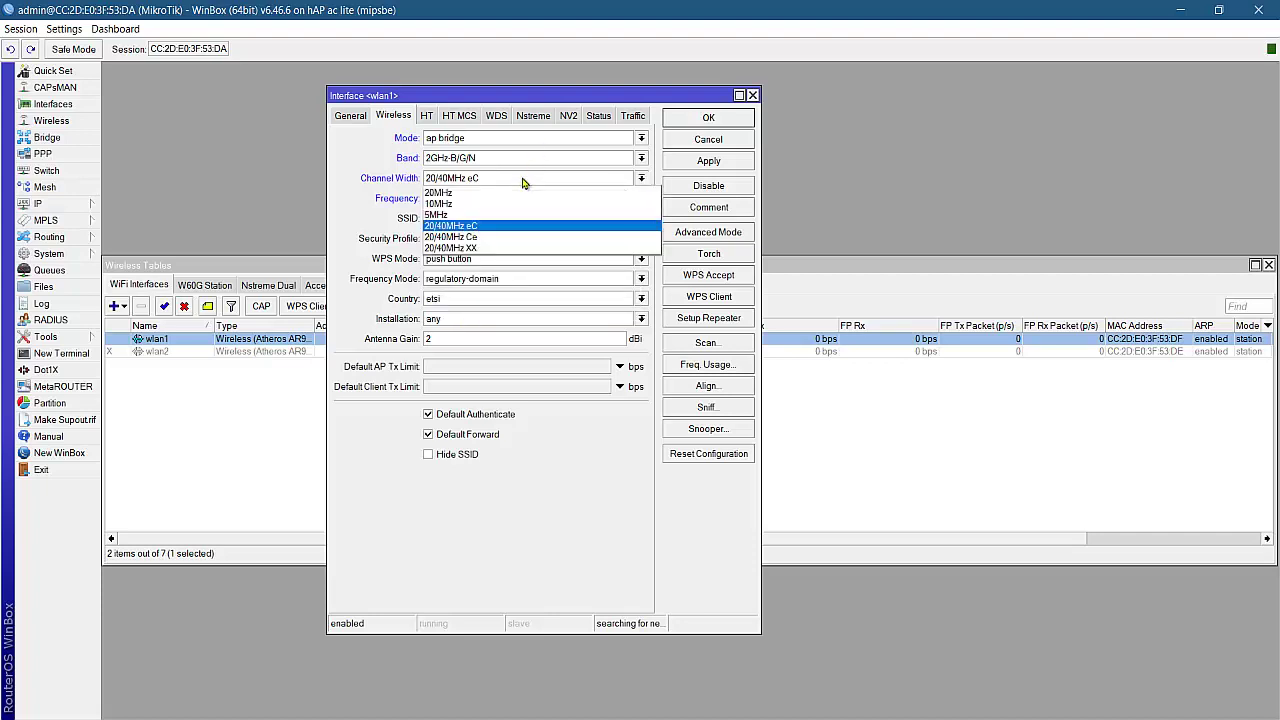
left_click(500, 238)
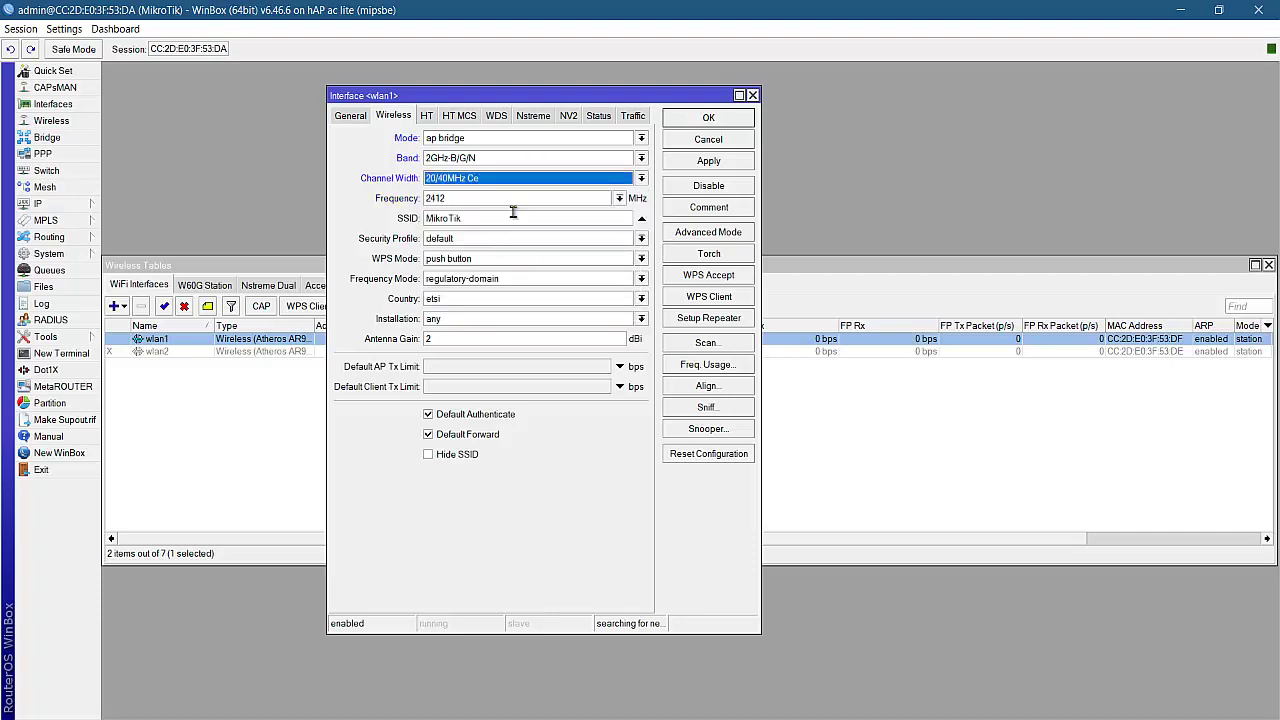
left_click(619, 198)
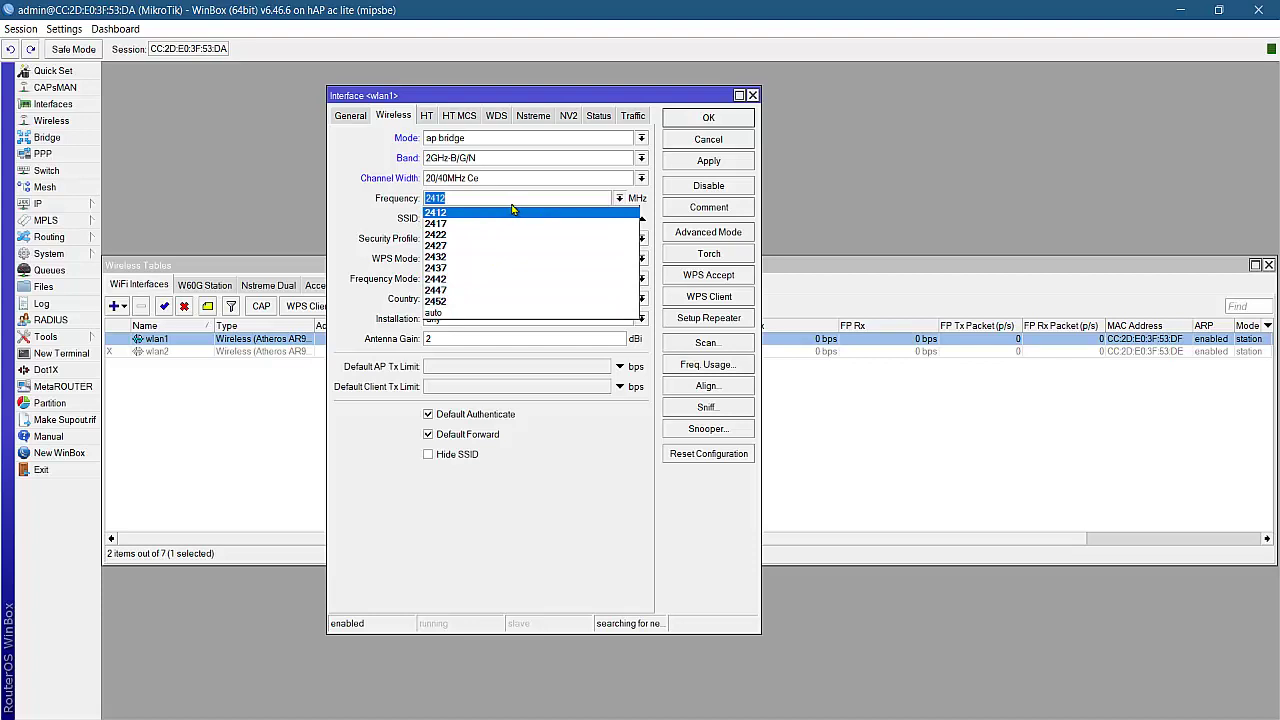
left_click(438, 313)
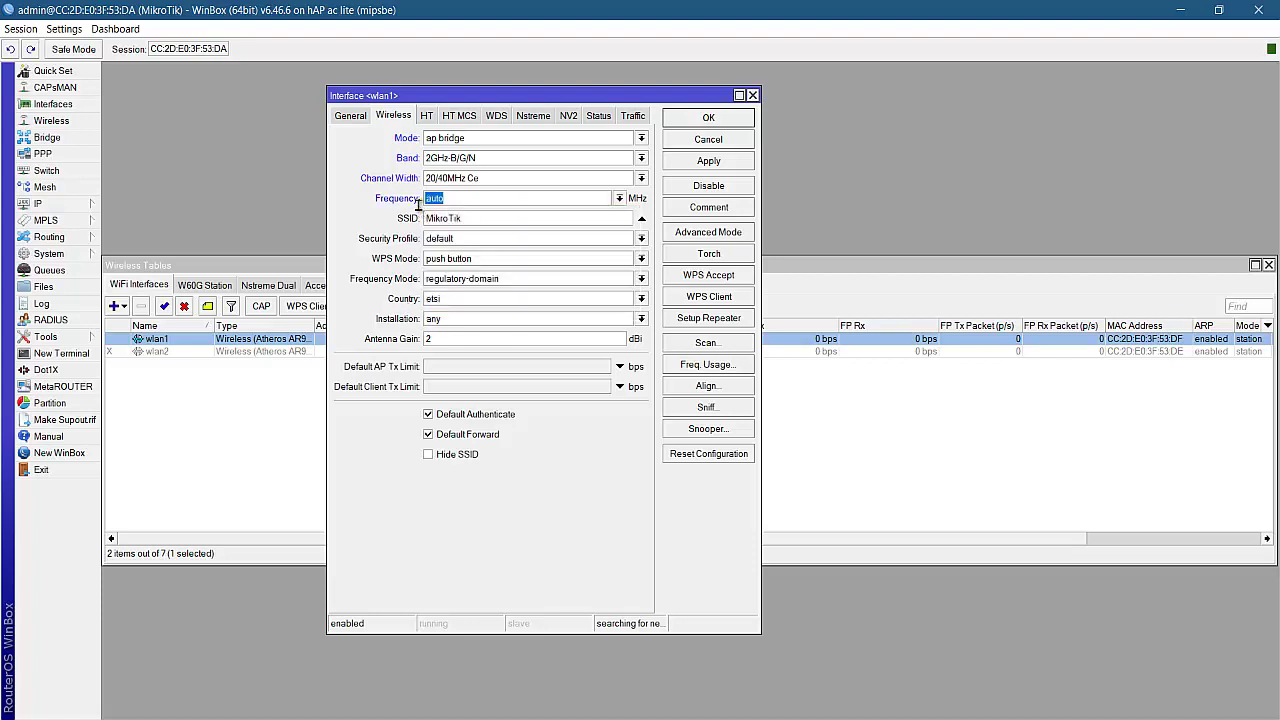
left_click(641, 180)
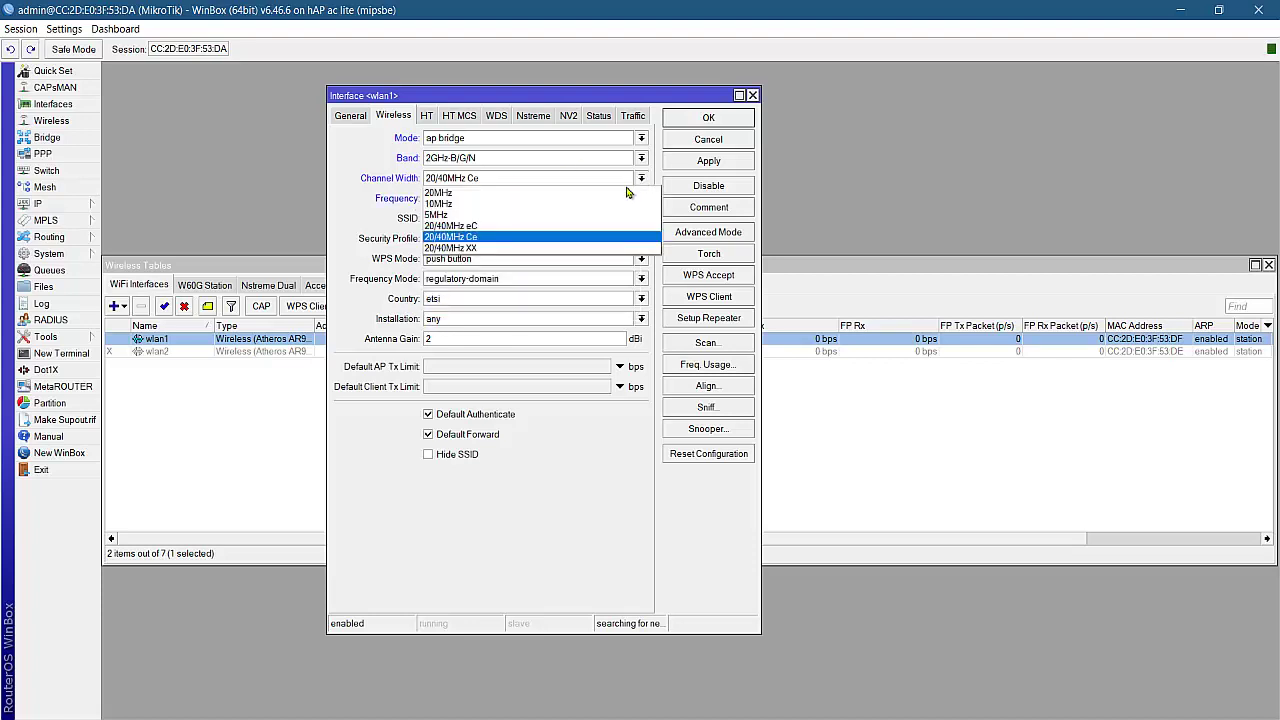
left_click(511, 228)
- Set wlan1's SSID to Red_Central, apply the wireless settings and close the interface dialog
left_click_drag(470, 217, 416, 220)
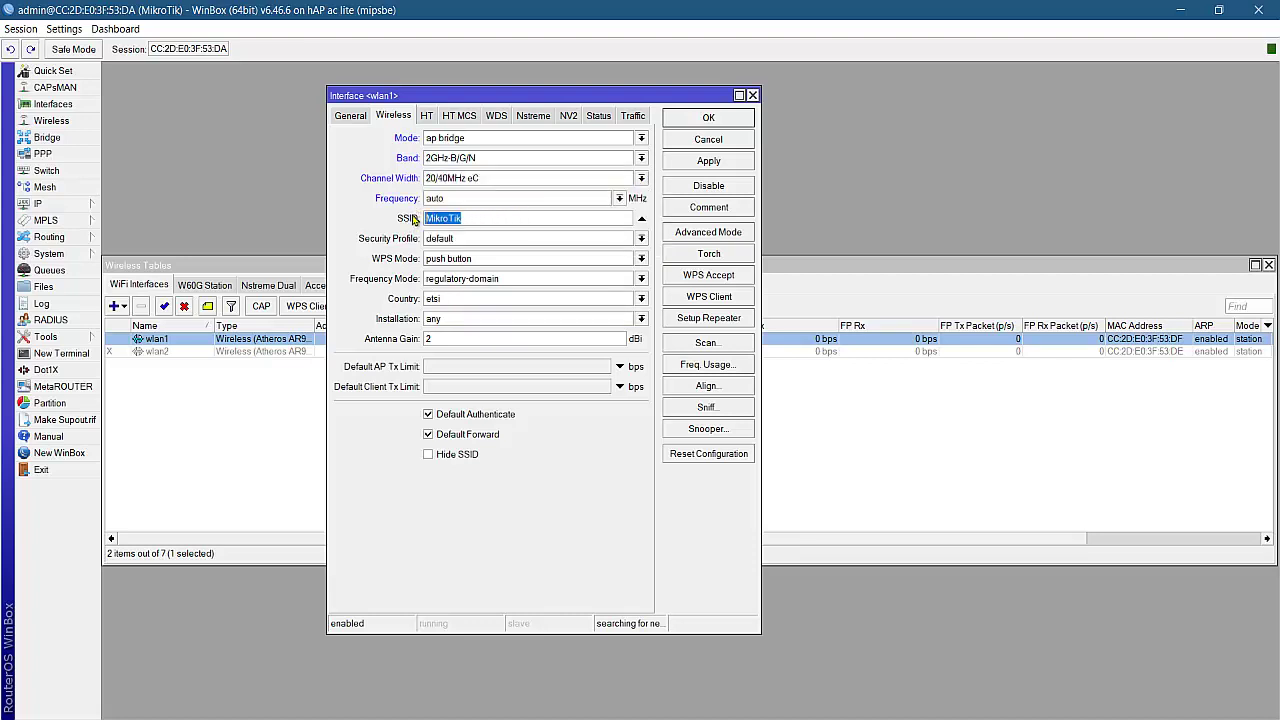
type("ral")
left_click(710, 163)
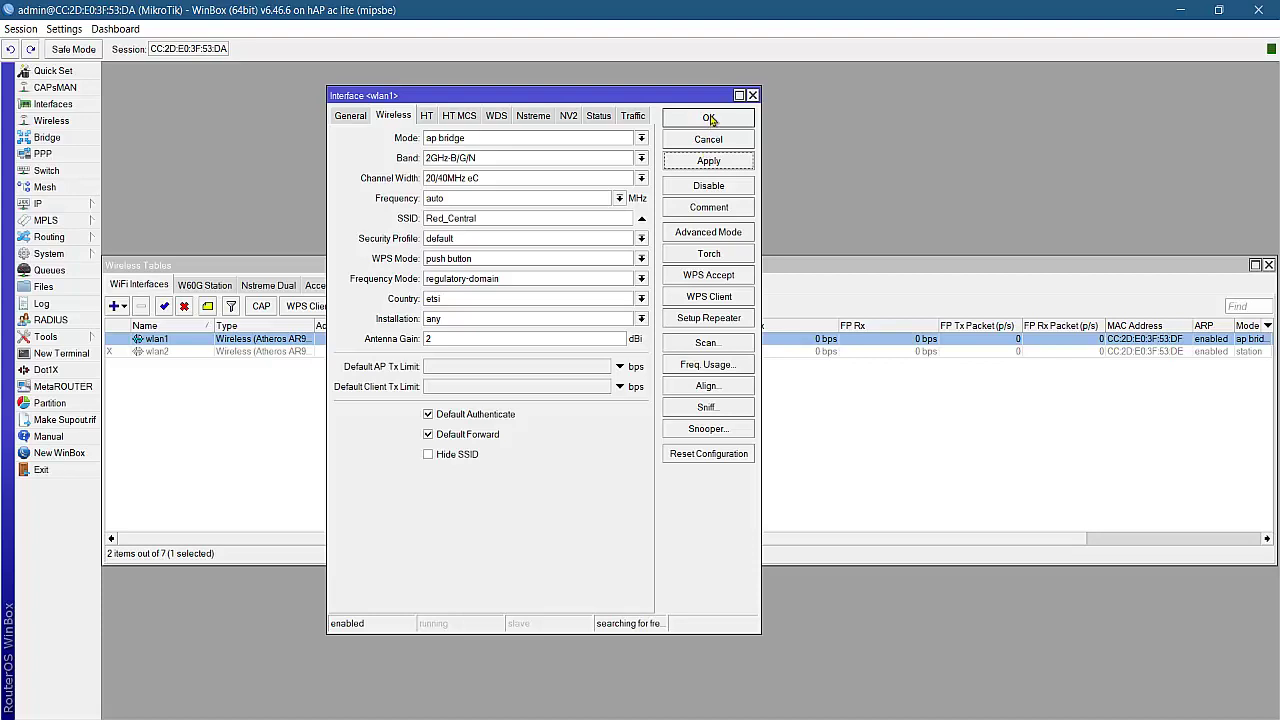
left_click(709, 119)
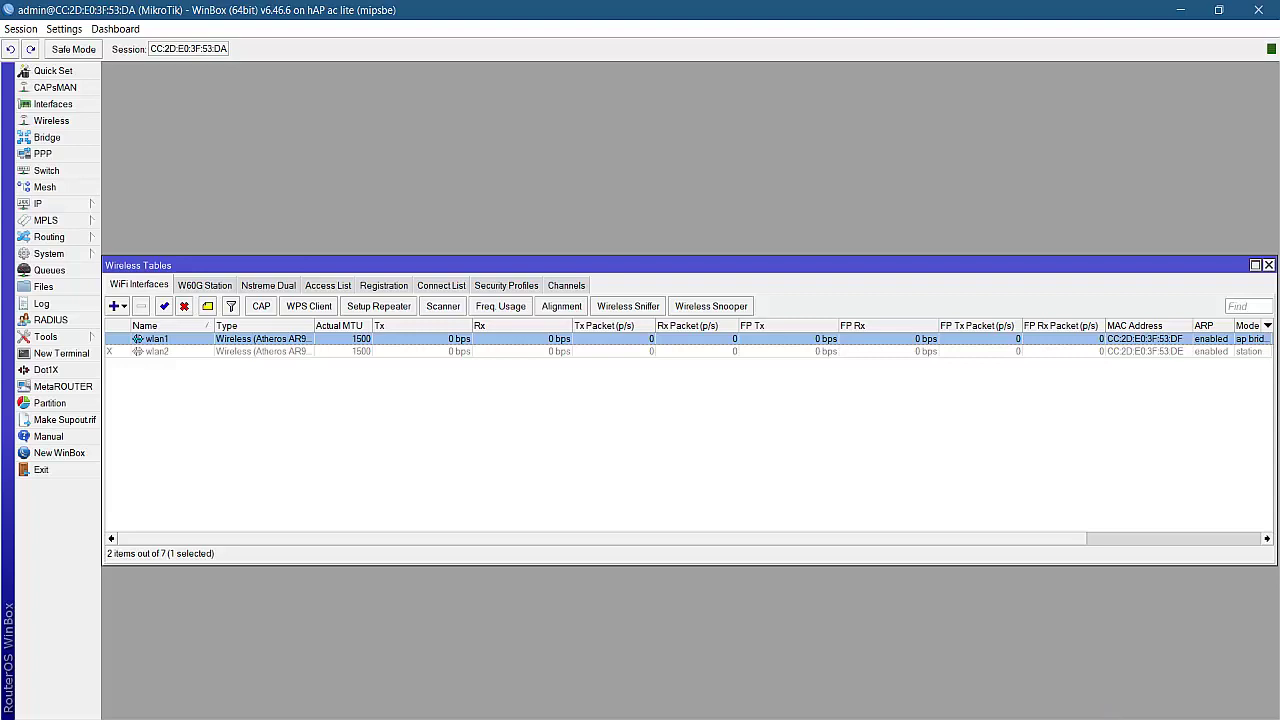
- Try to connect the computer to the Red_Central Wi-Fi network in Windows, and cancel the connection attempt
left_click(1135, 717)
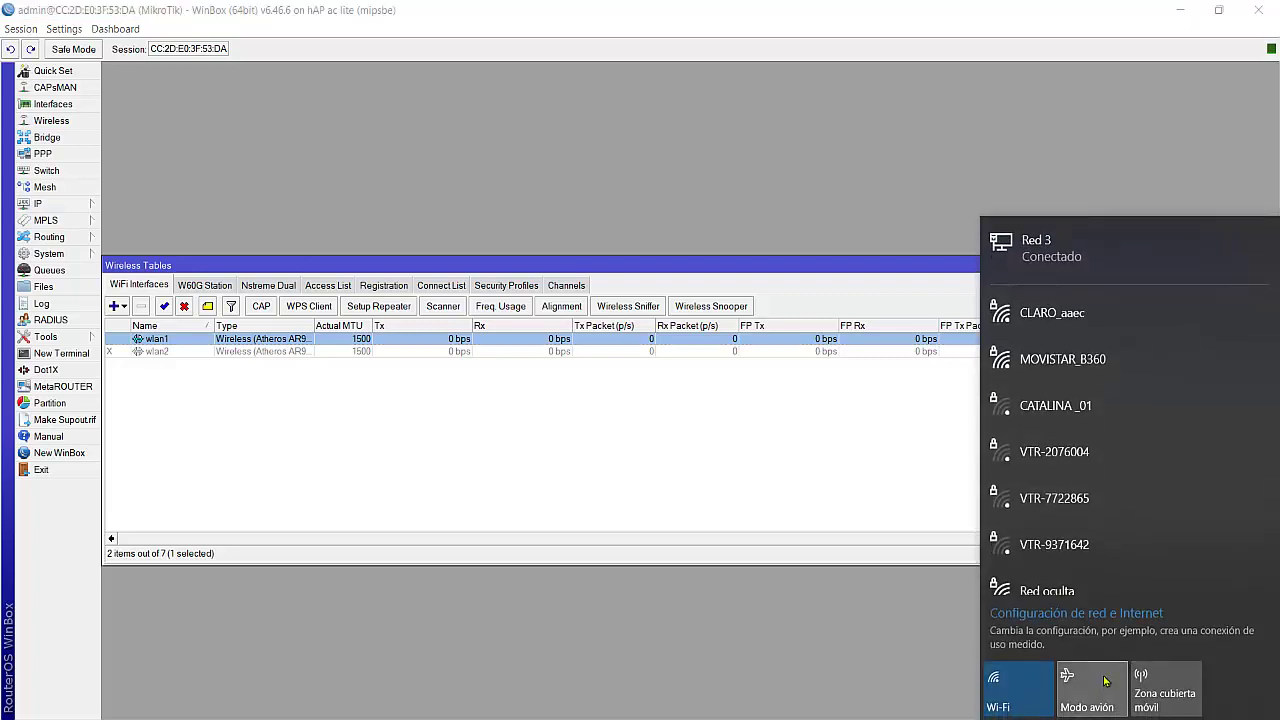
scroll(1118, 527, "down", 1)
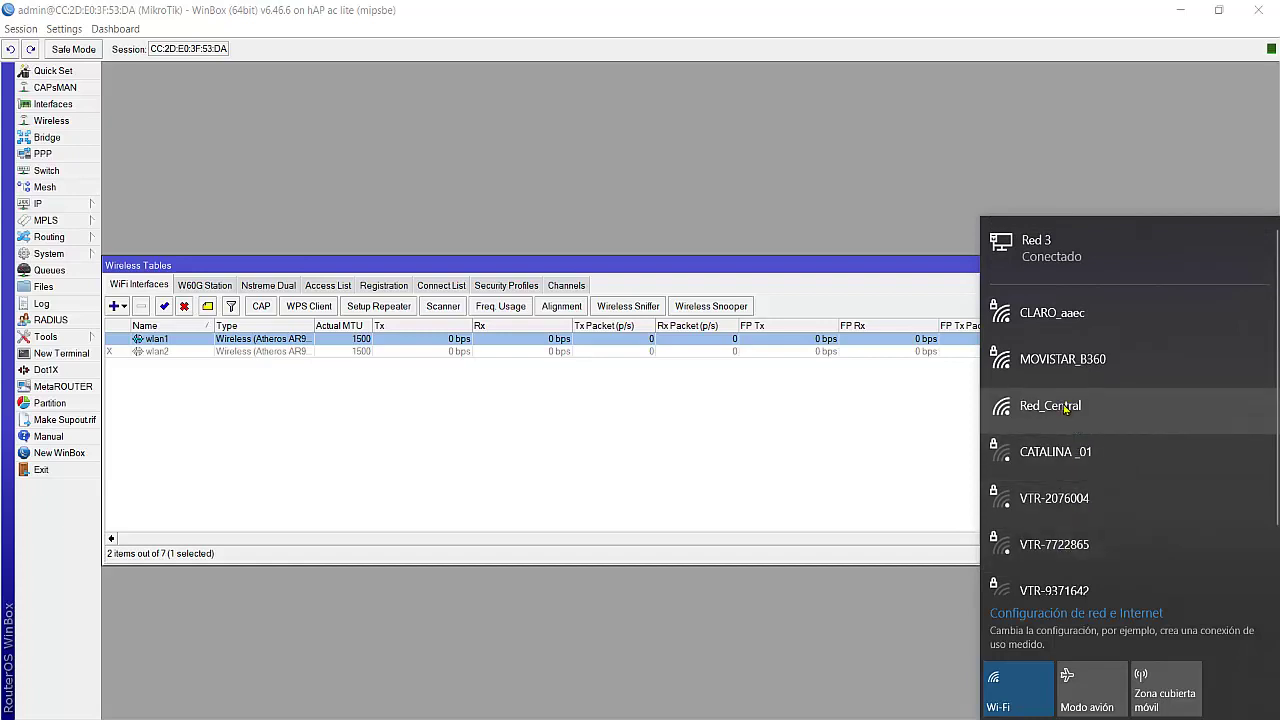
left_click(1065, 405)
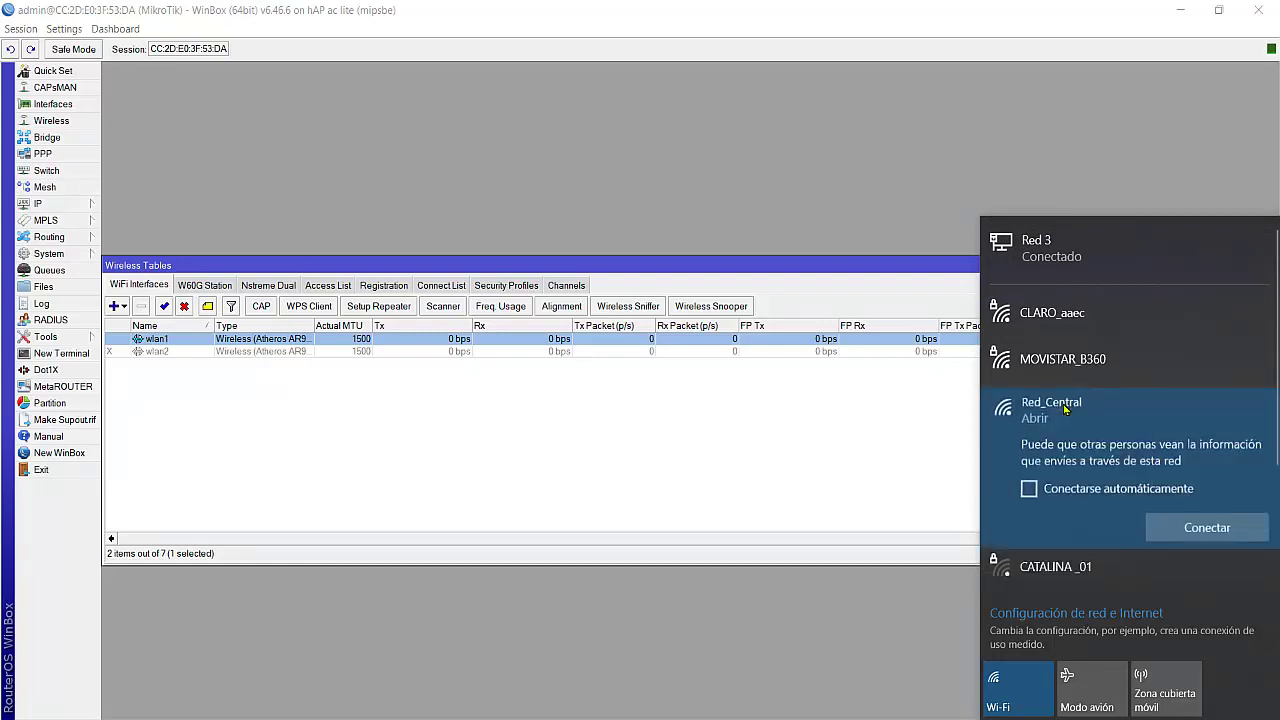
left_click(1200, 531)
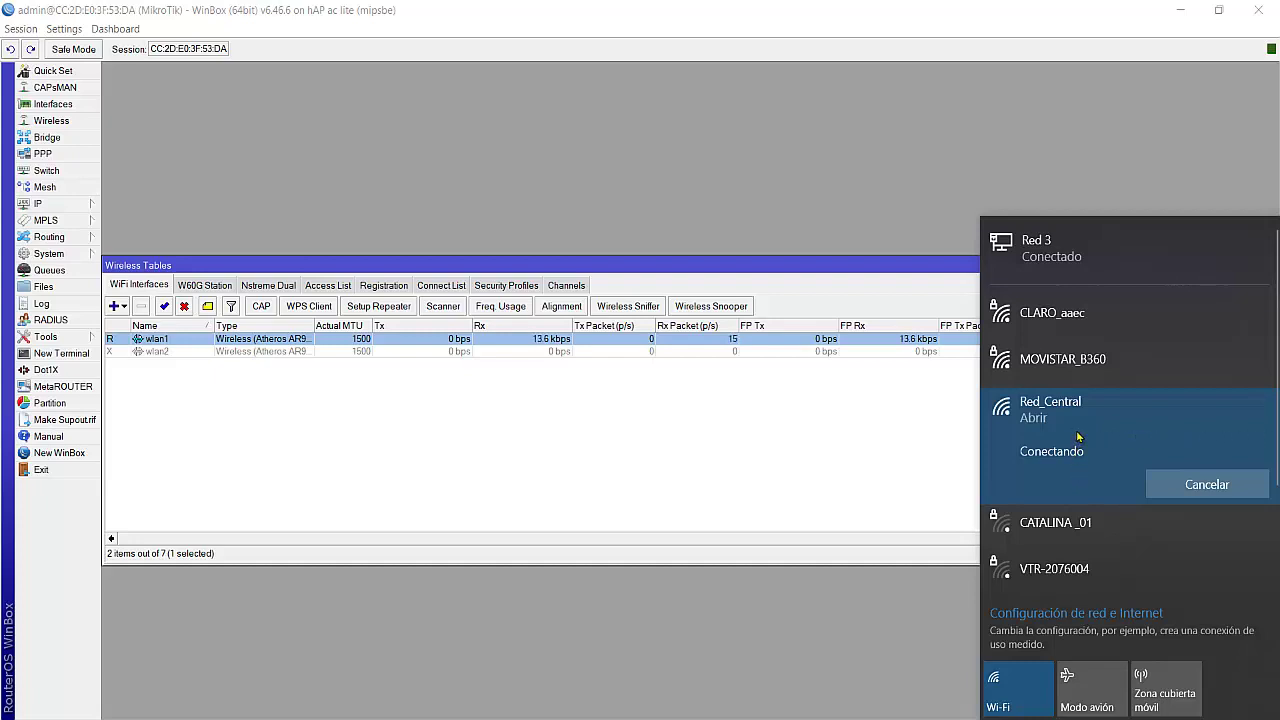
left_click(1206, 487)
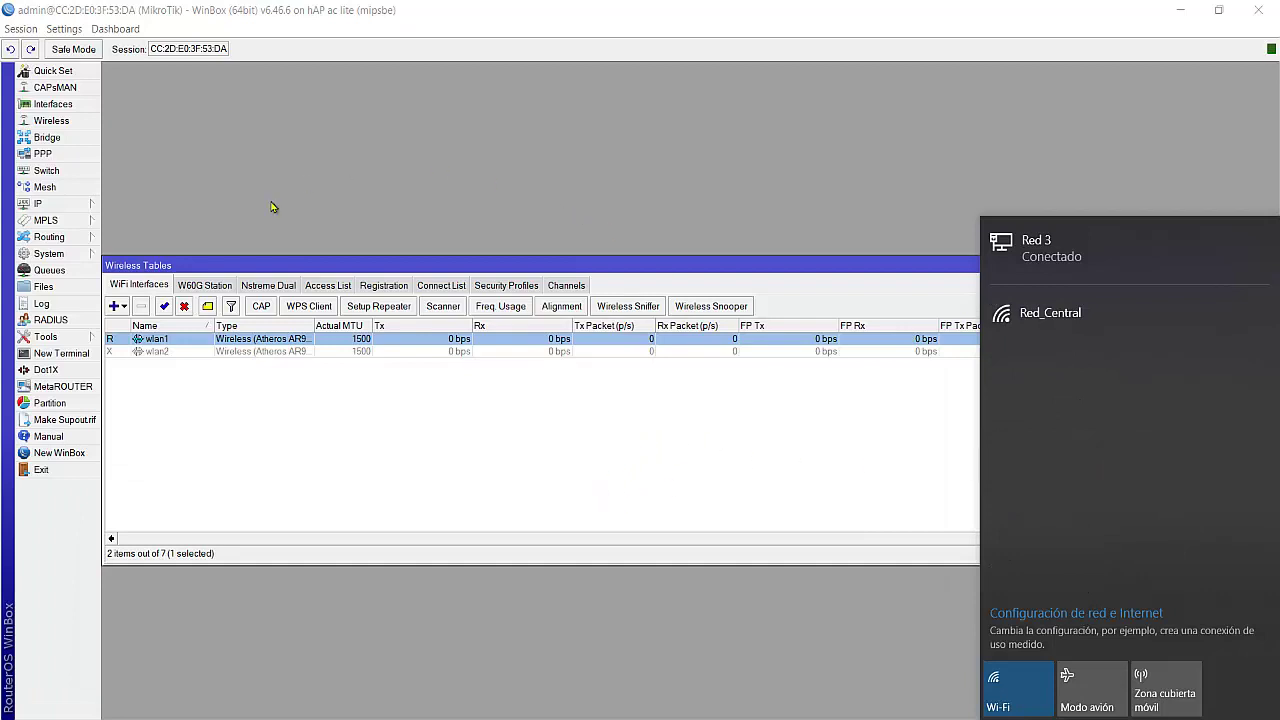
left_click(908, 217)
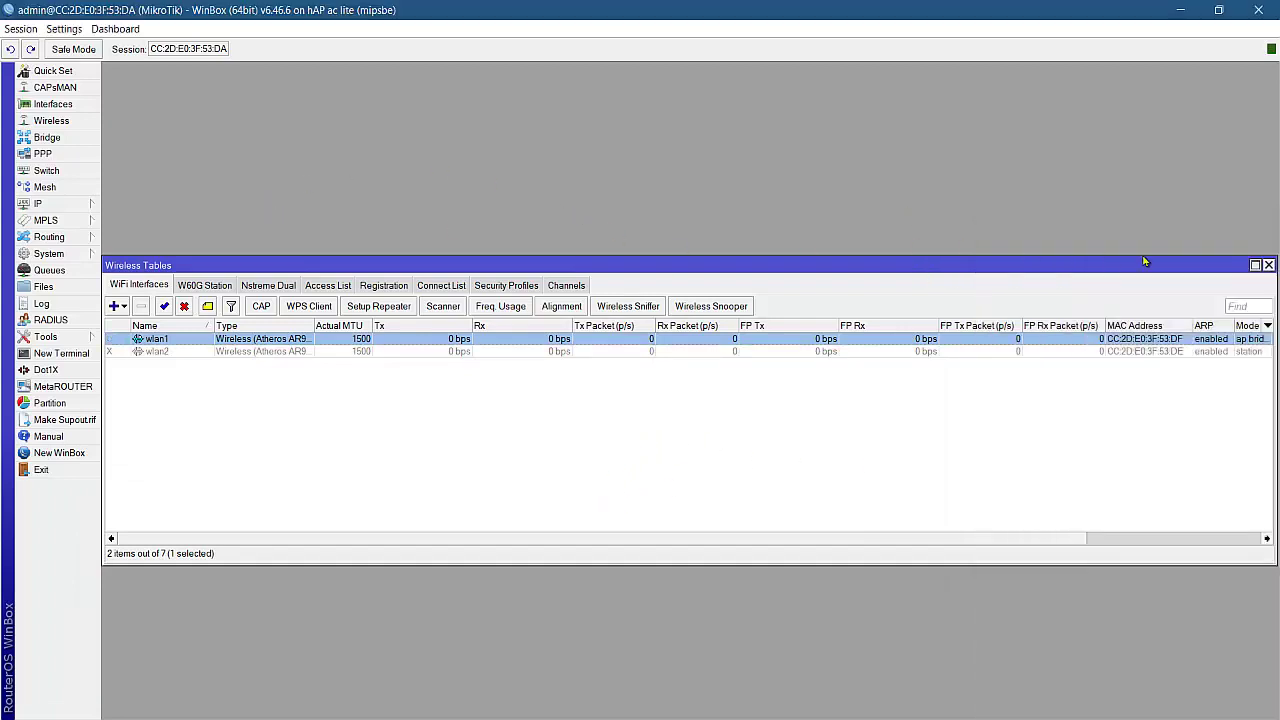
- Close the wireless tables, add IP address 192.168.100.1/24 to interface wlan1, and close the address list
left_click(1268, 265)
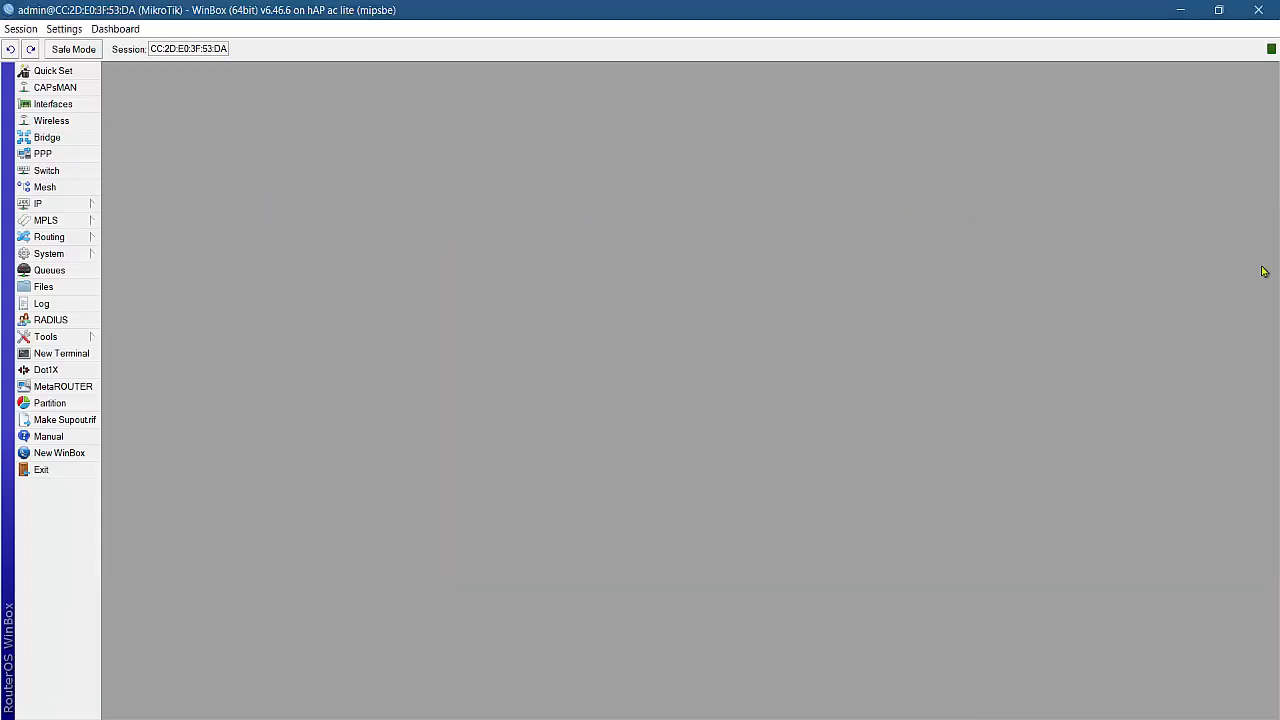
left_click(63, 209)
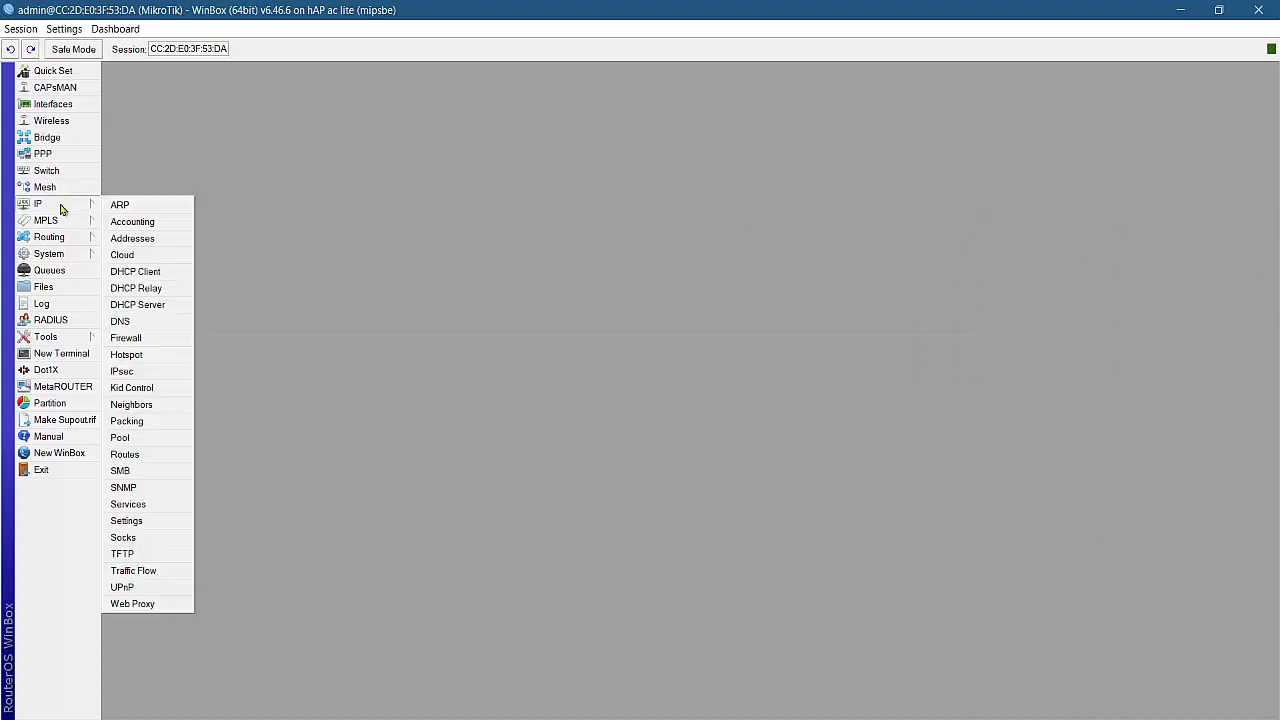
left_click(152, 240)
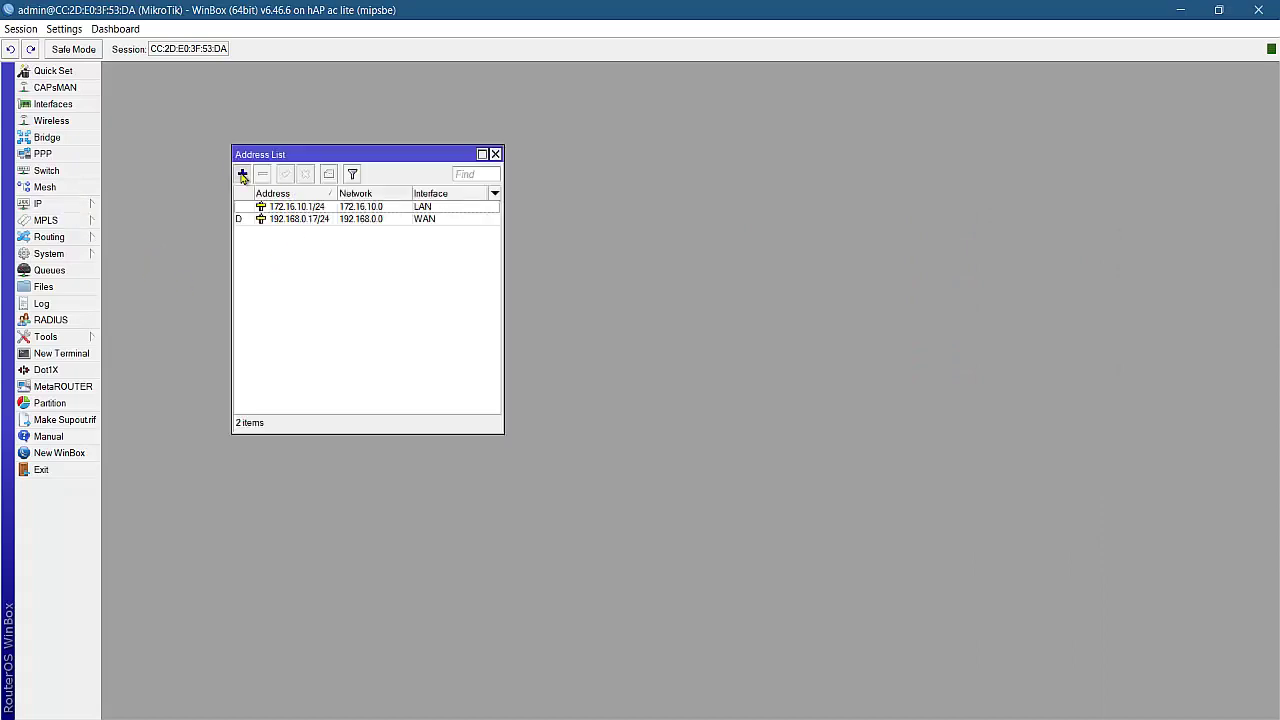
left_click(242, 176)
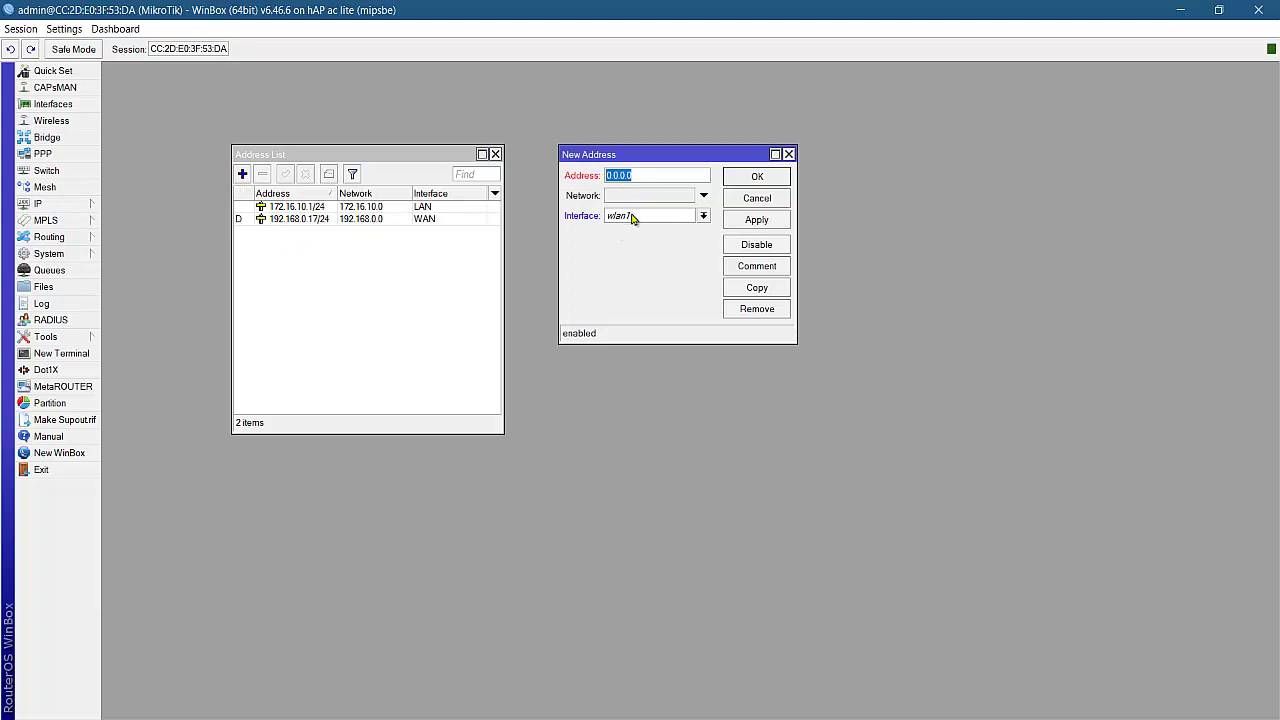
left_click(629, 177)
left_click(580, 178)
type("192.168.100.1/24")
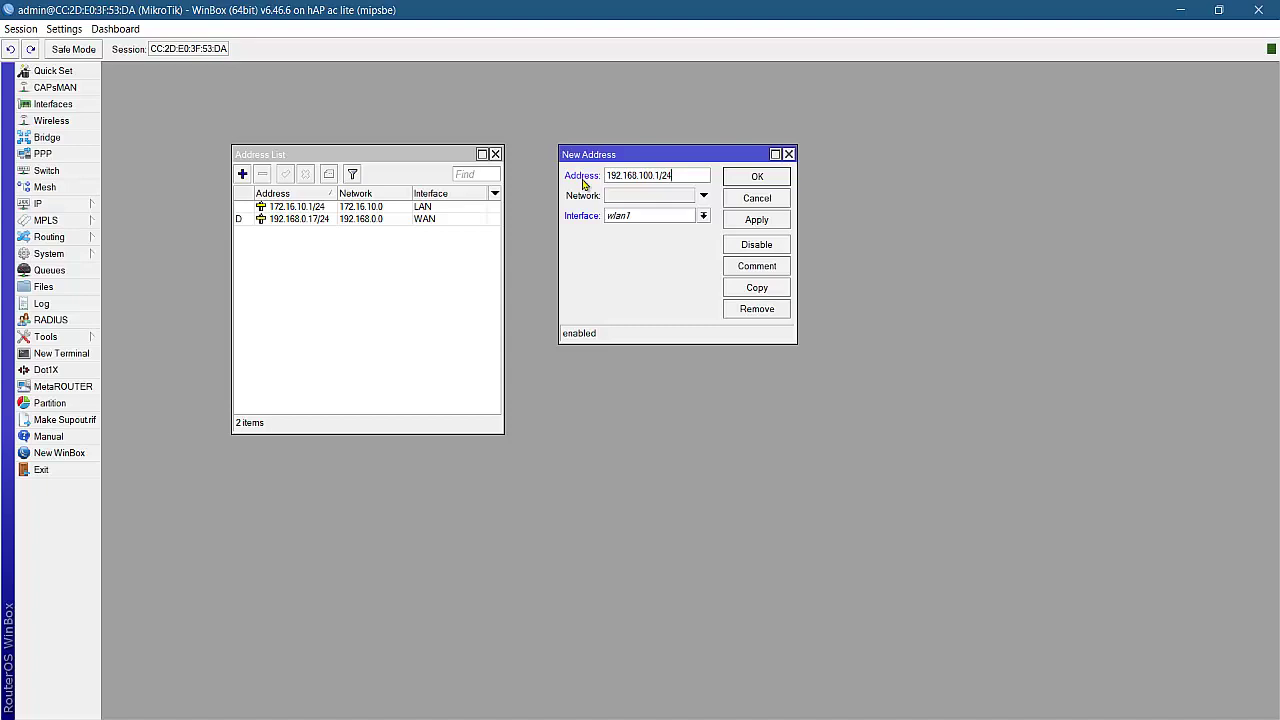
left_click(757, 221)
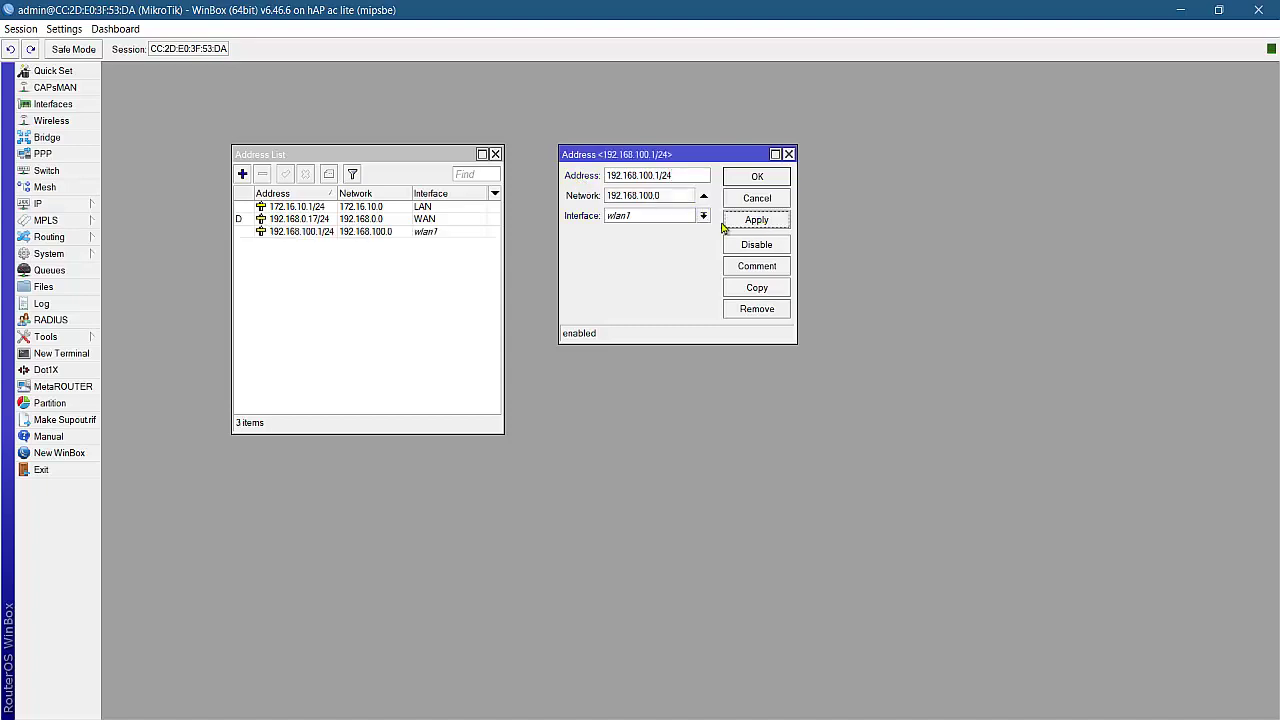
left_click_drag(663, 194, 596, 197)
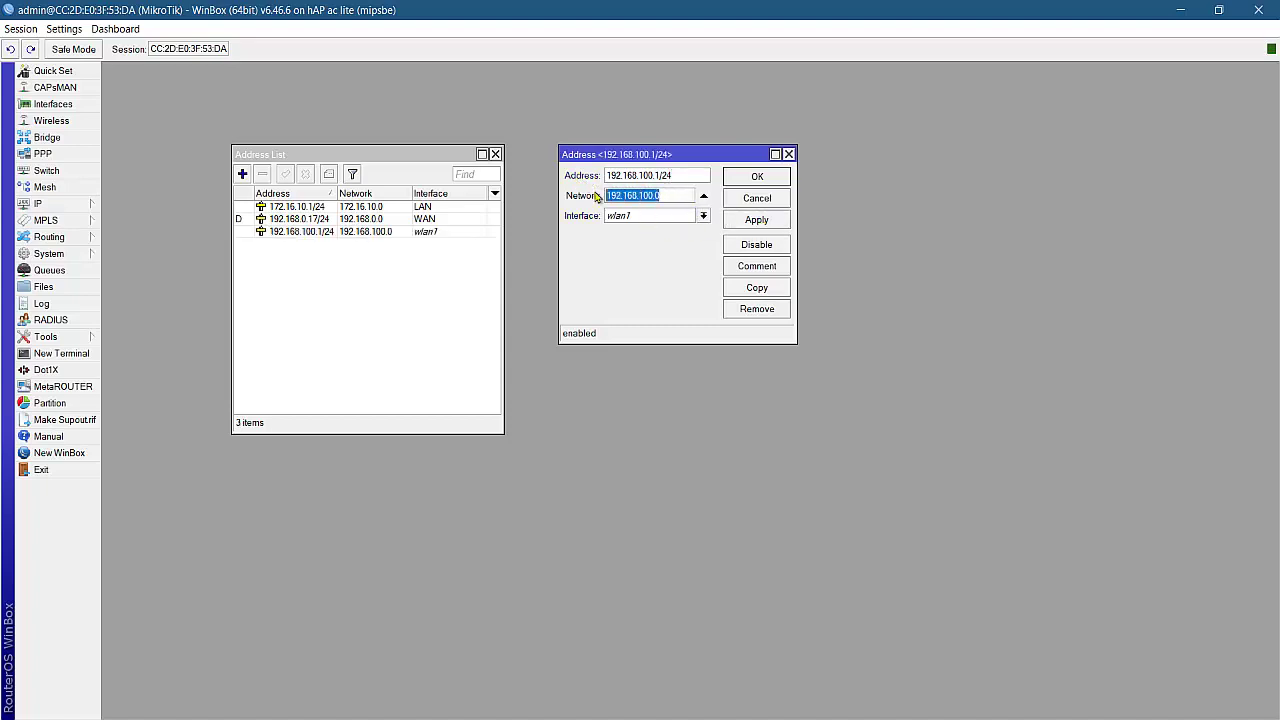
left_click(757, 177)
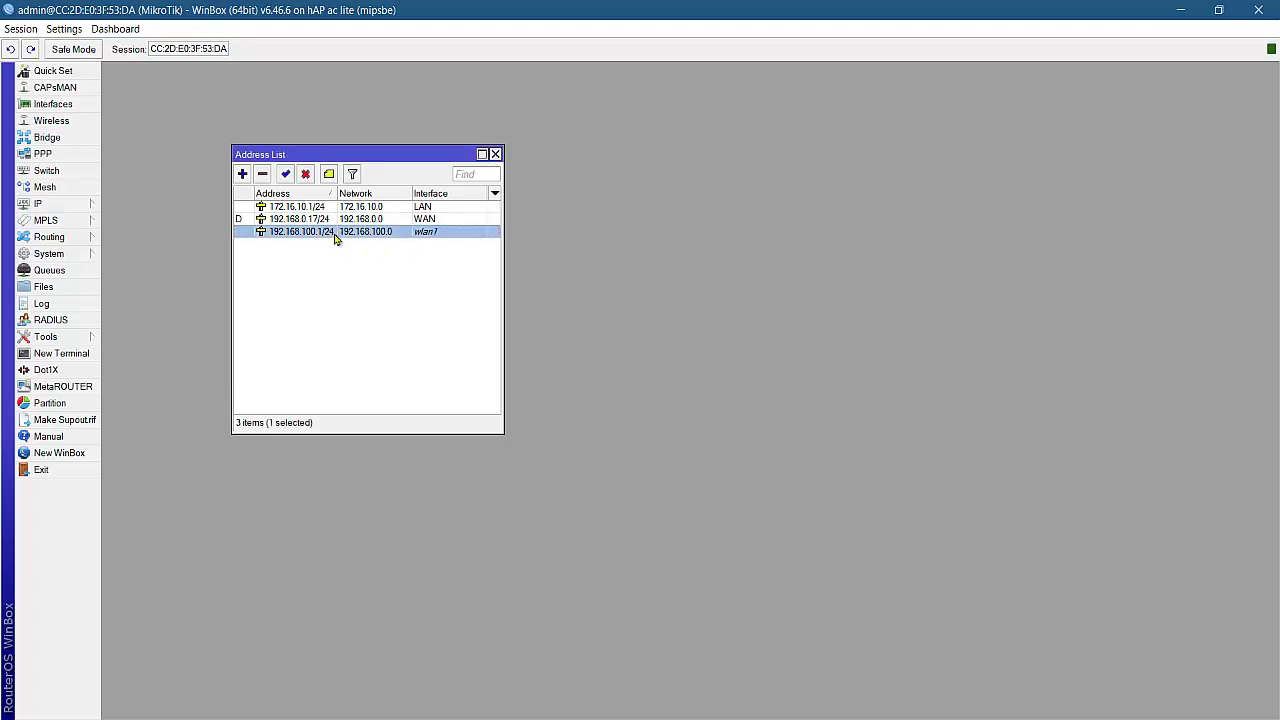
mouse_move(336, 239)
left_click(494, 155)
- Run DHCP Setup on wlan1 with address space 192.168.100.0/24, the proposed gateway and address pool 192.168.100.2-192.168.100.254
left_click(53, 205)
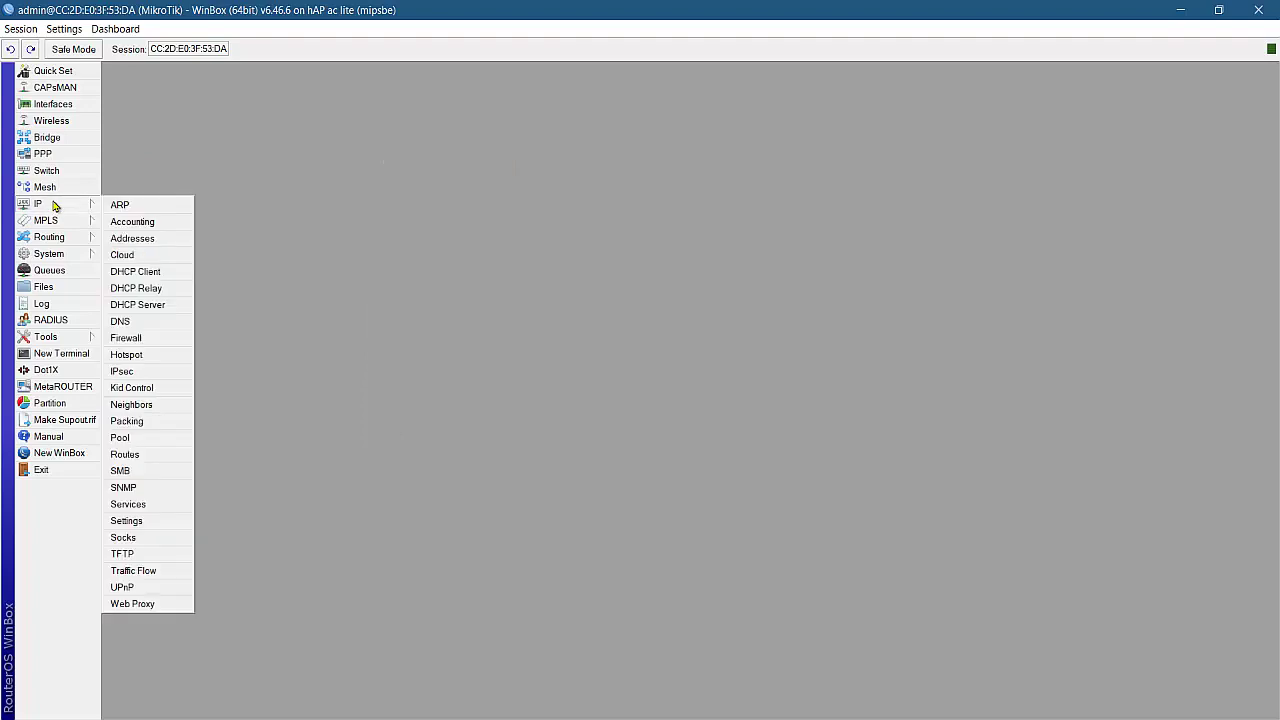
left_click(147, 306)
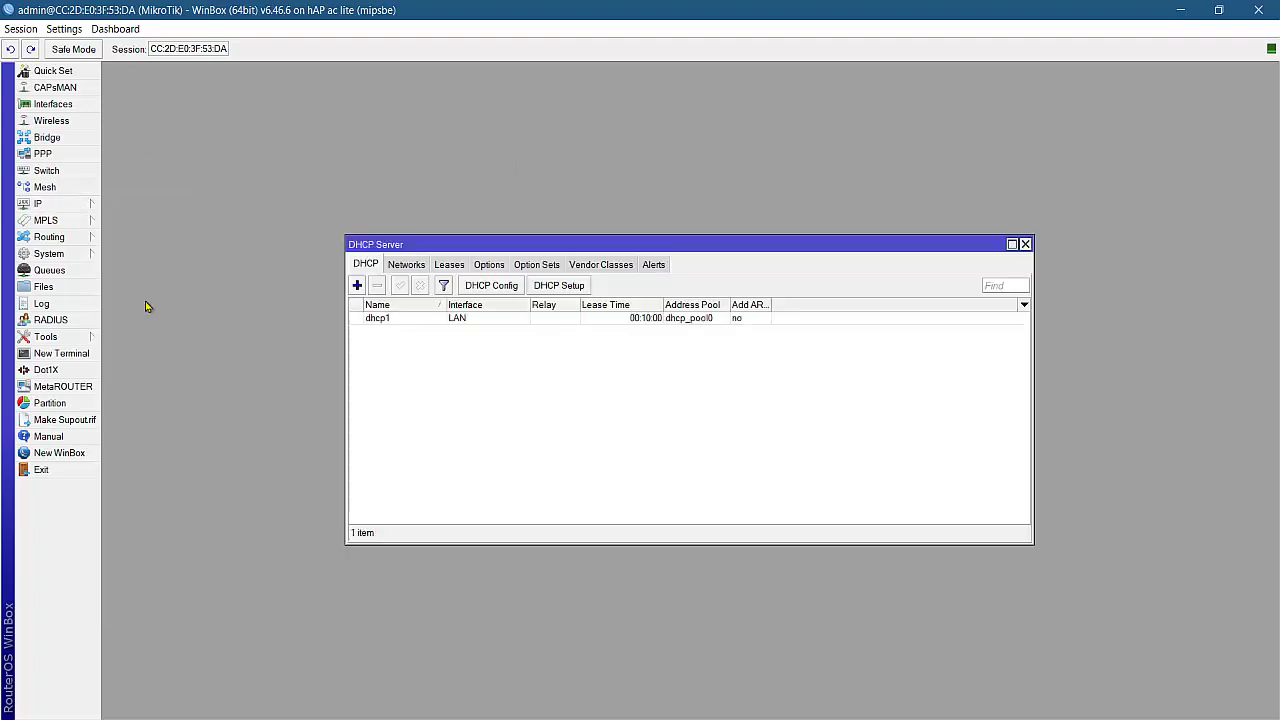
left_click(559, 286)
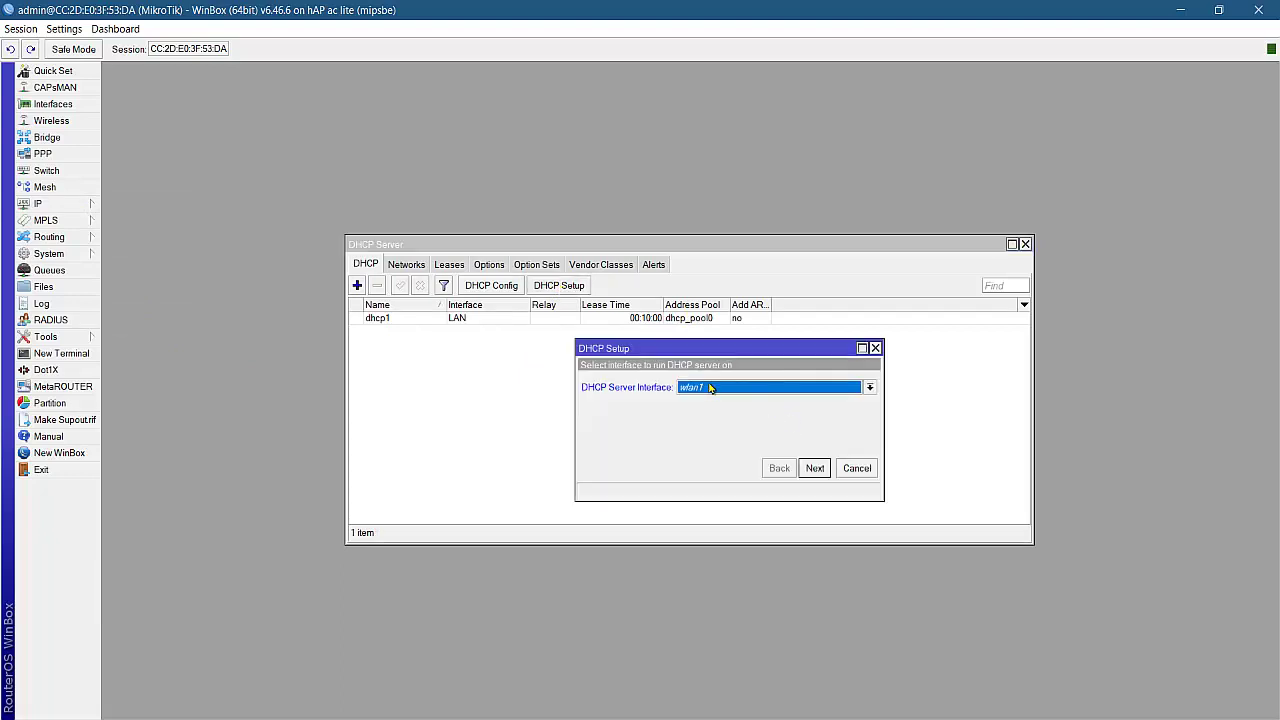
left_click(814, 469)
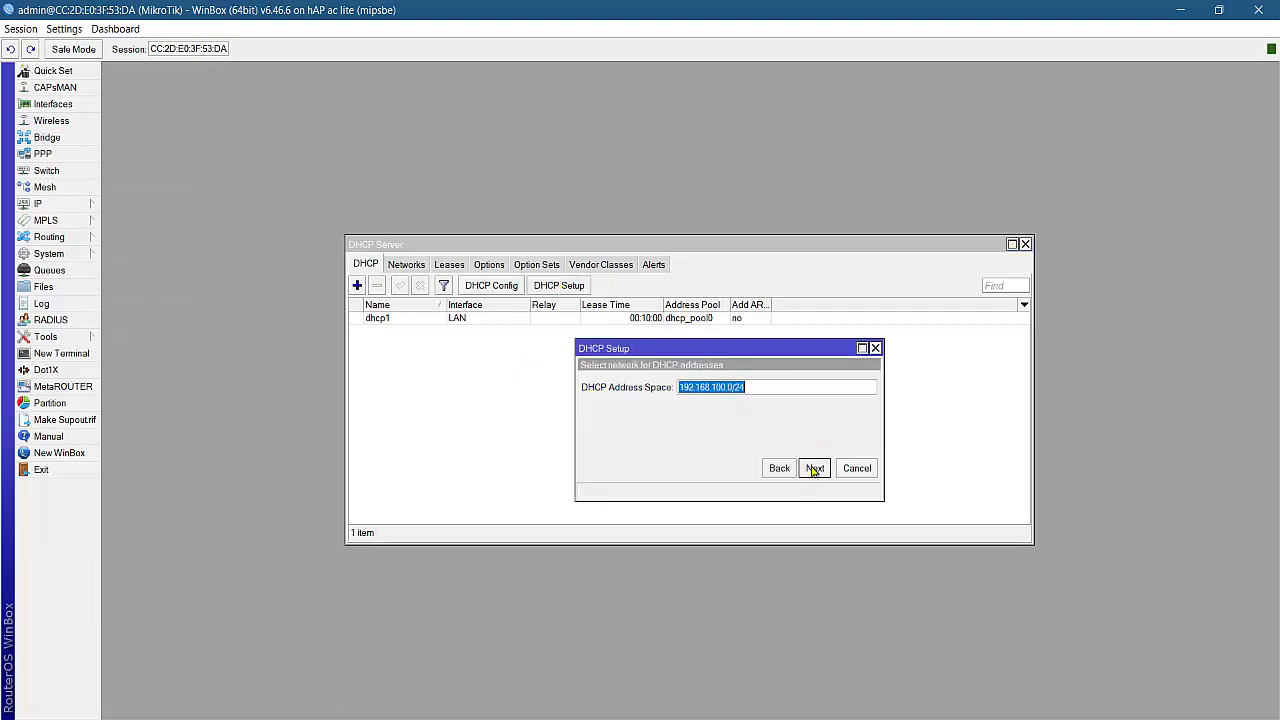
left_click(767, 389)
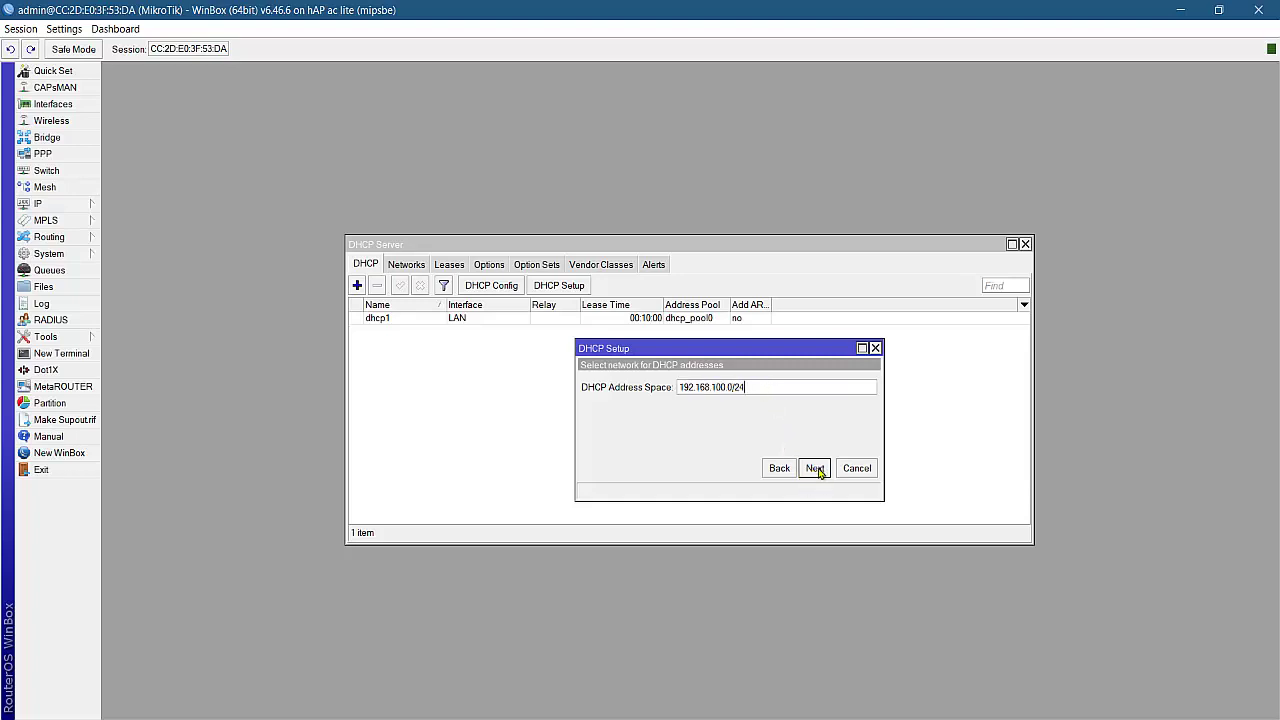
left_click(815, 469)
left_click(776, 390)
left_click(815, 469)
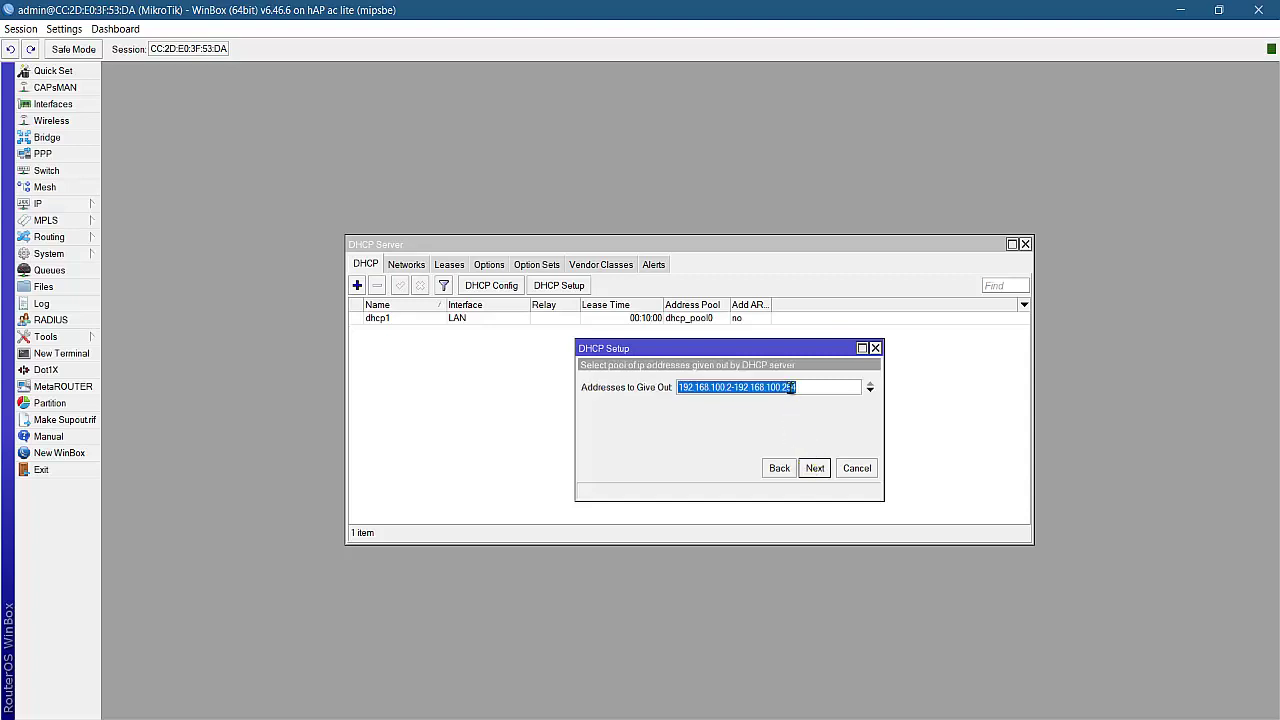
left_click(803, 388)
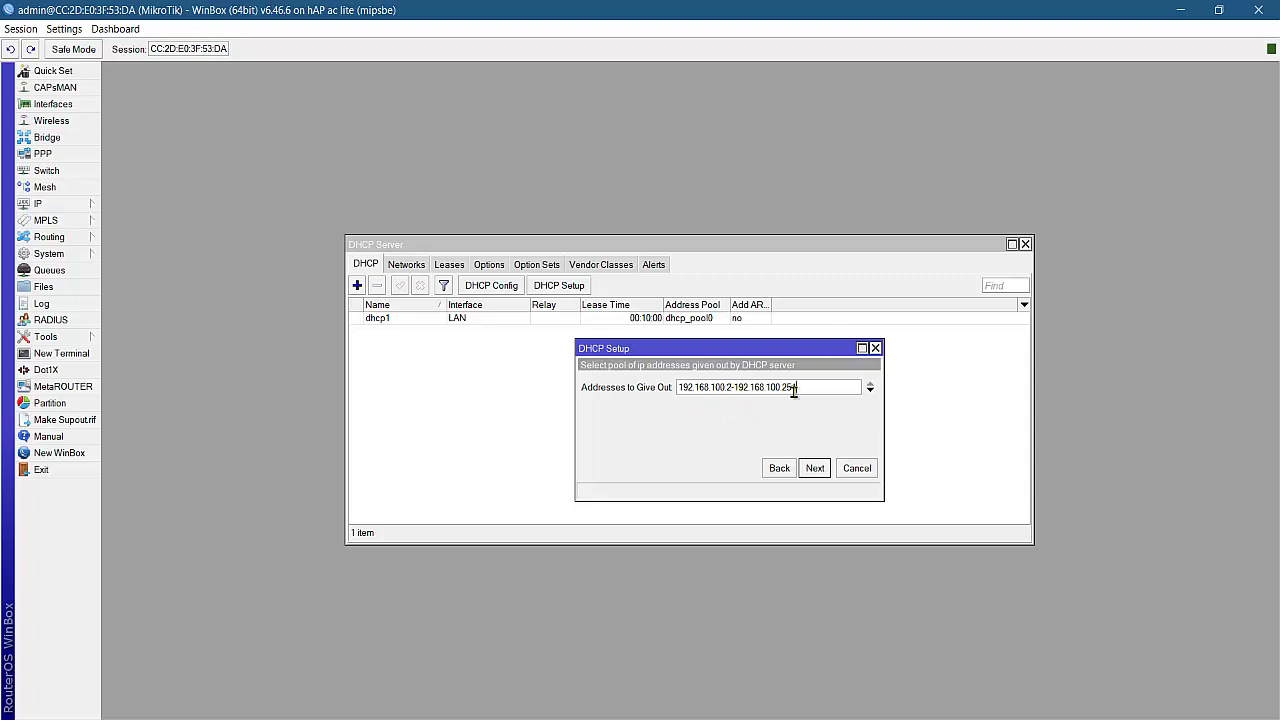
left_click(817, 470)
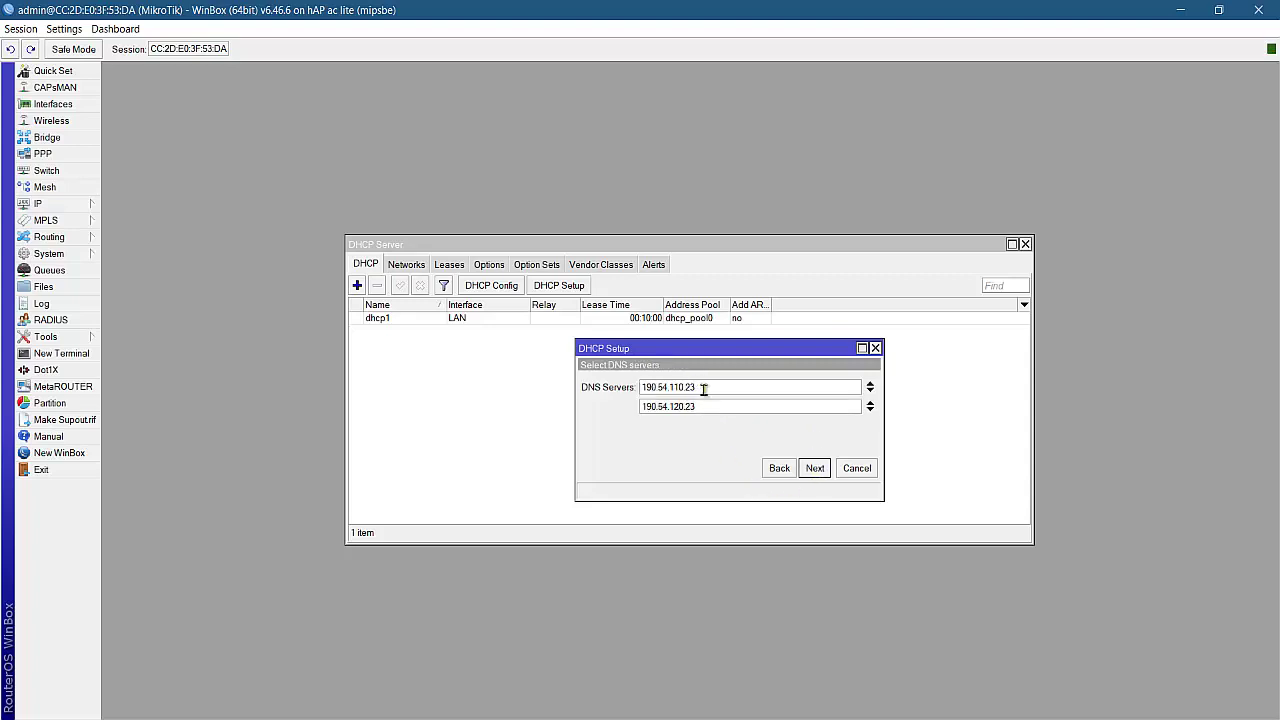
- Add 8.8.8.8 and 1.1.1.1 to the DHCP setup's DNS servers and complete the setup with the proposed lease time
left_click_drag(703, 389, 627, 387)
left_click_drag(702, 406, 623, 404)
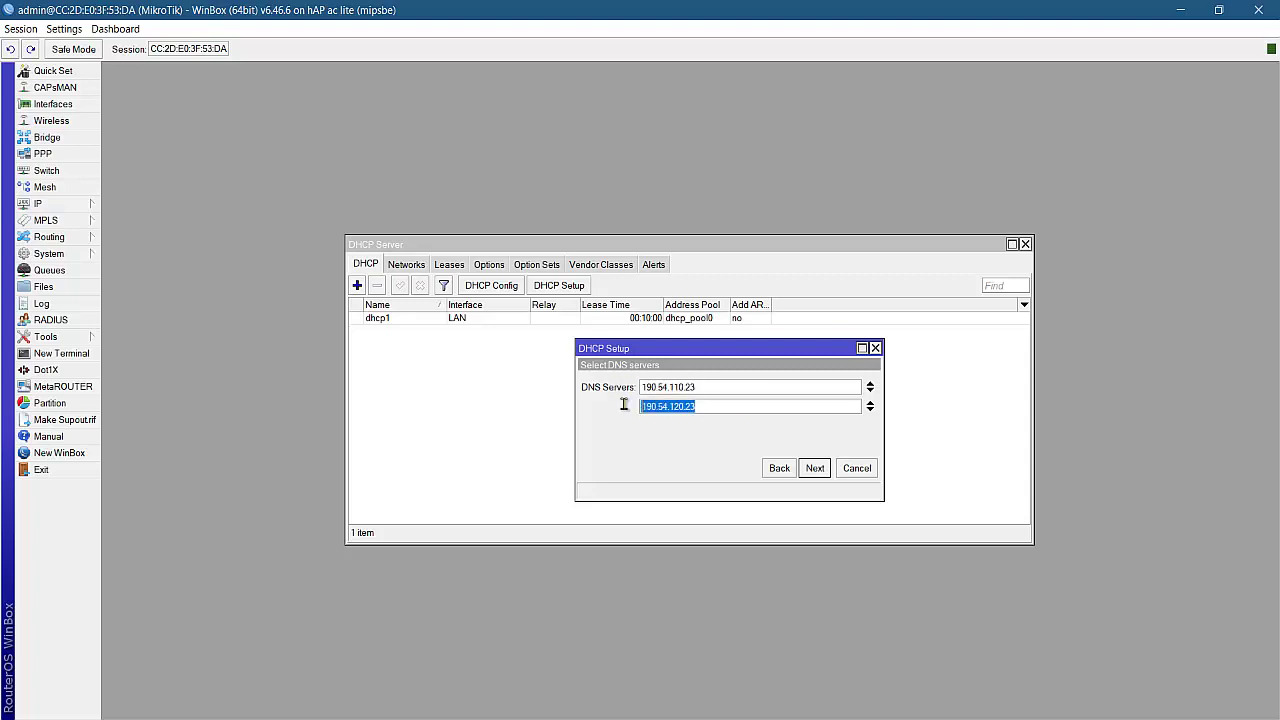
left_click(870, 410)
type("8.8.8.8")
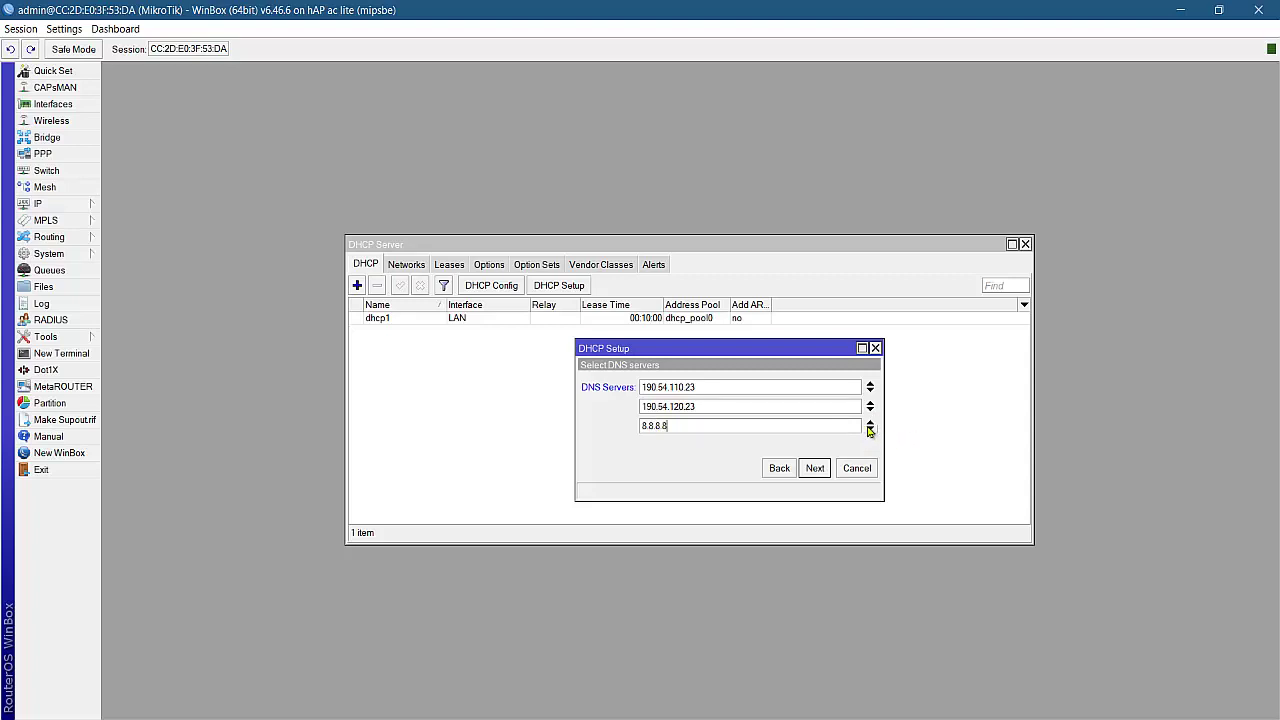
left_click(871, 430)
type("1.1.1.1")
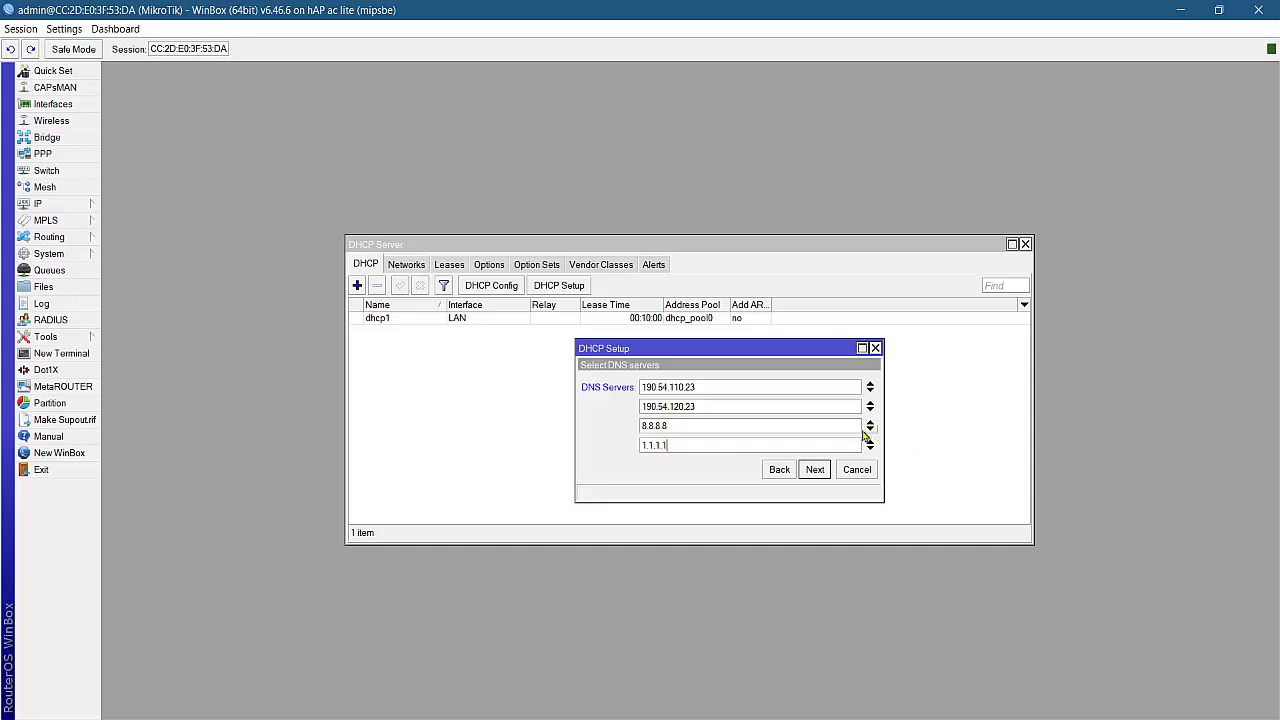
left_click(815, 472)
left_click(816, 470)
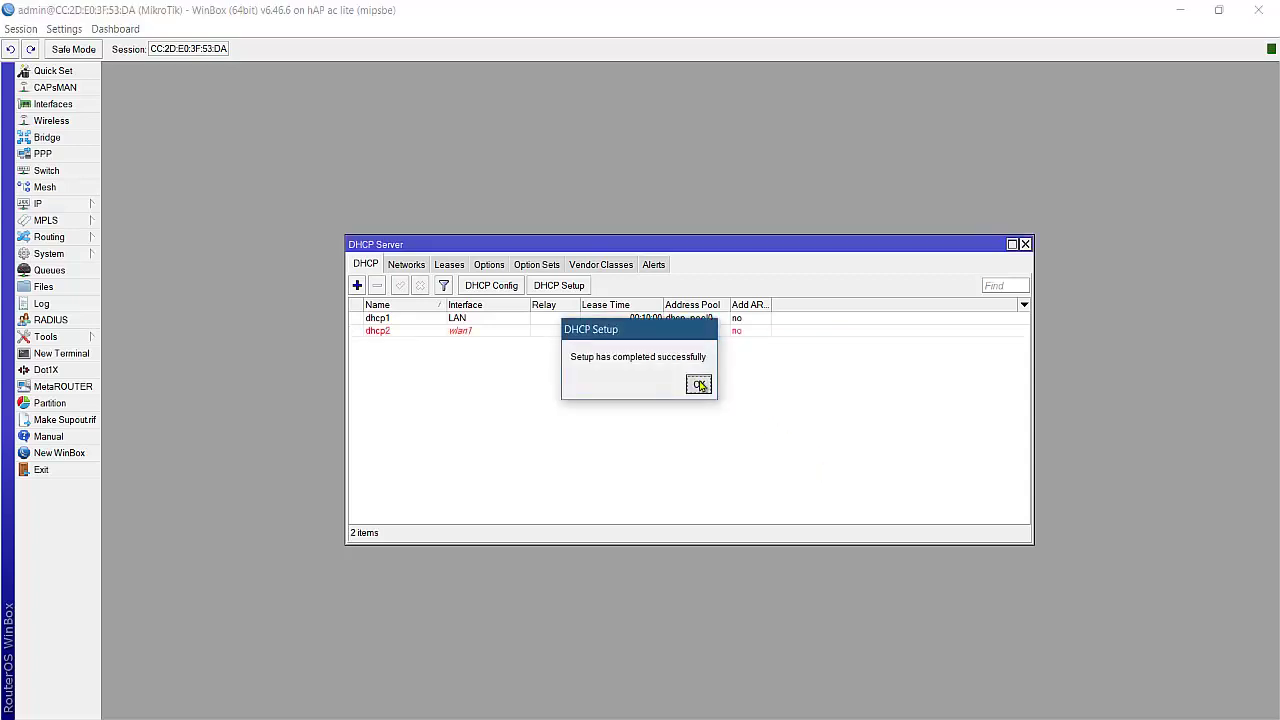
left_click(699, 385)
left_click(465, 334)
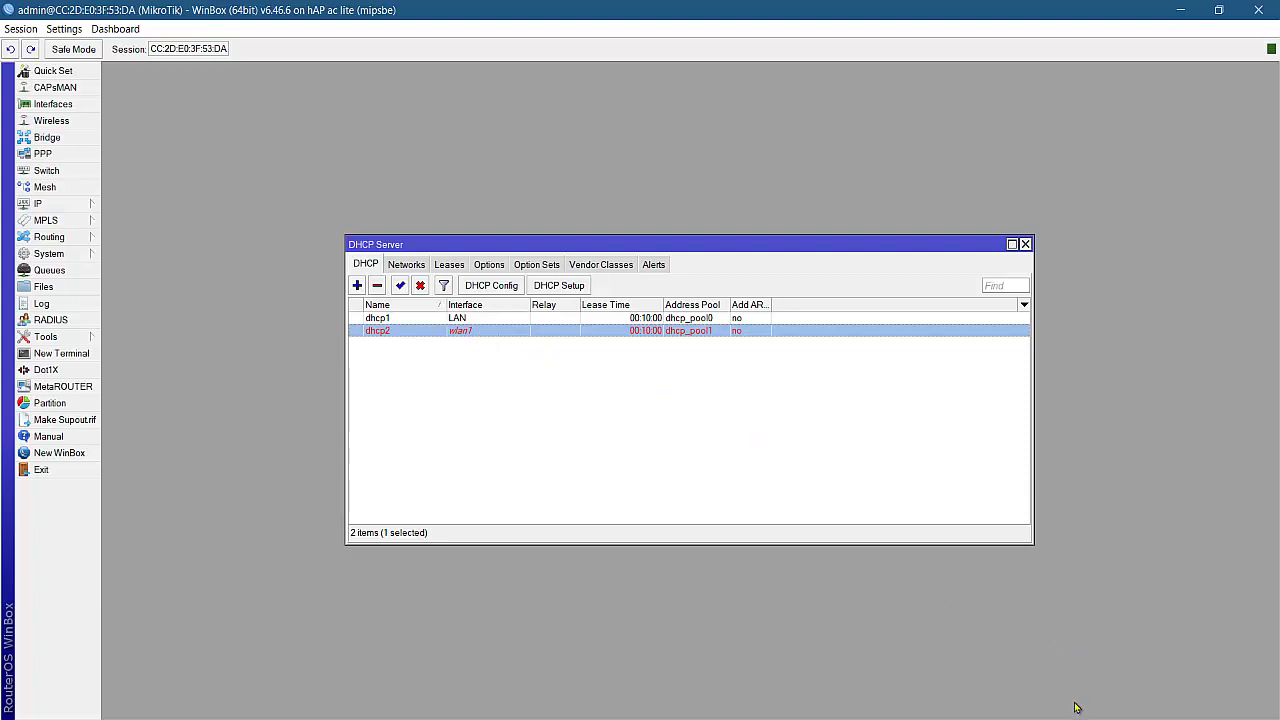
- Connect the computer to the open Red_Central Wi-Fi network in Windows
left_click(1140, 715)
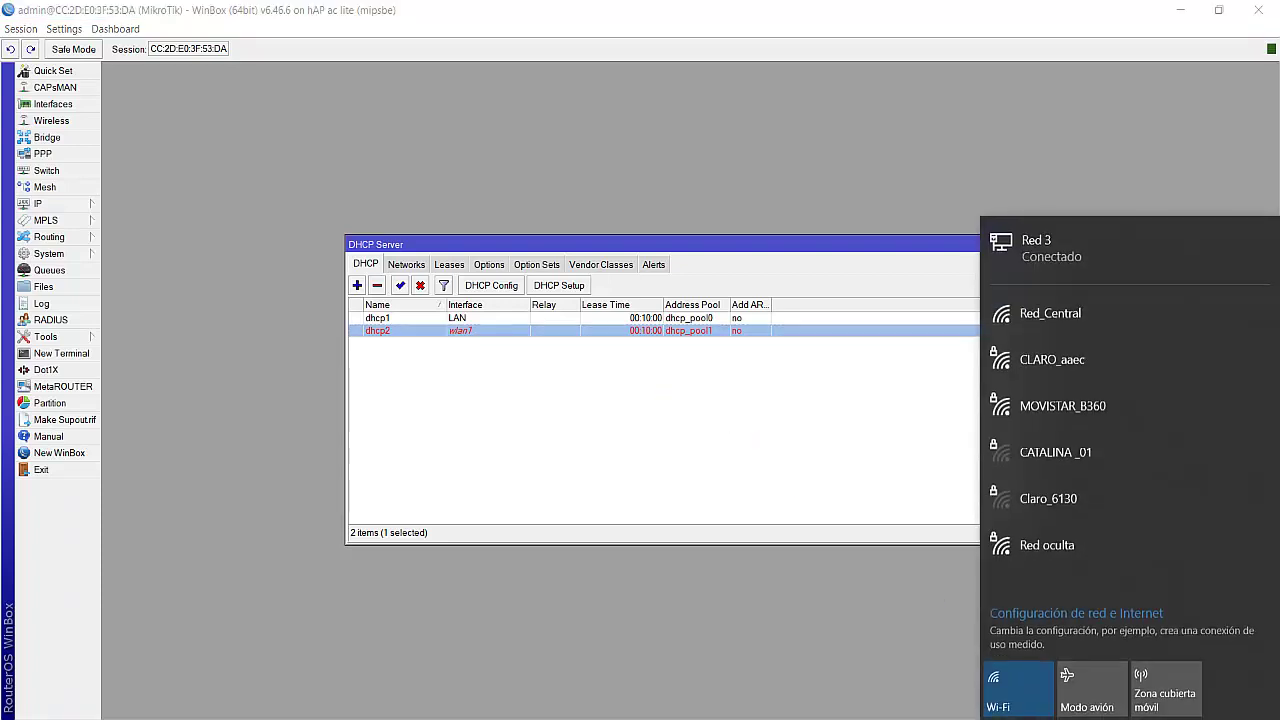
left_click(1088, 322)
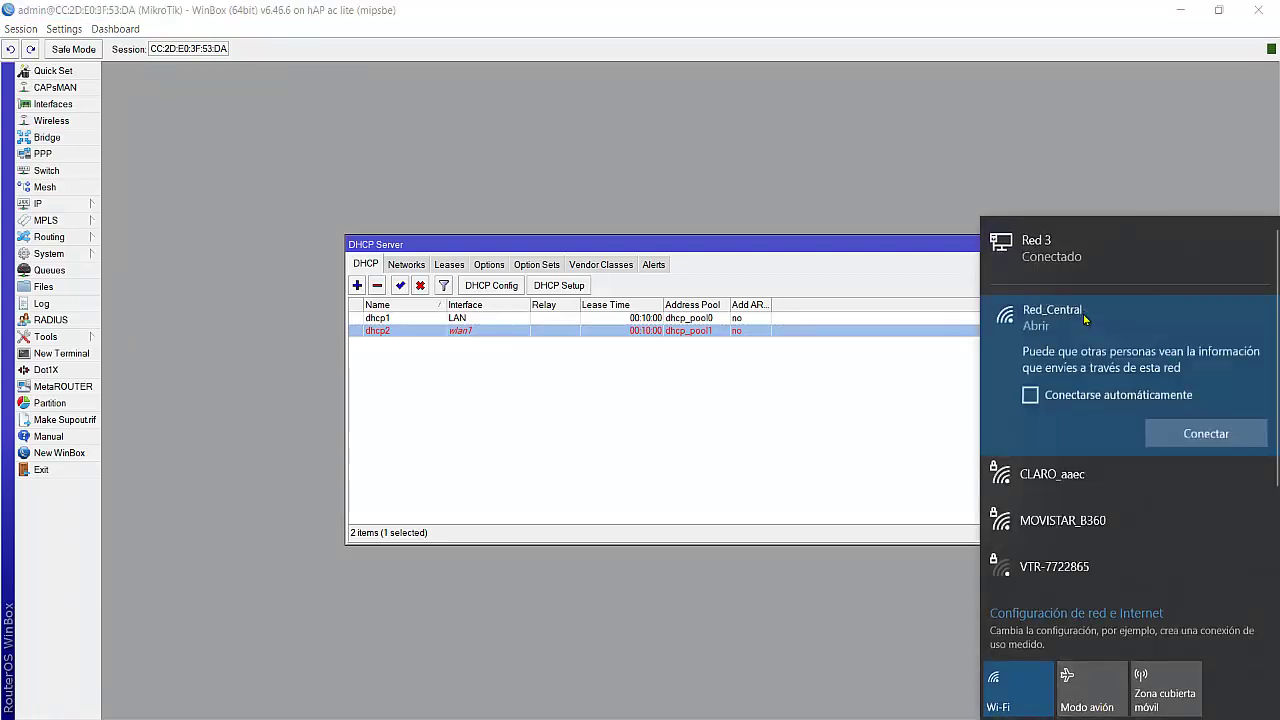
left_click(1203, 437)
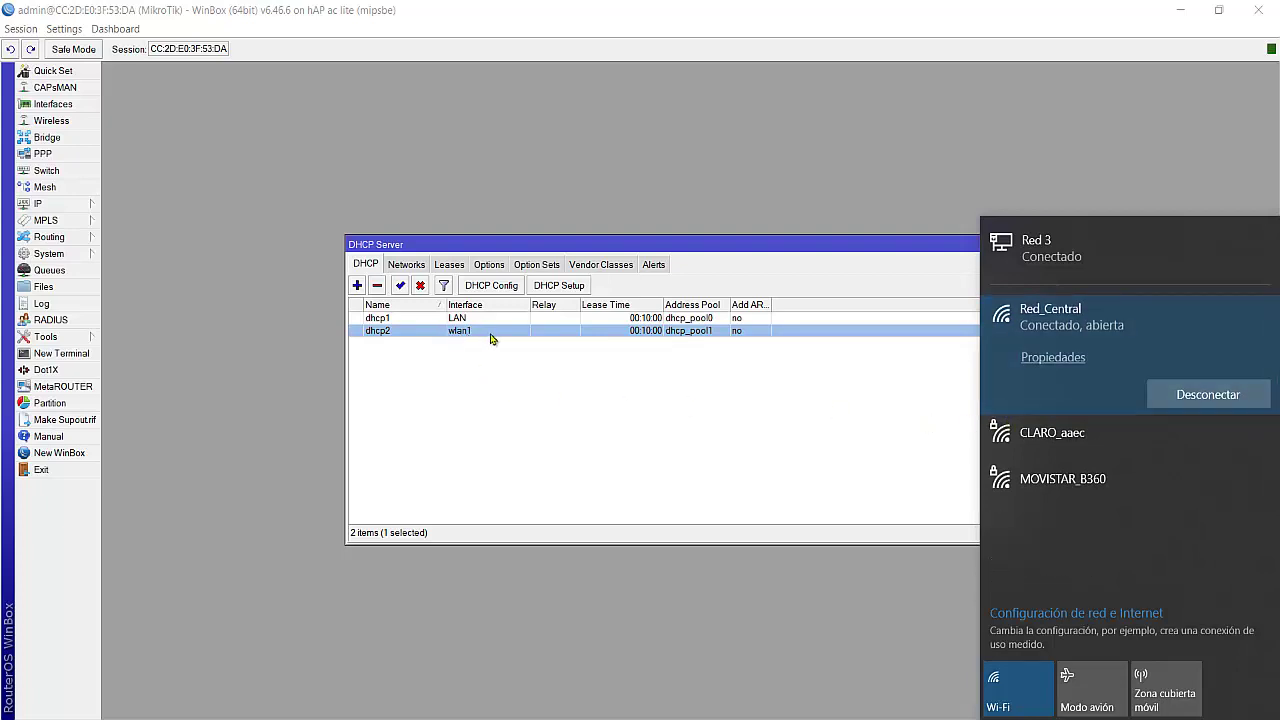
- Open the Red_Central connection's properties in Windows Settings and check its assigned IPv4 address and DNS servers
left_click(1053, 357)
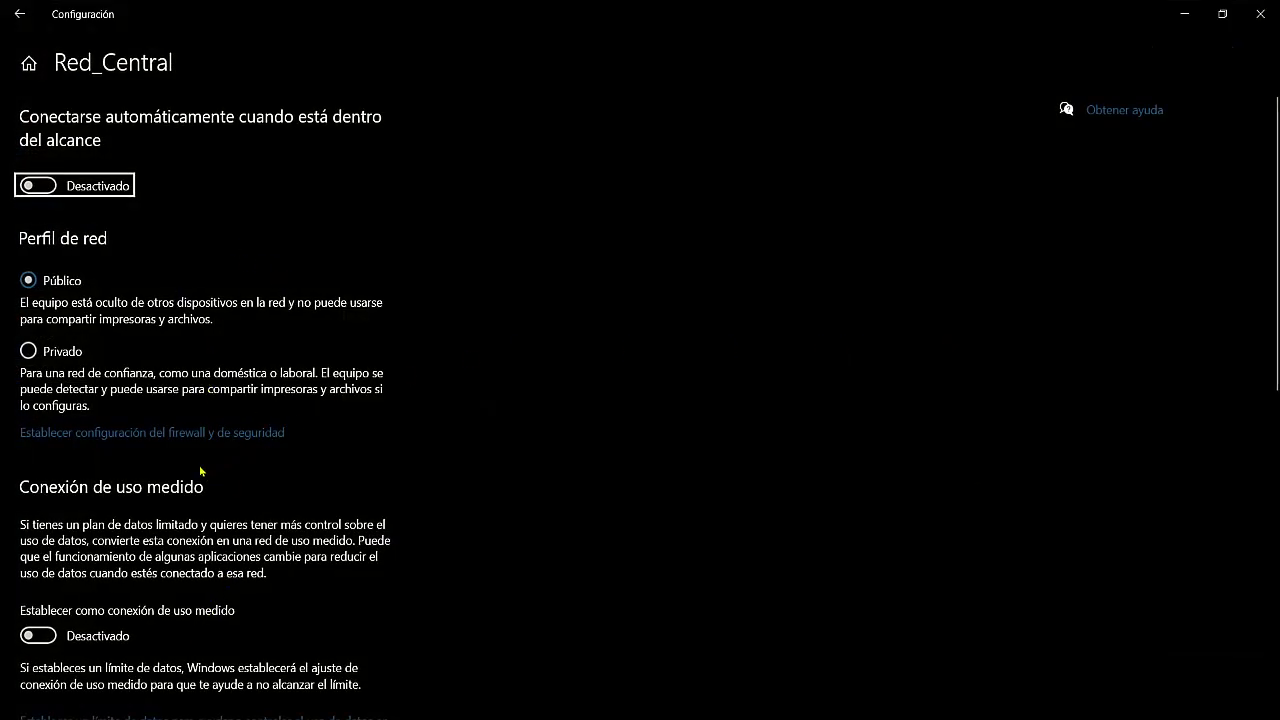
scroll(194, 546, "down", 3)
scroll(181, 553, "down", 4)
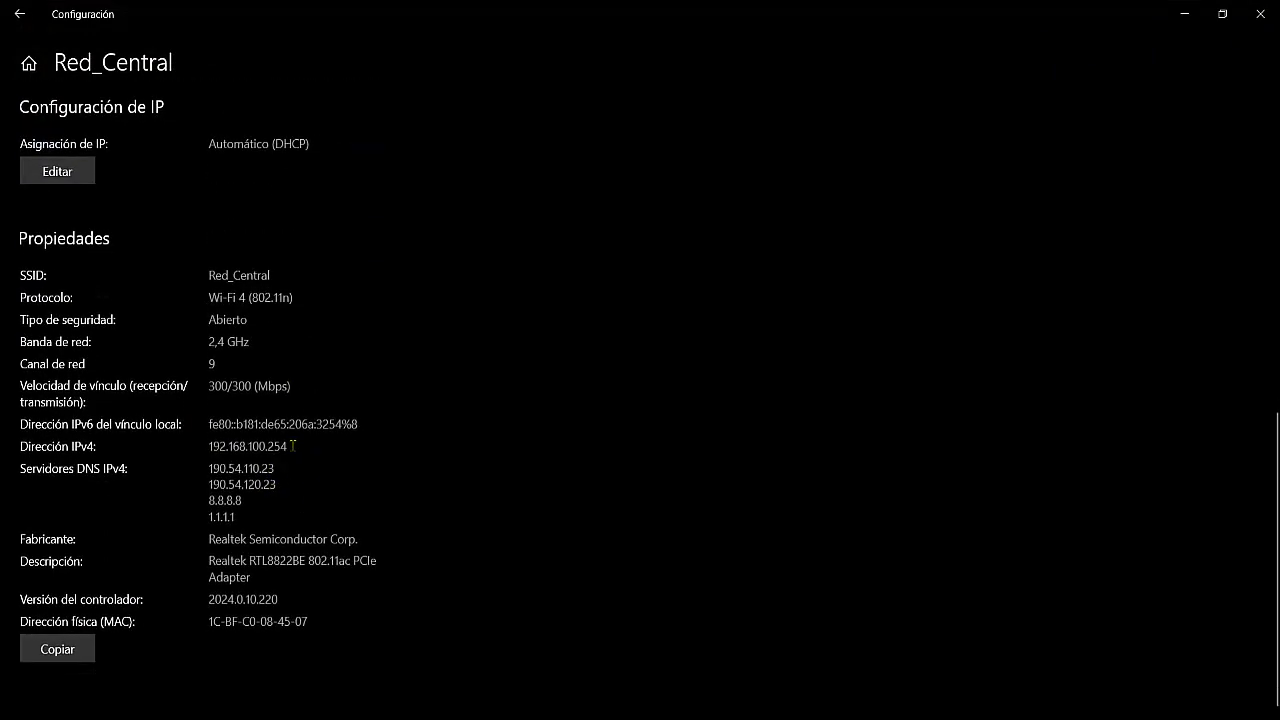
left_click_drag(288, 446, 204, 449)
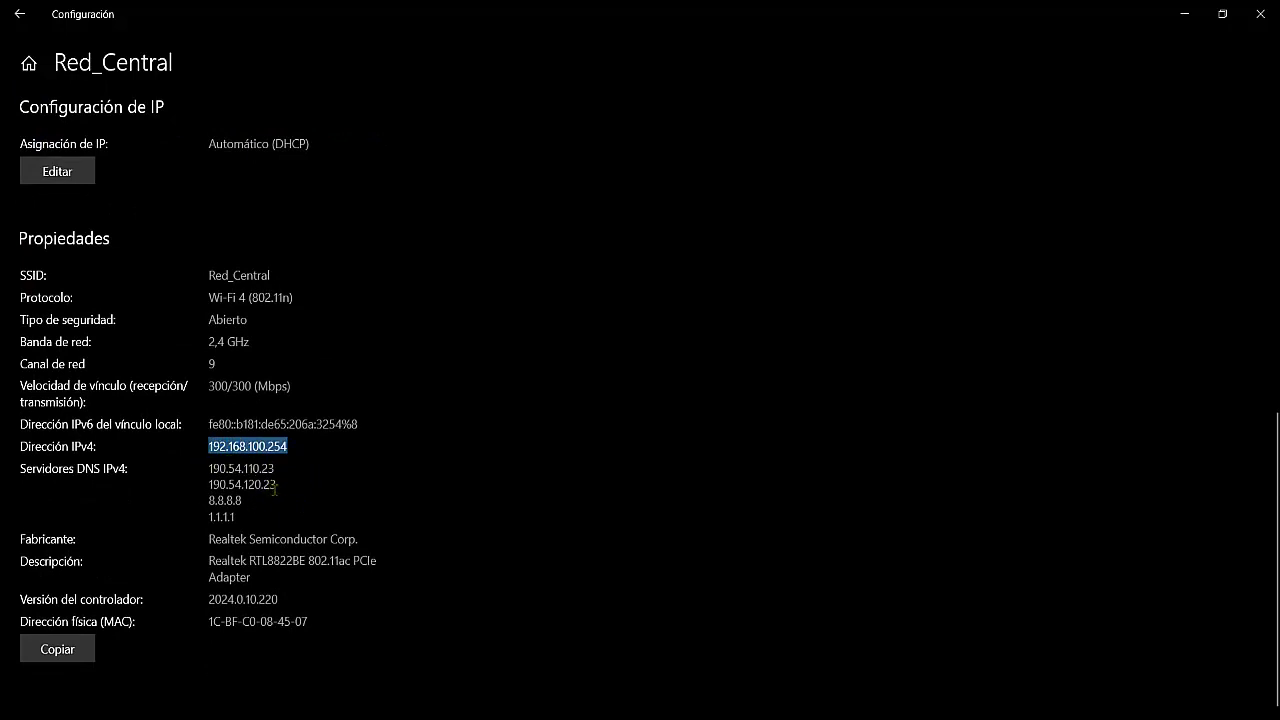
left_click_drag(279, 487, 196, 474)
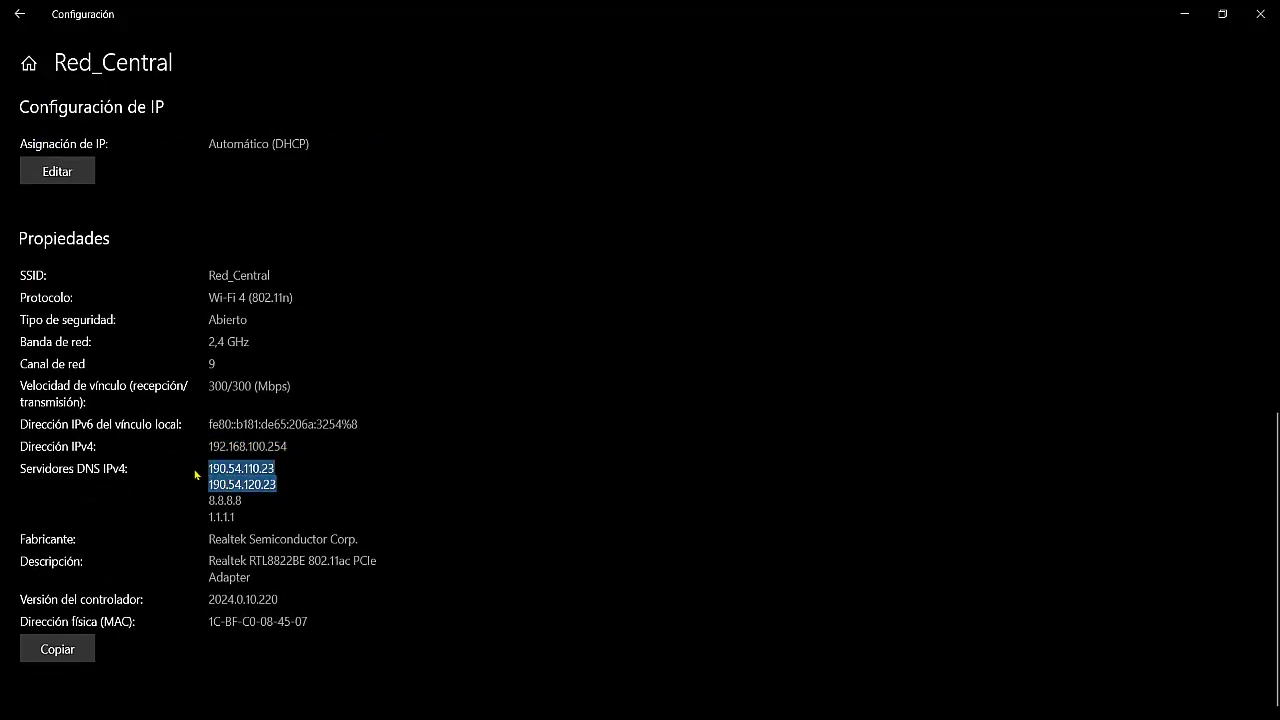
left_click_drag(245, 519, 210, 500)
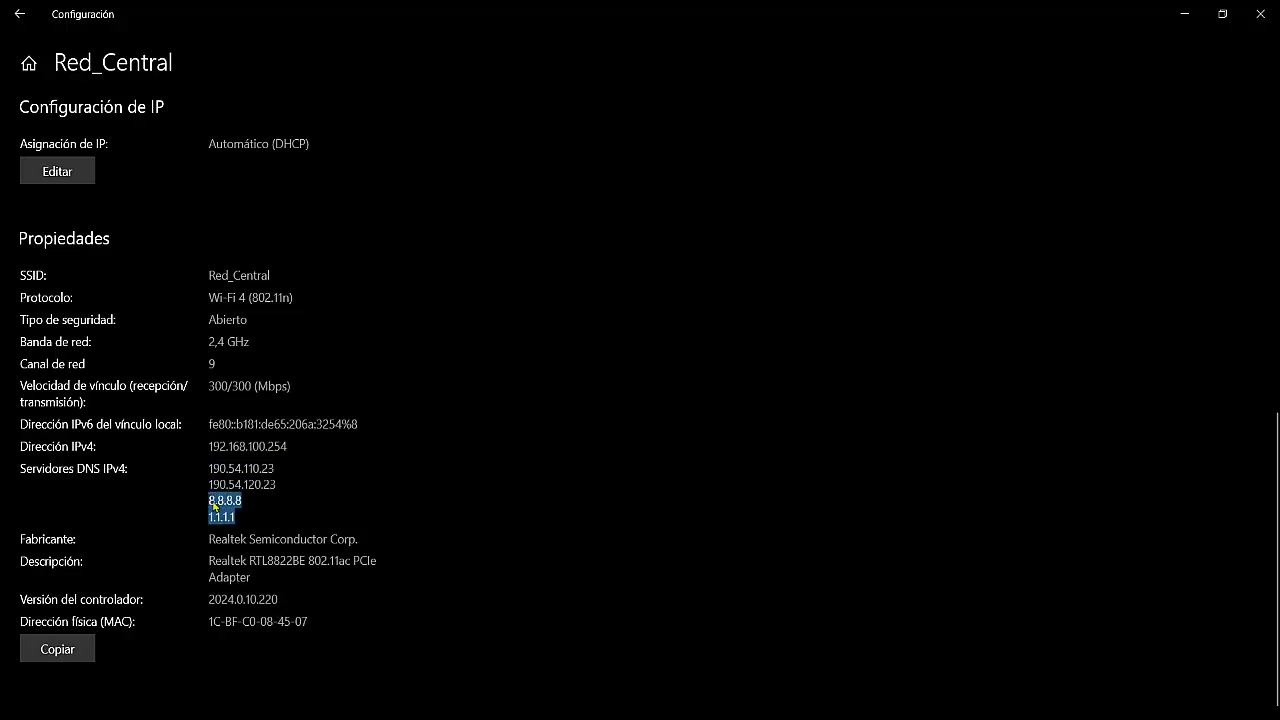
- Create a wireless security profile named Perfil1 in WinBox and set its mode to dynamic keys
left_click(1260, 17)
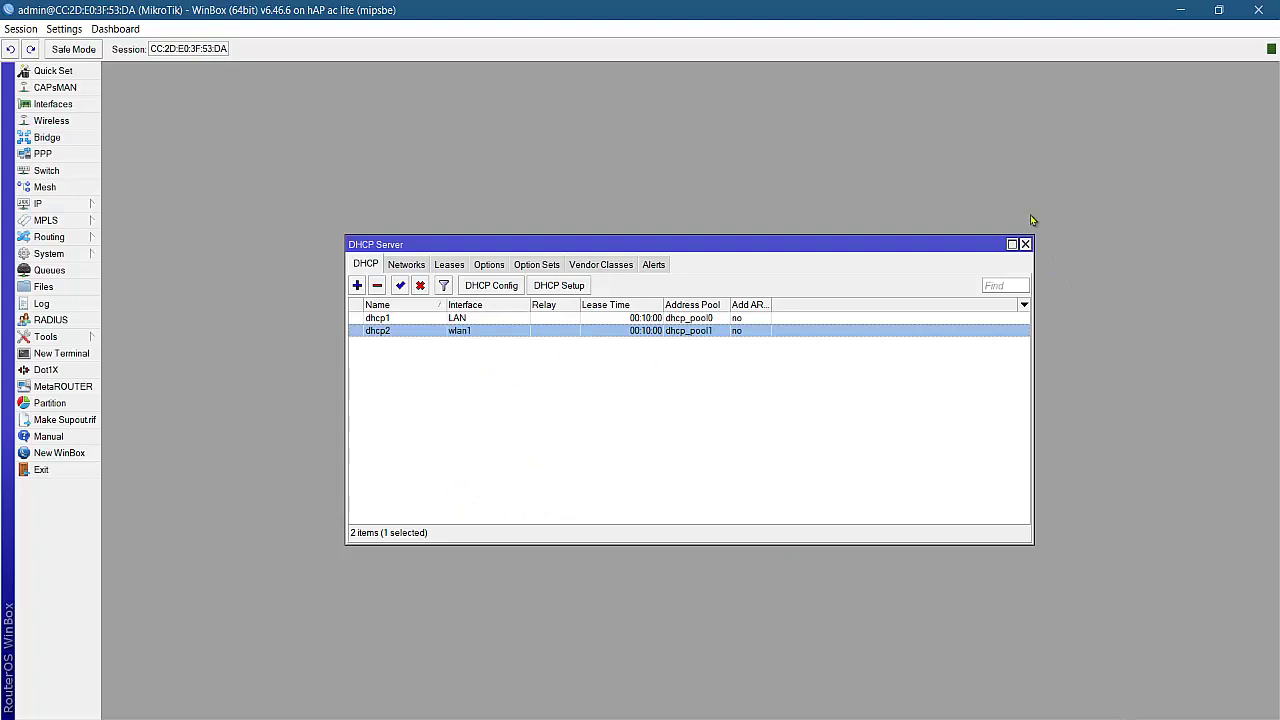
left_click(1026, 244)
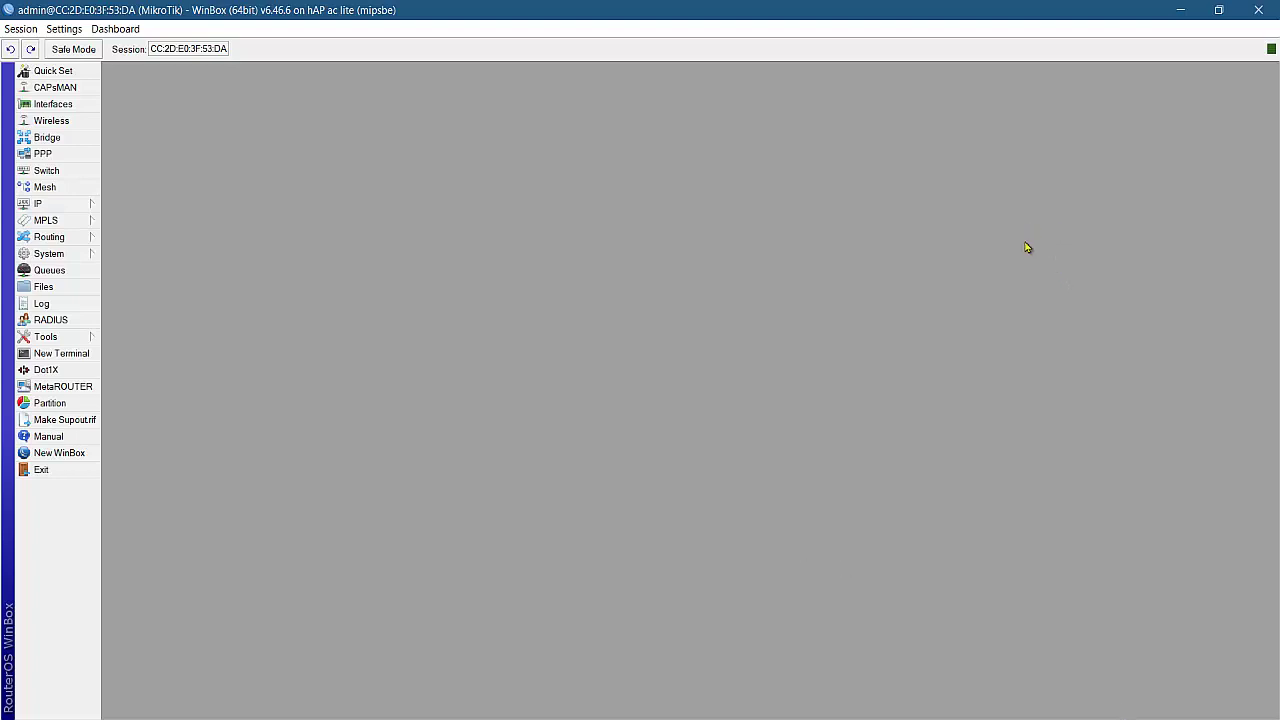
left_click(52, 122)
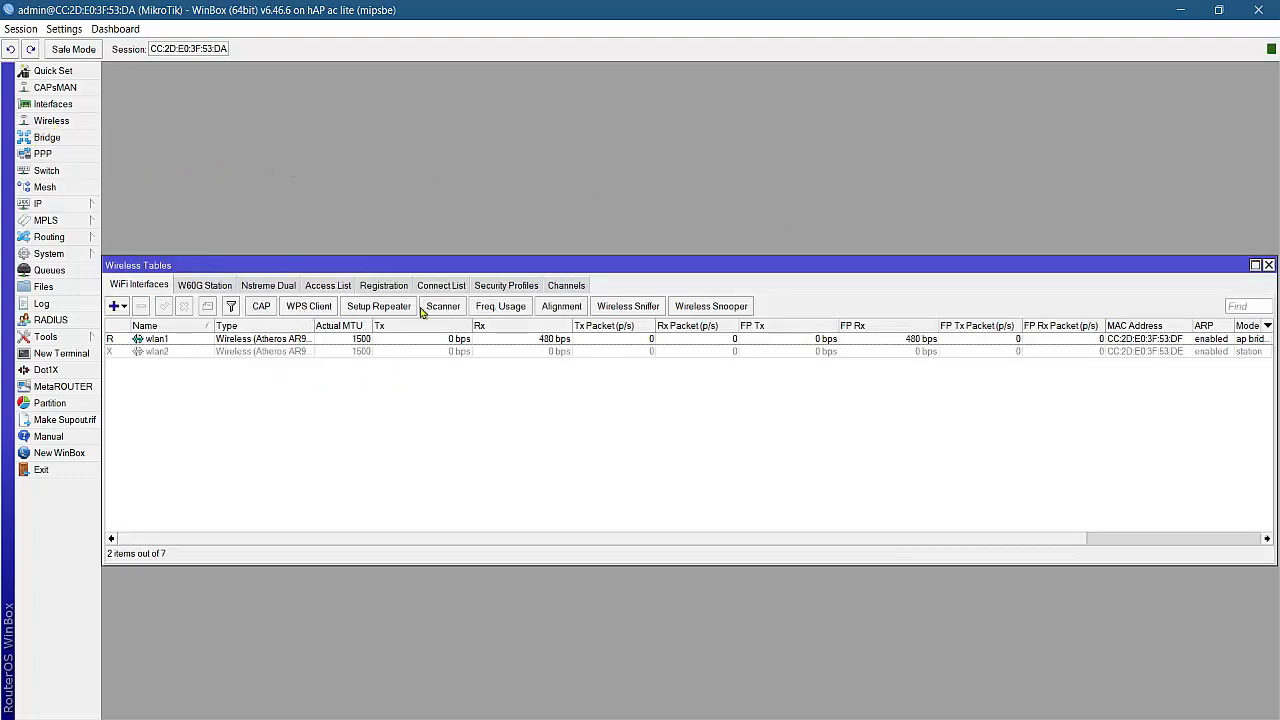
left_click(519, 289)
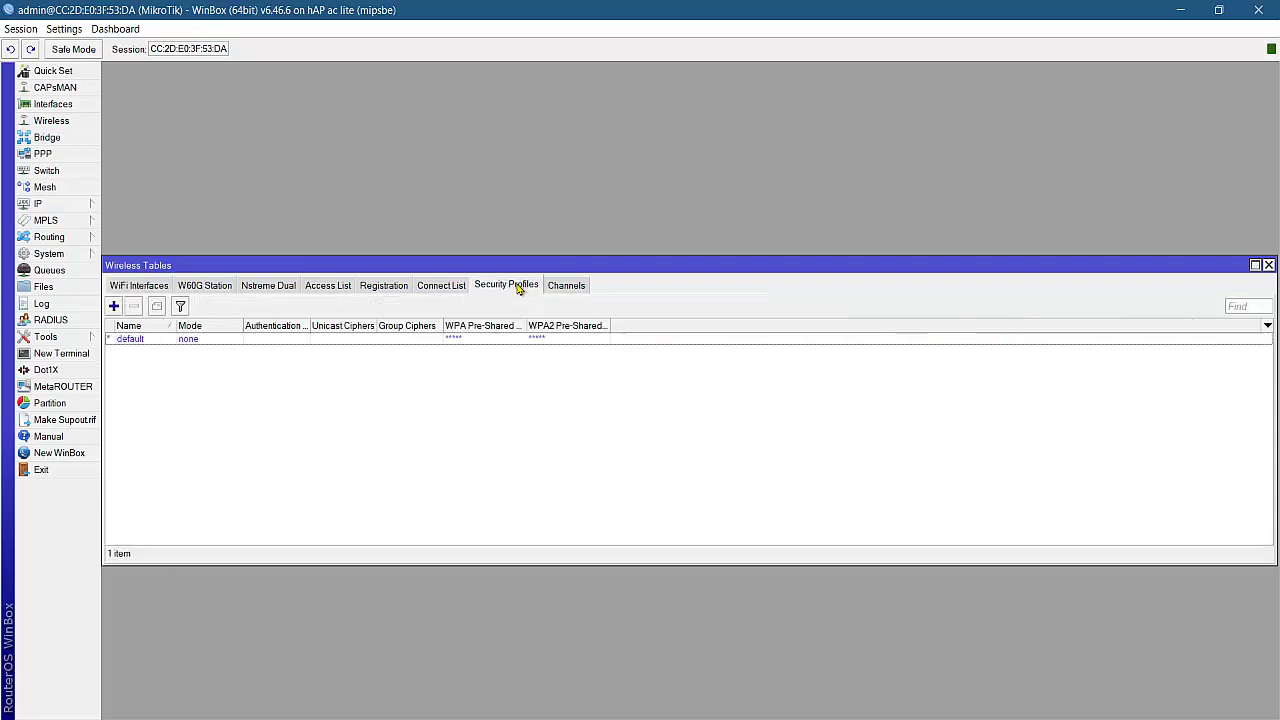
left_click(130, 342)
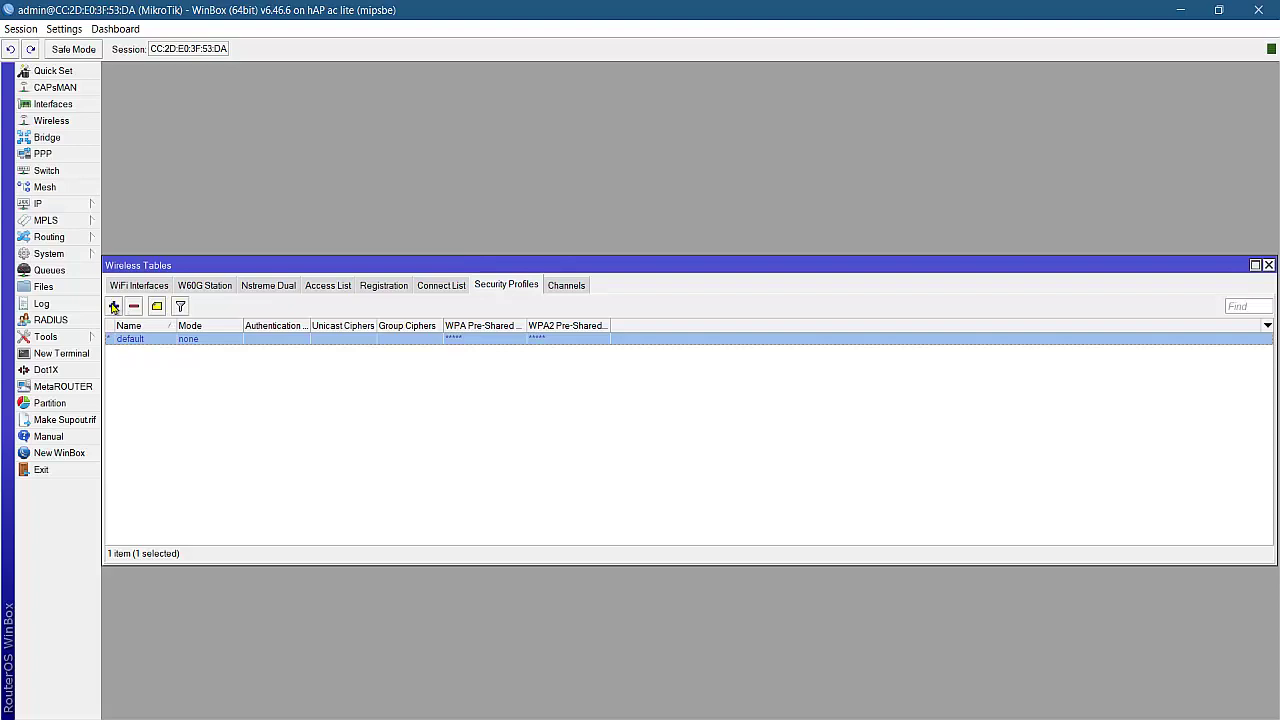
left_click(114, 306)
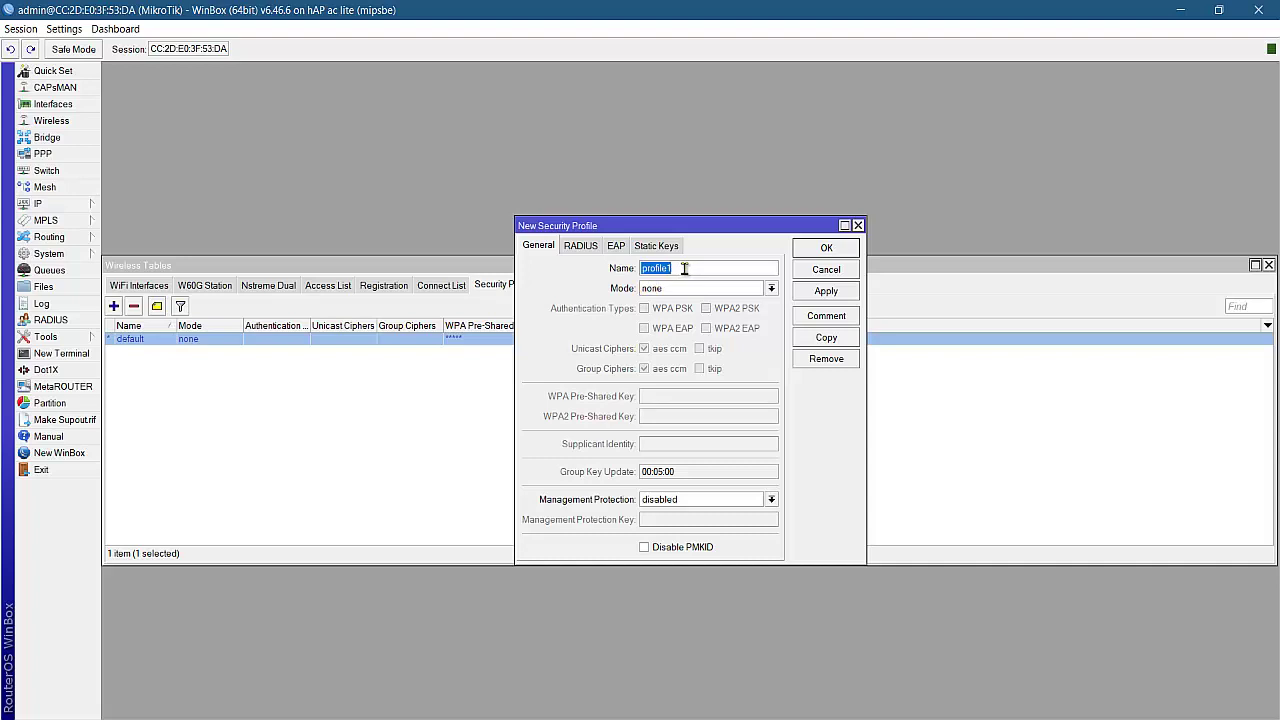
type("Pe")
left_click(771, 288)
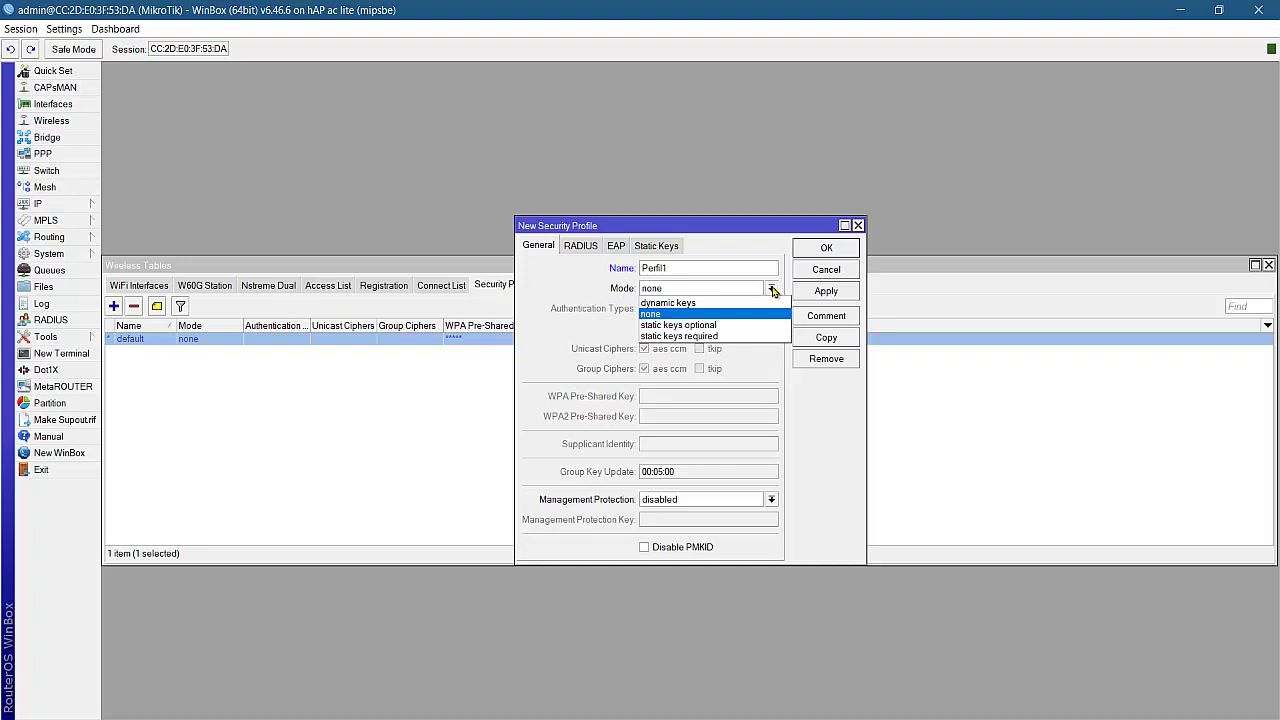
left_click(737, 304)
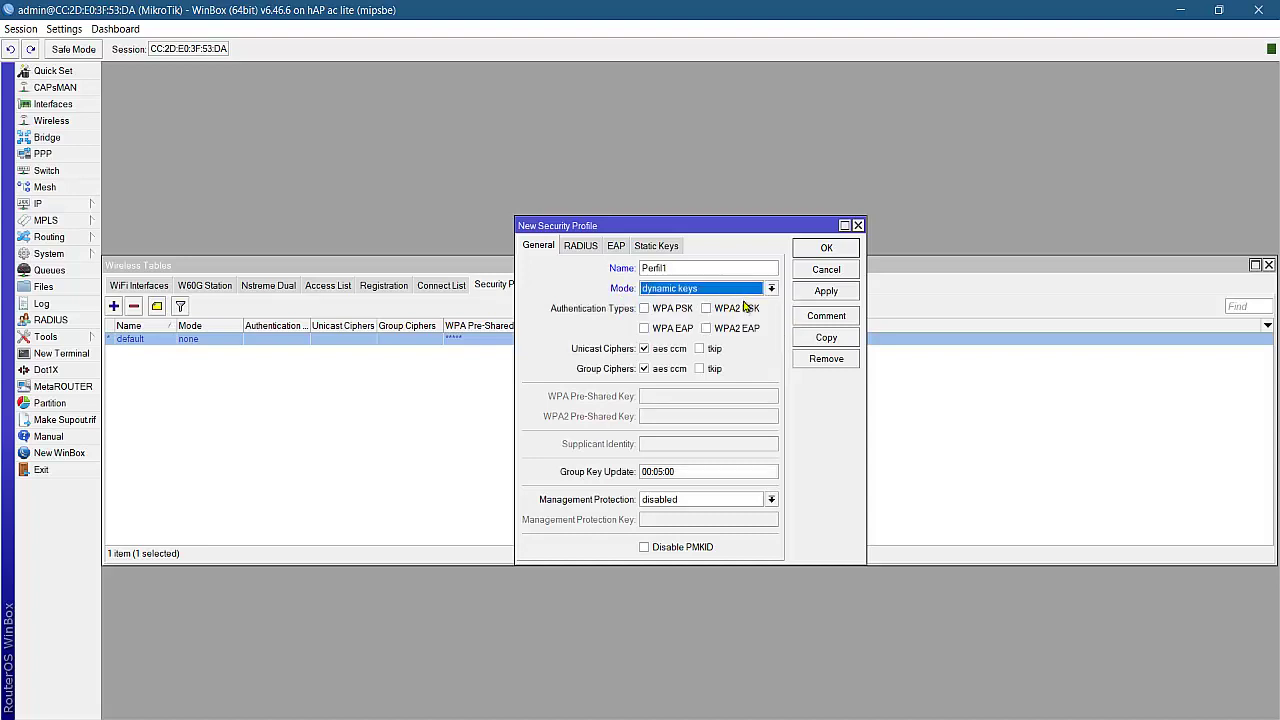
- Enable WPA2 PSK authentication for Perfil1, enter the WPA2 pre-shared key and save the profile
left_click(706, 309)
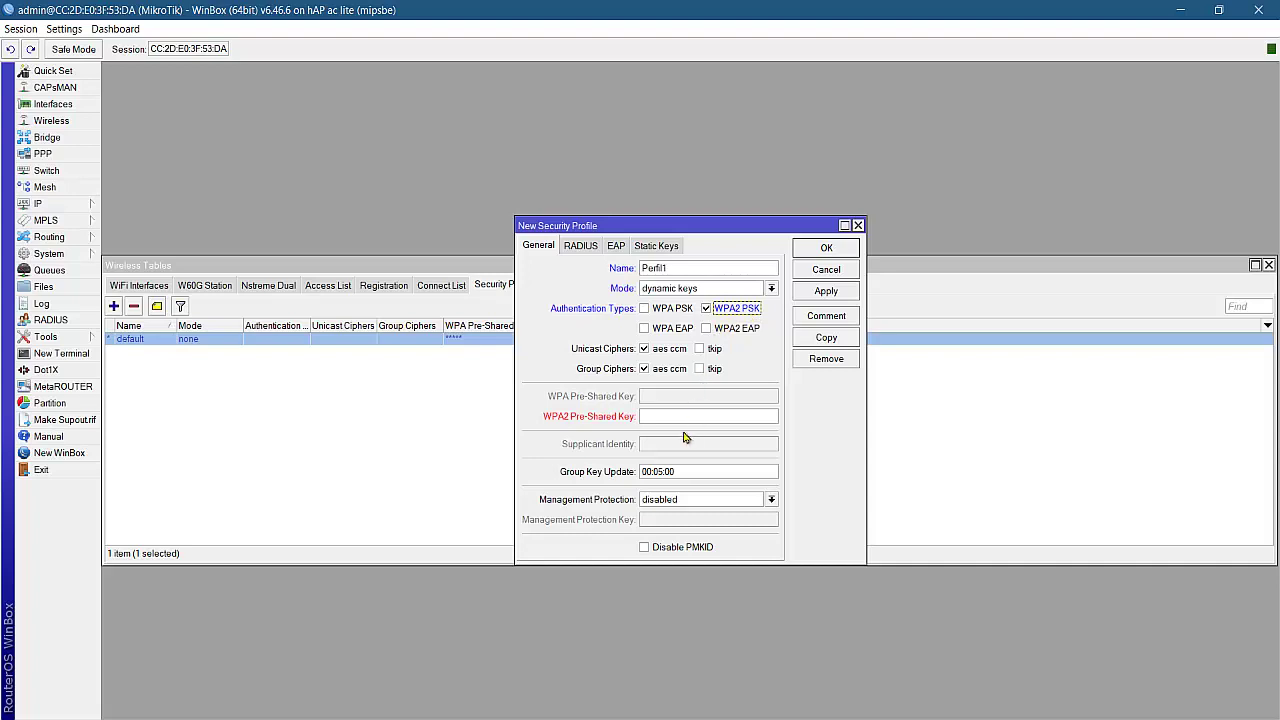
left_click(648, 416)
type("8")
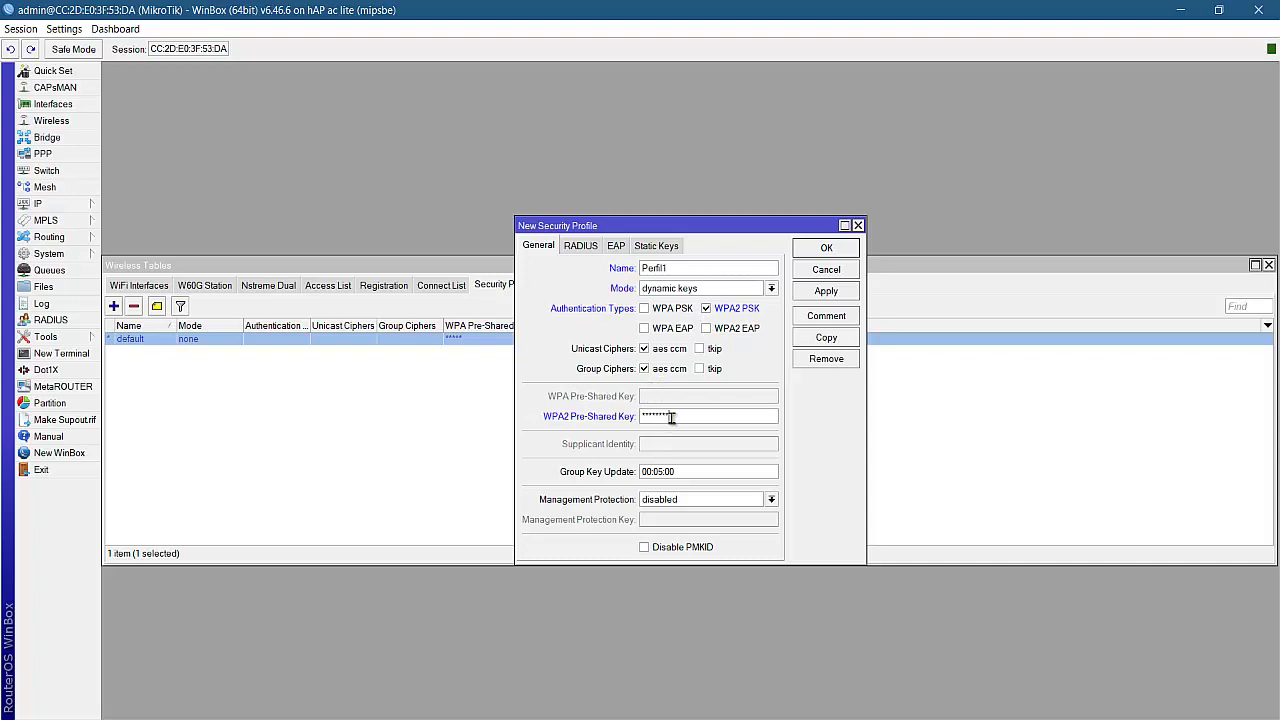
left_click_drag(663, 416, 617, 422)
left_click(828, 291)
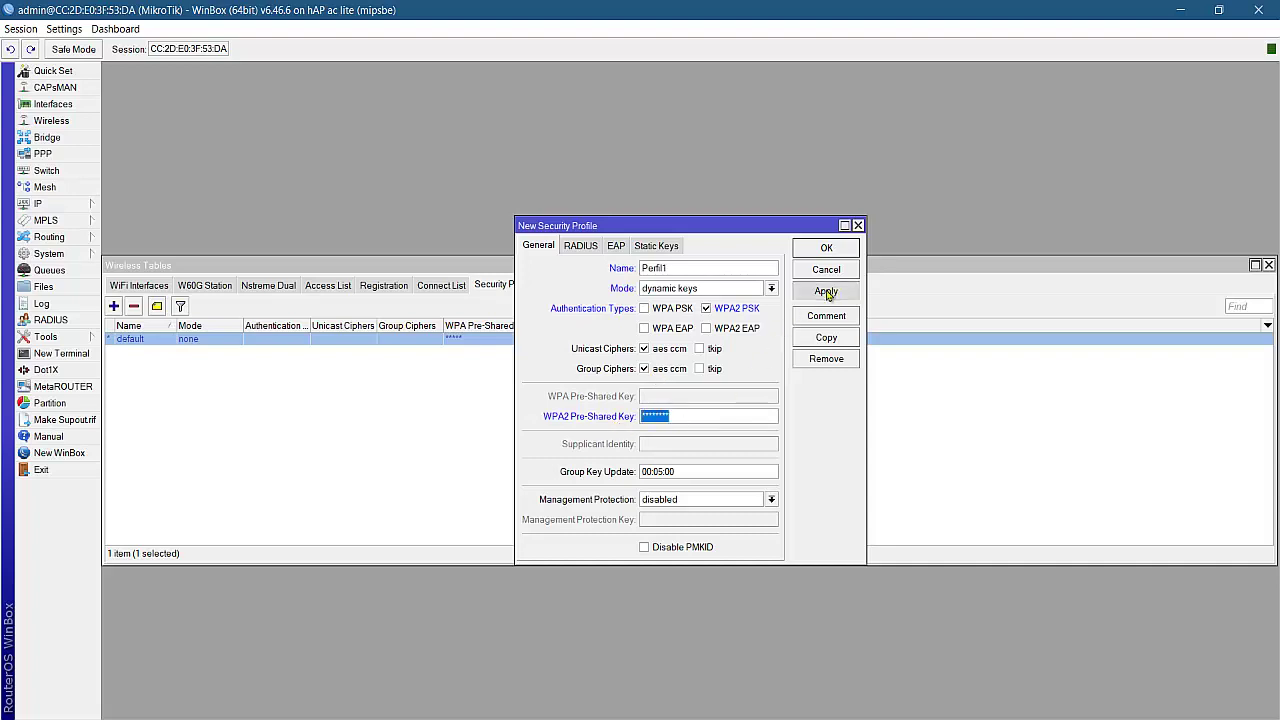
left_click(827, 249)
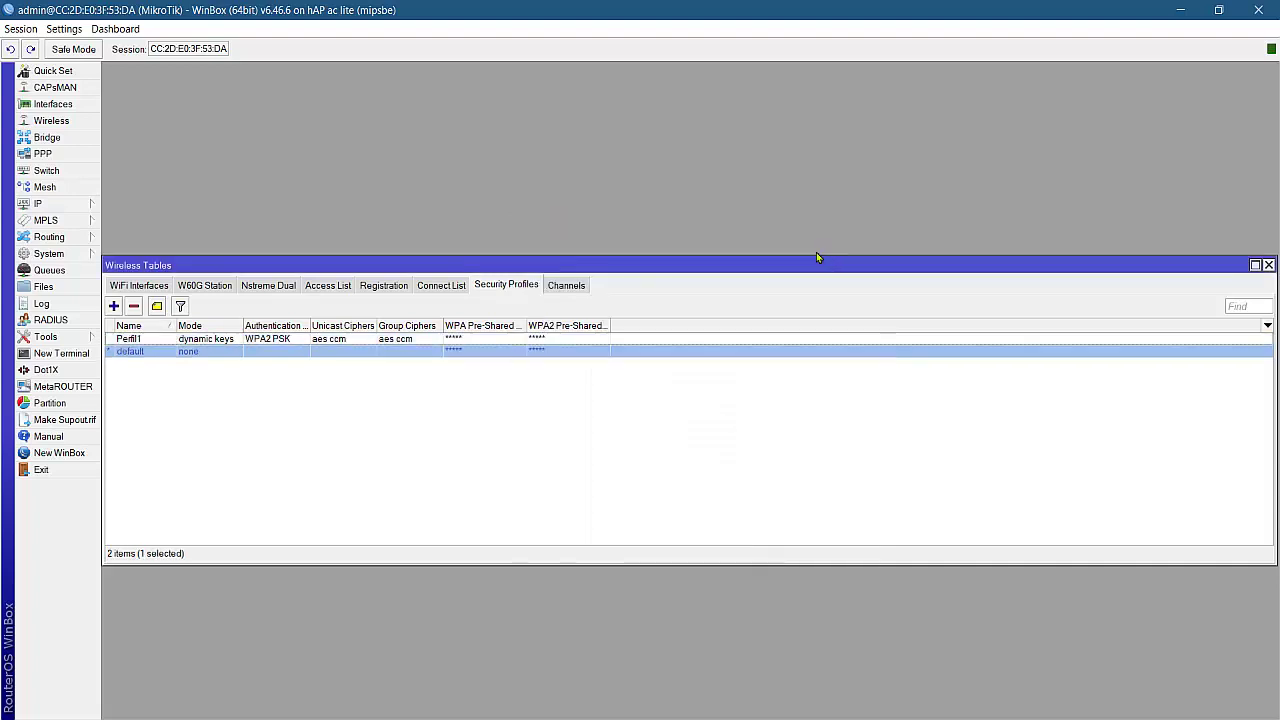
- Assign the Perfil1 security profile to the wlan1 interface, apply the change and close the wireless tables
left_click(129, 340)
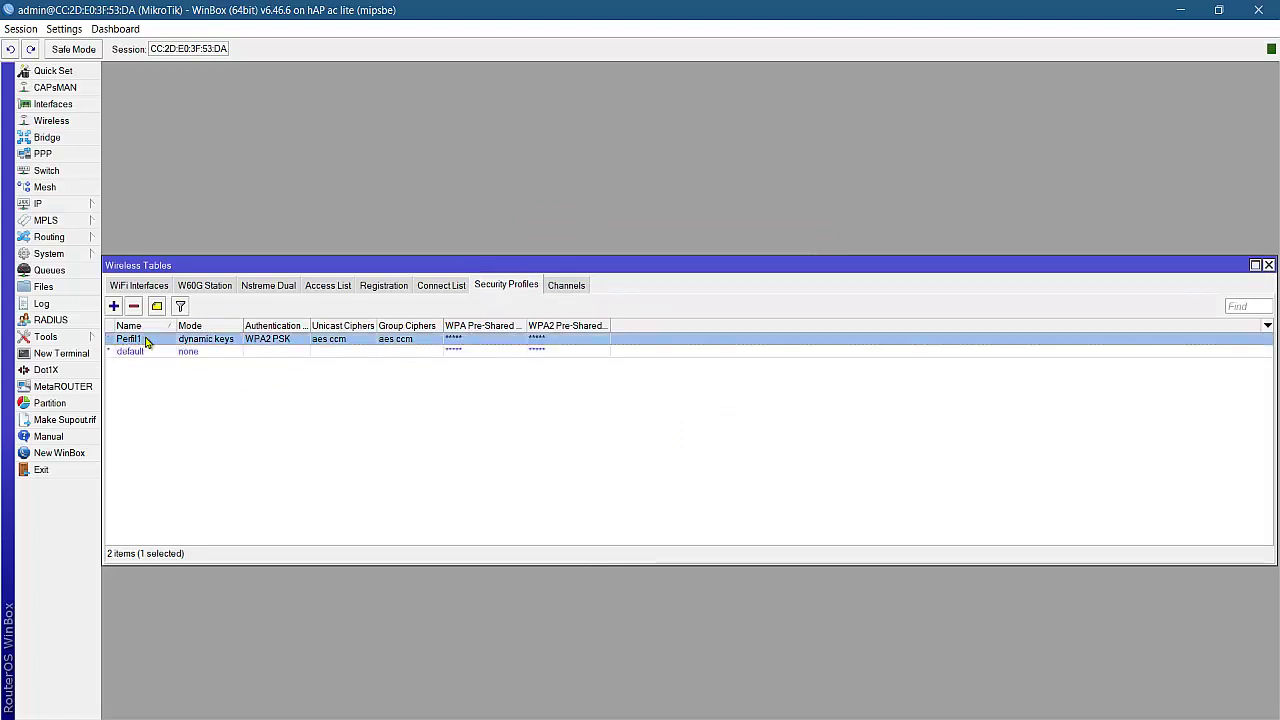
left_click(142, 288)
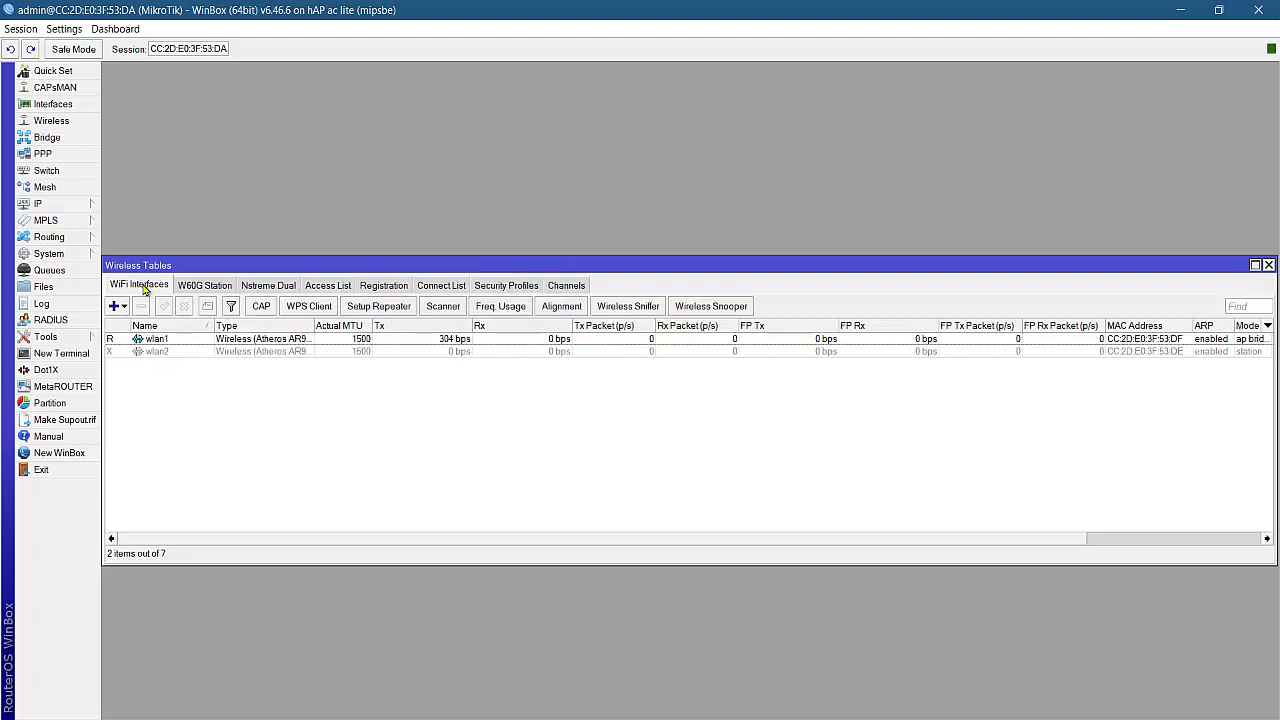
double_click(242, 343)
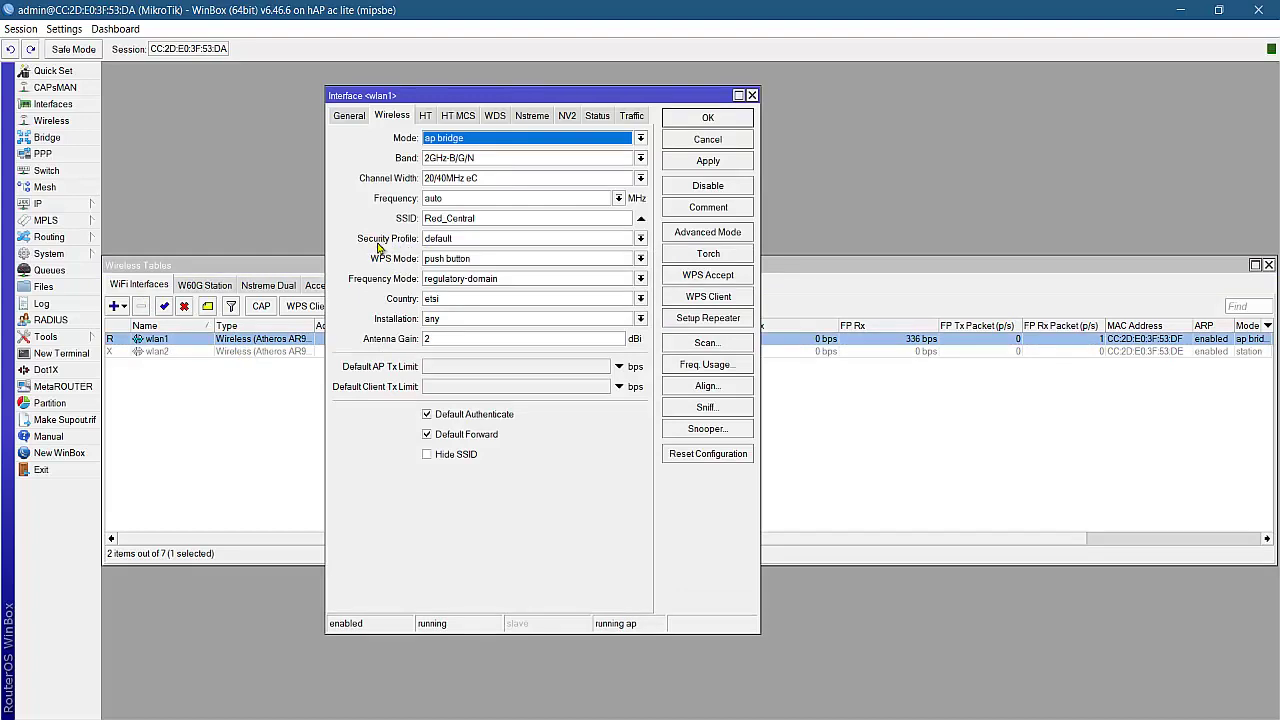
left_click(491, 241)
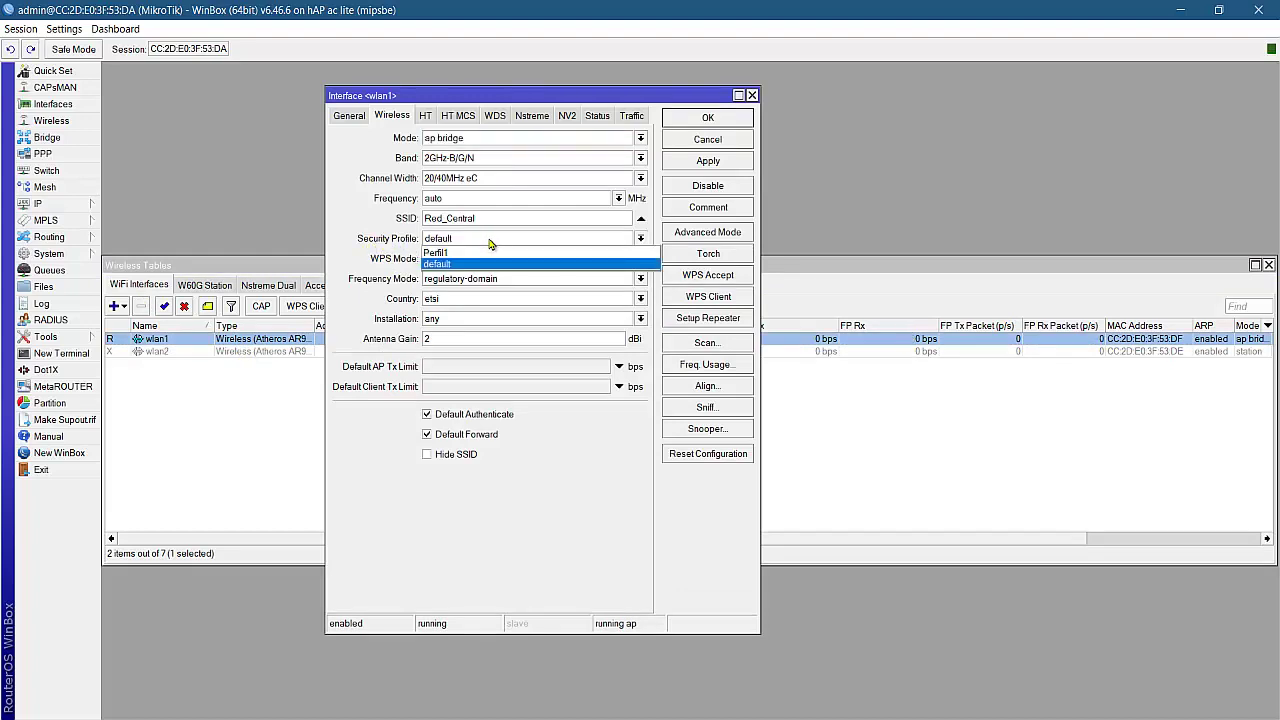
left_click(475, 253)
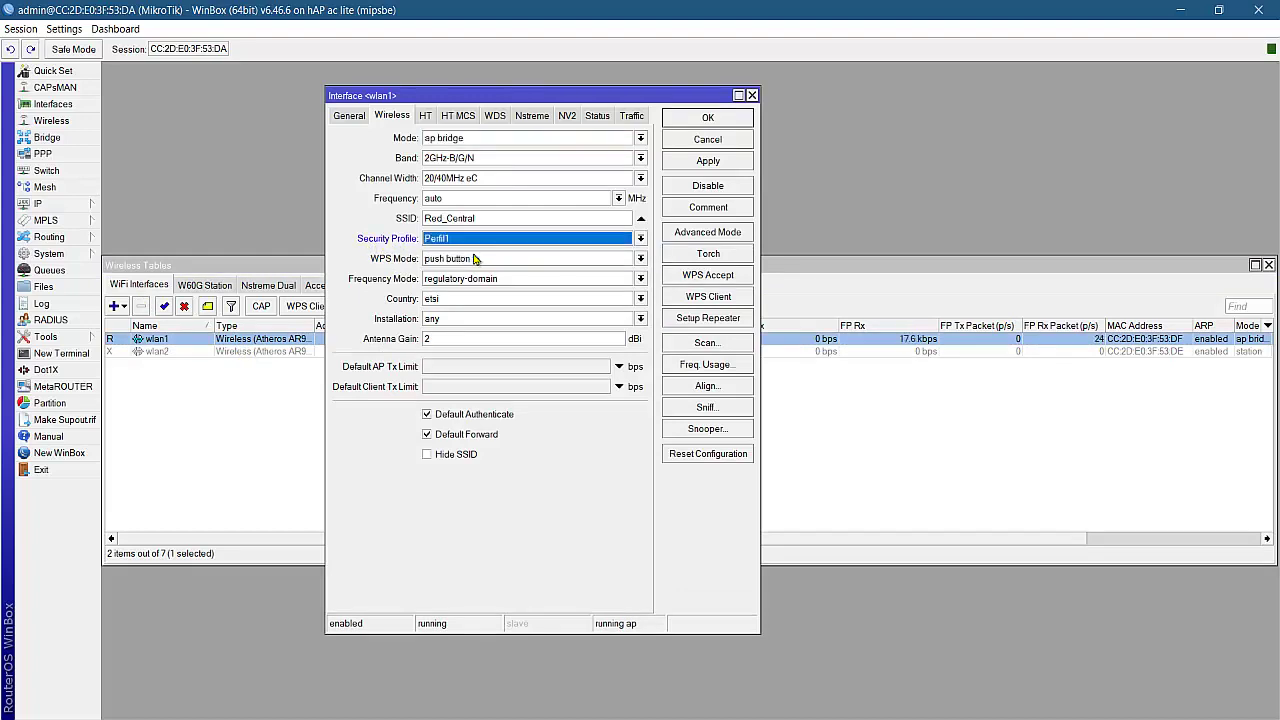
left_click(714, 162)
left_click(709, 119)
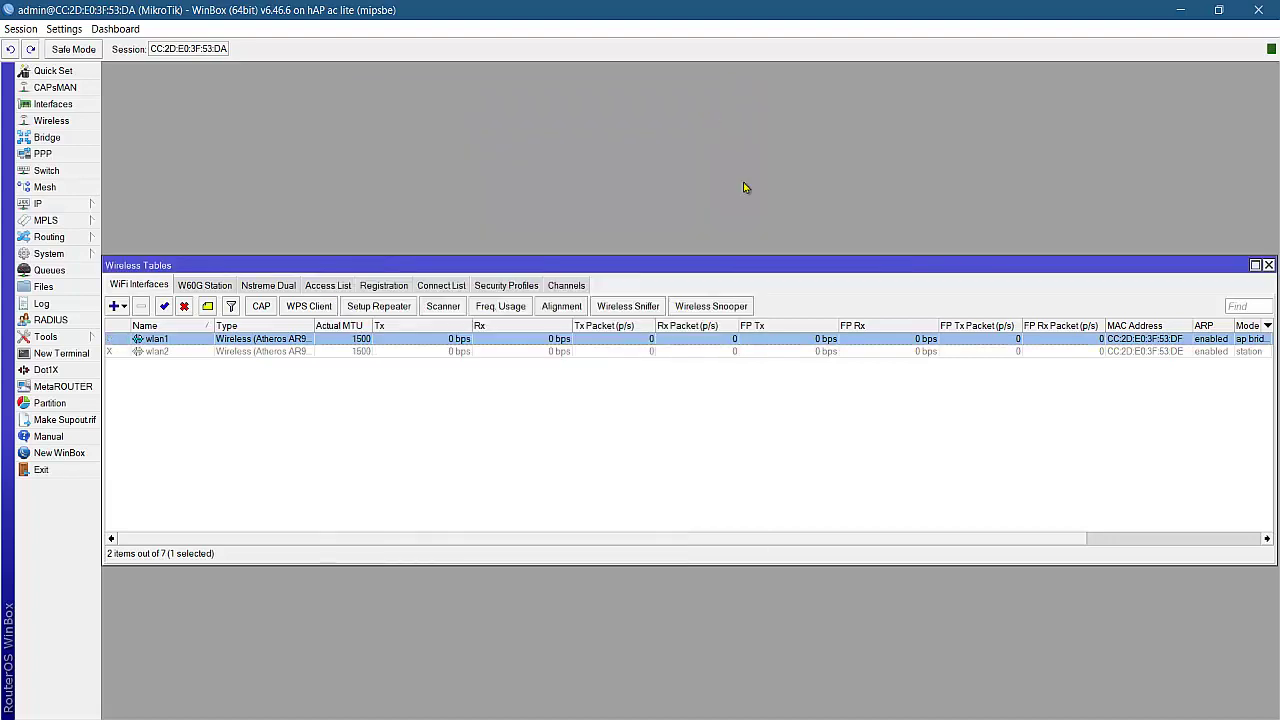
left_click(1267, 265)
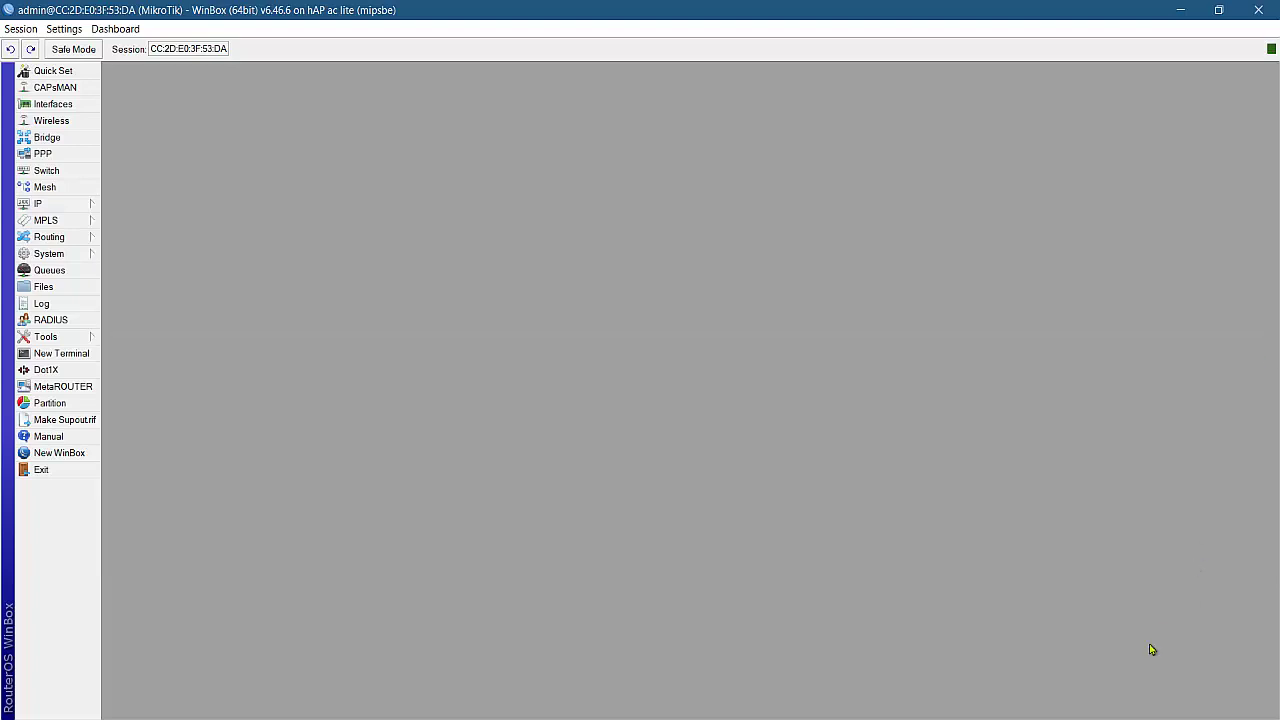
- Disconnect the computer from the open Red_Central Wi-Fi network in Windows
left_click(1136, 715)
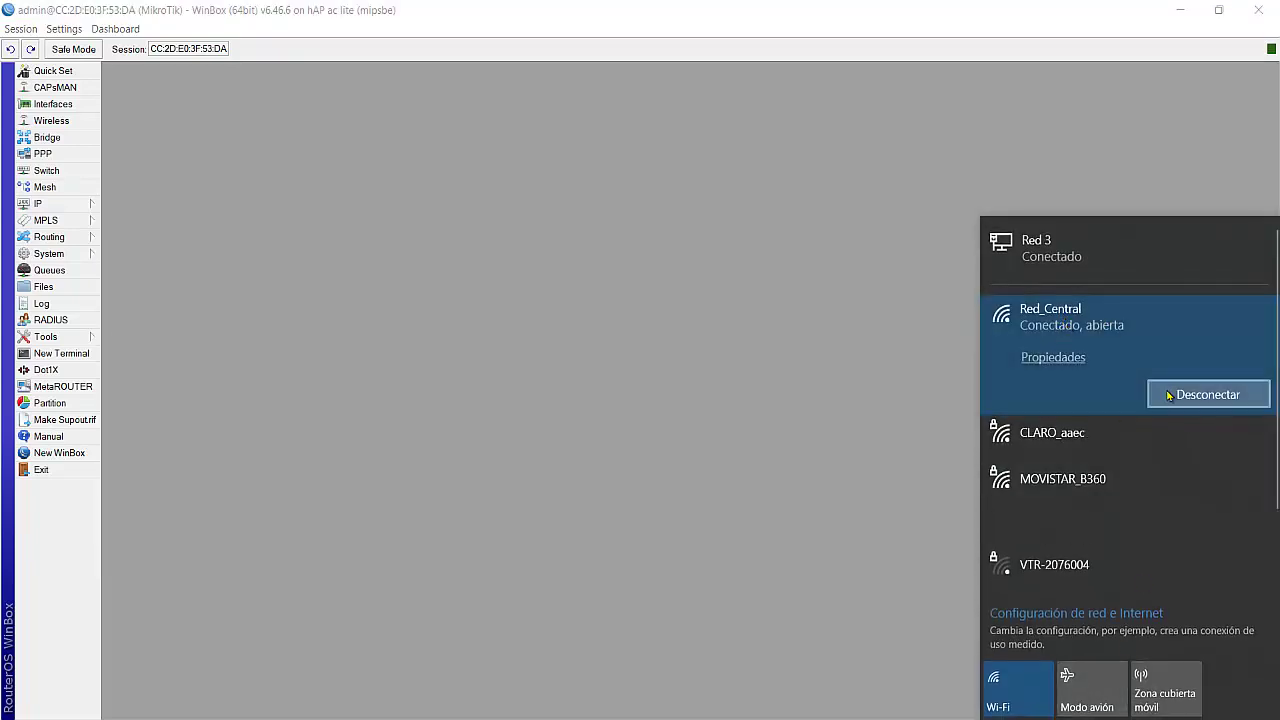
left_click(1216, 397)
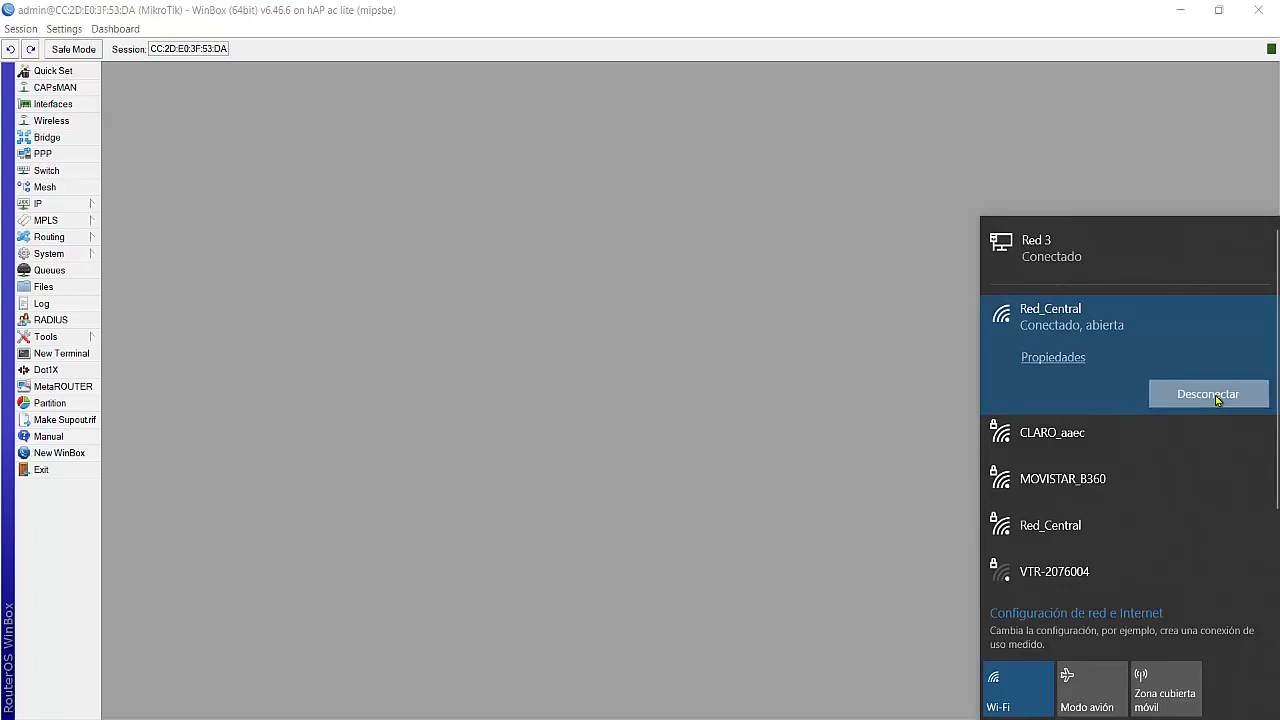
left_click(1202, 442)
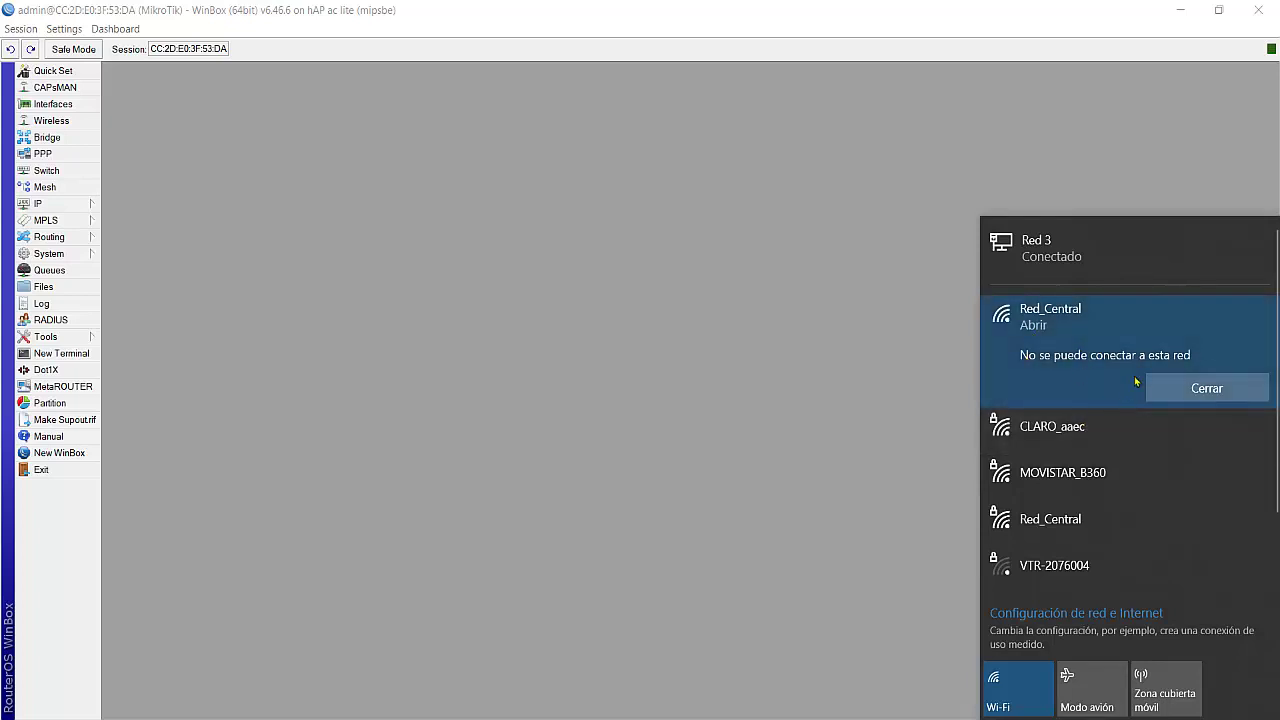
left_click(1210, 389)
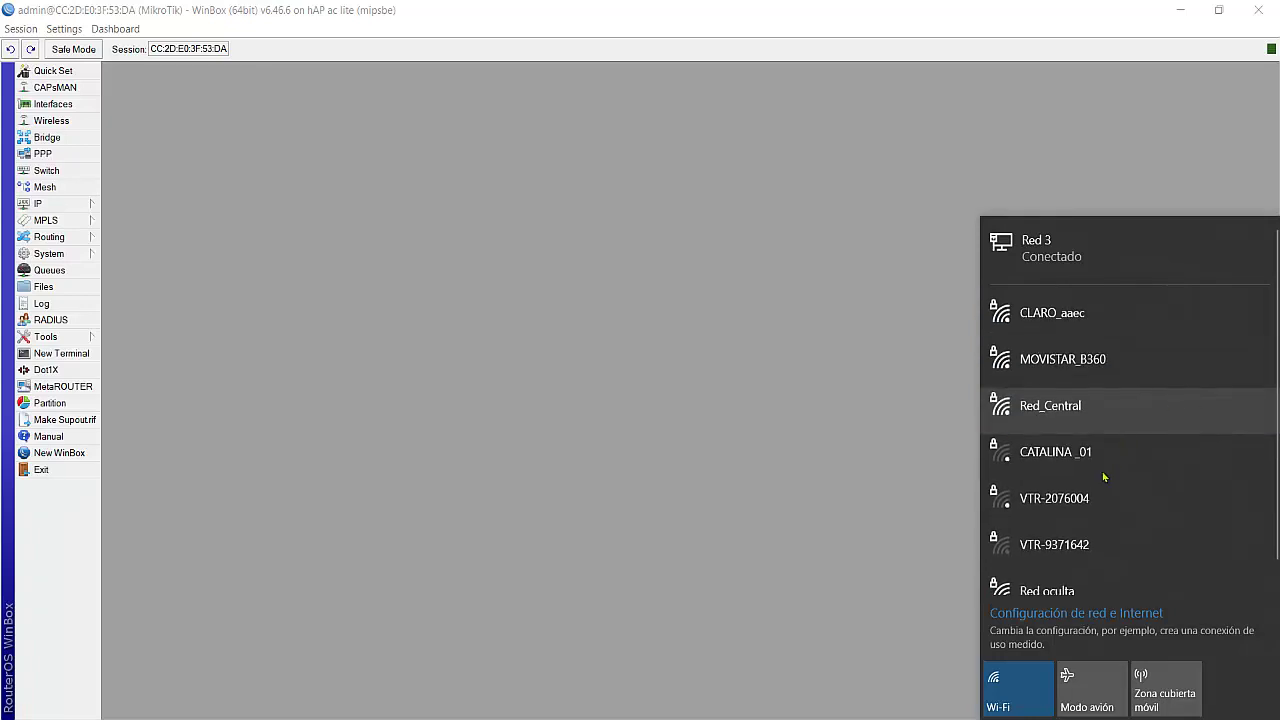
- Connect to the secured Red_Central Wi-Fi network by entering its network security key
left_click(1072, 407)
left_click(1206, 486)
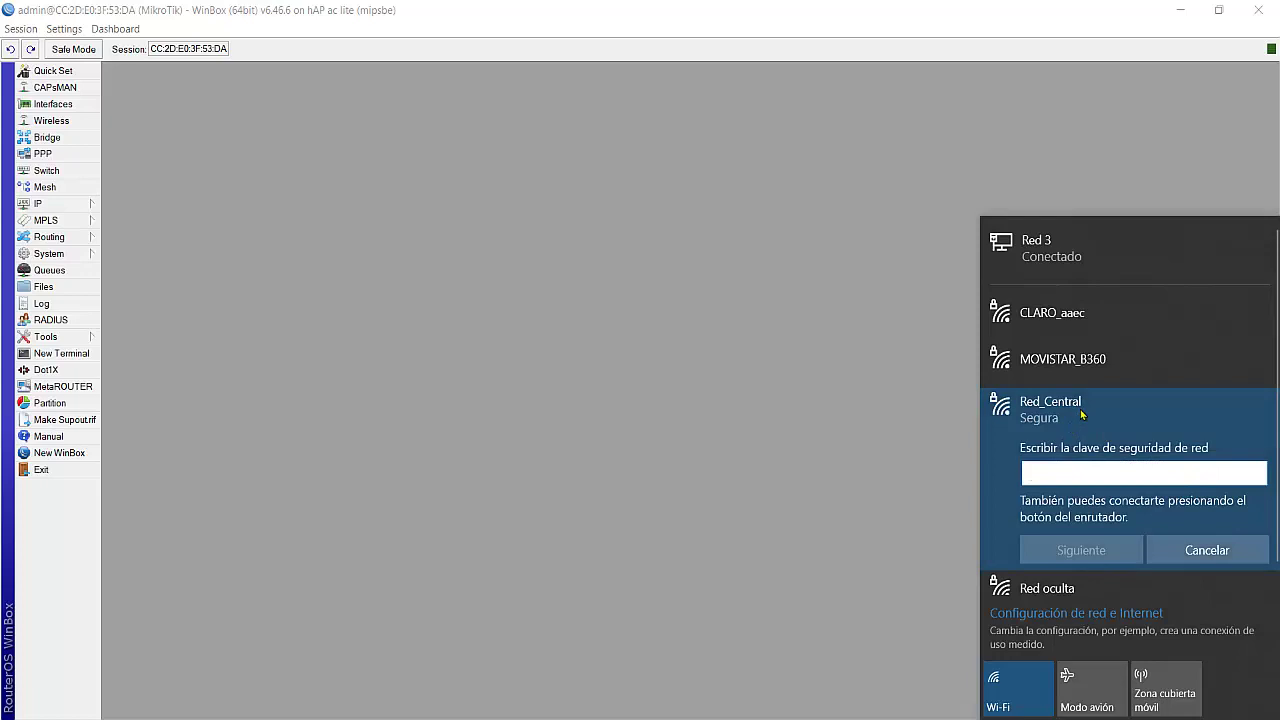
type("aaaaa")
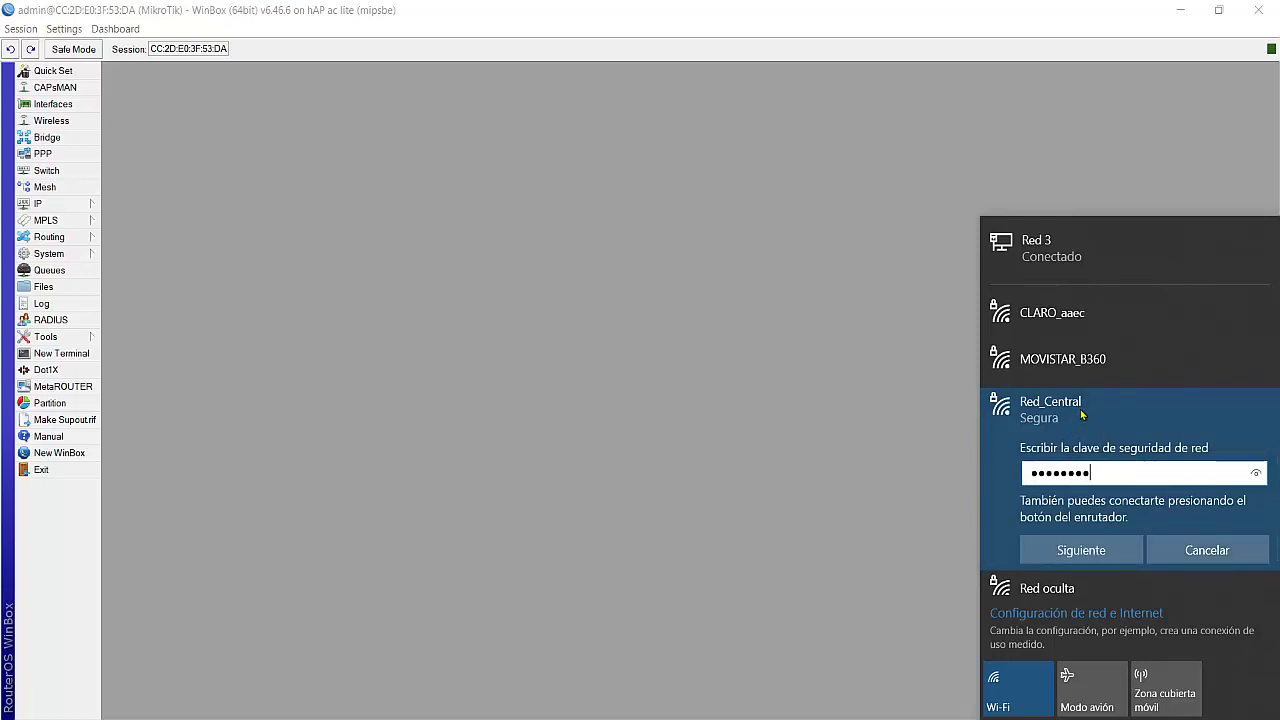
left_click(1088, 552)
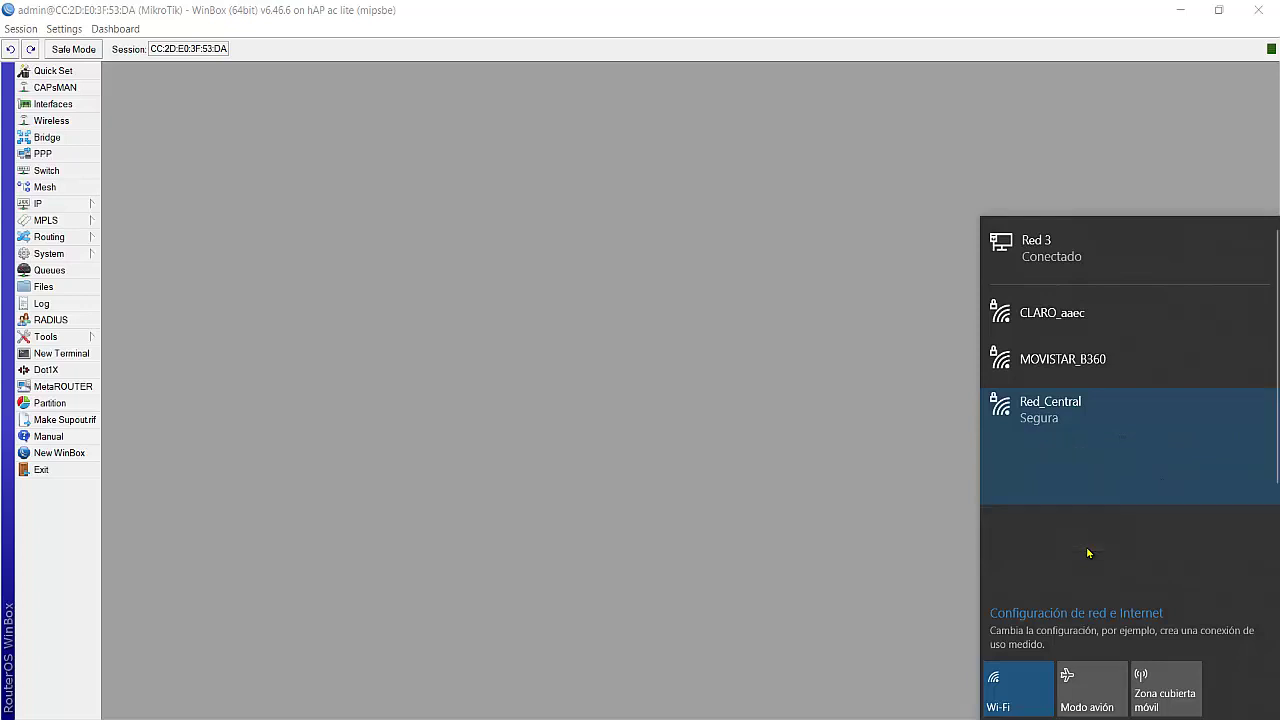
left_click(1077, 312)
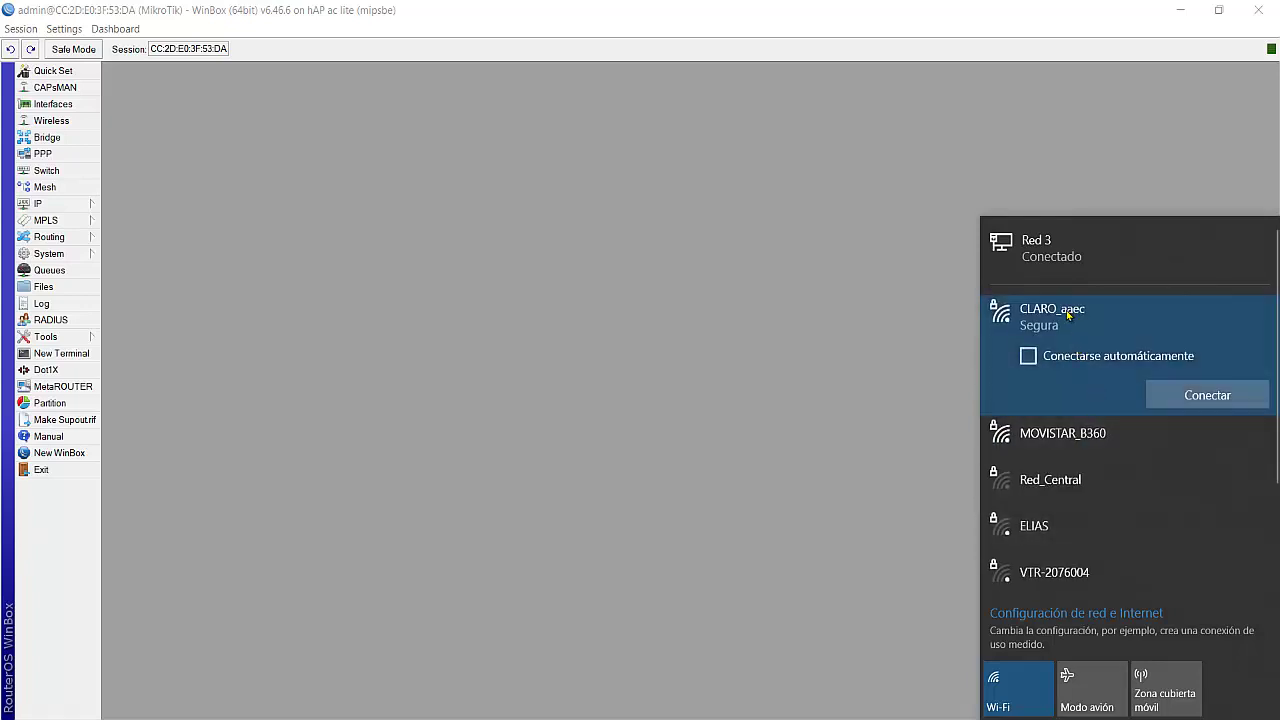
left_click(1046, 244)
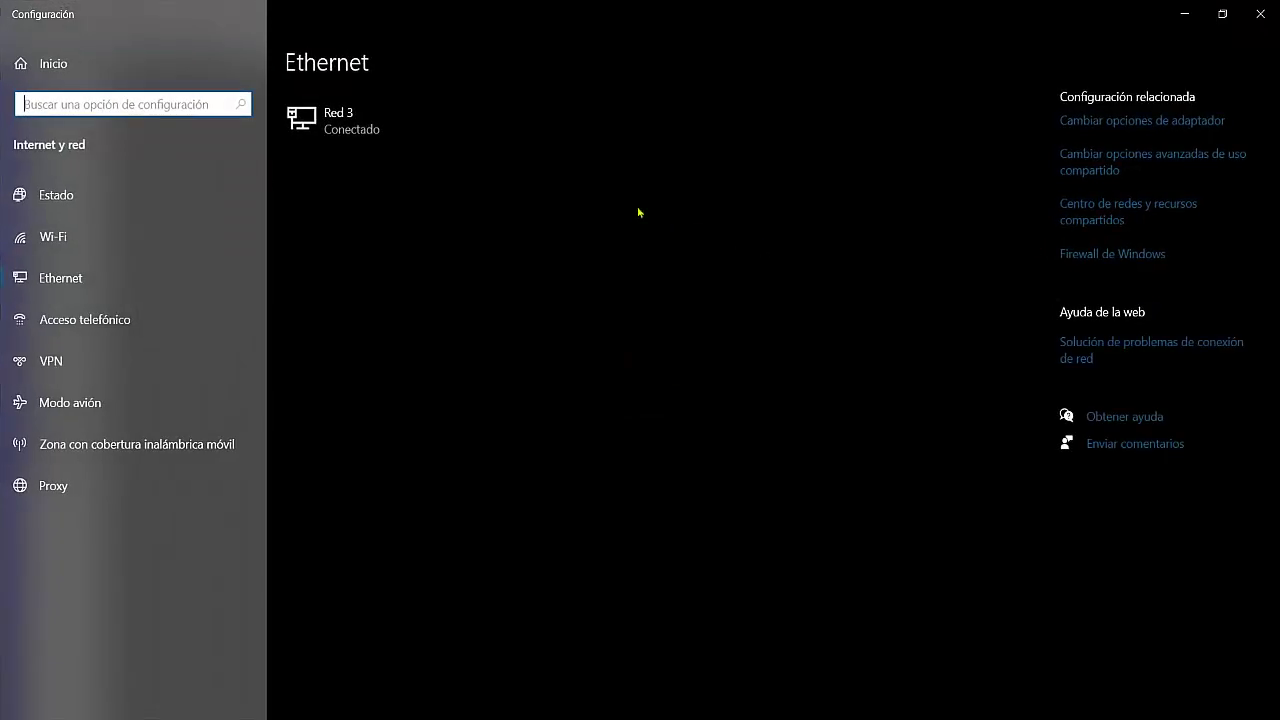
left_click(1260, 14)
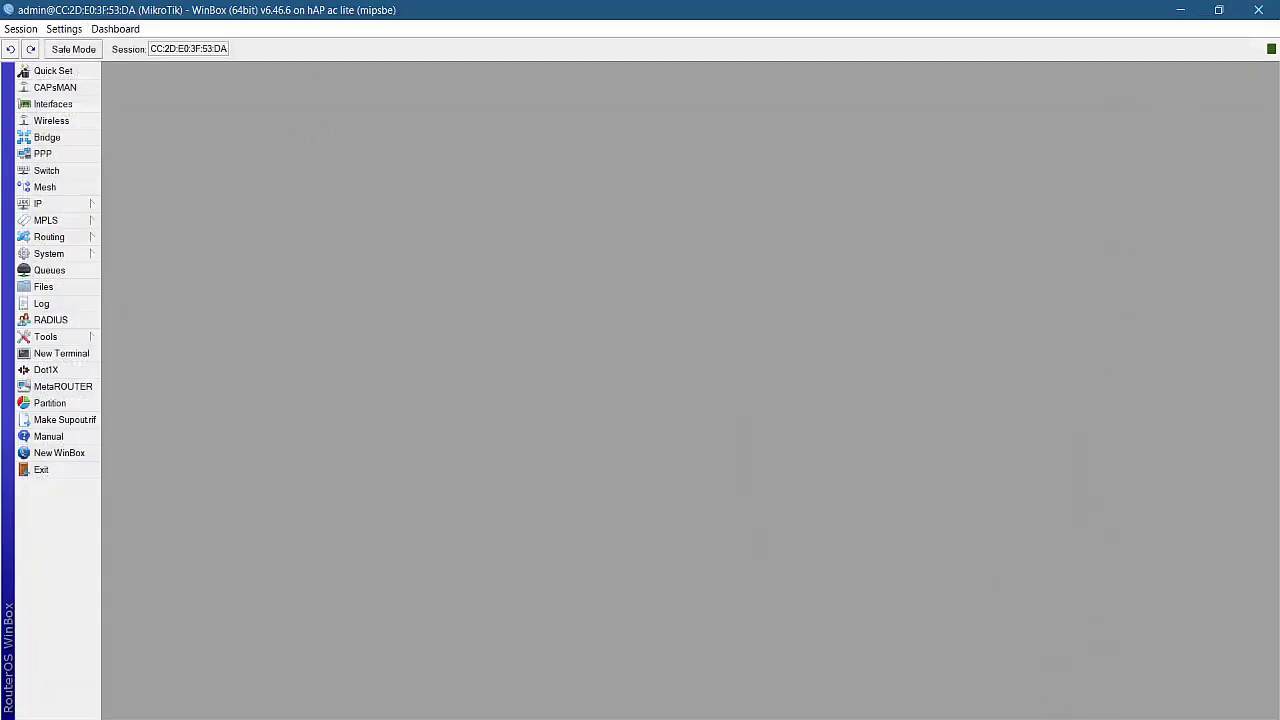
- Open the Red_Central 2 connection's properties and check its security type and assigned IPv4 address
left_click(1054, 719)
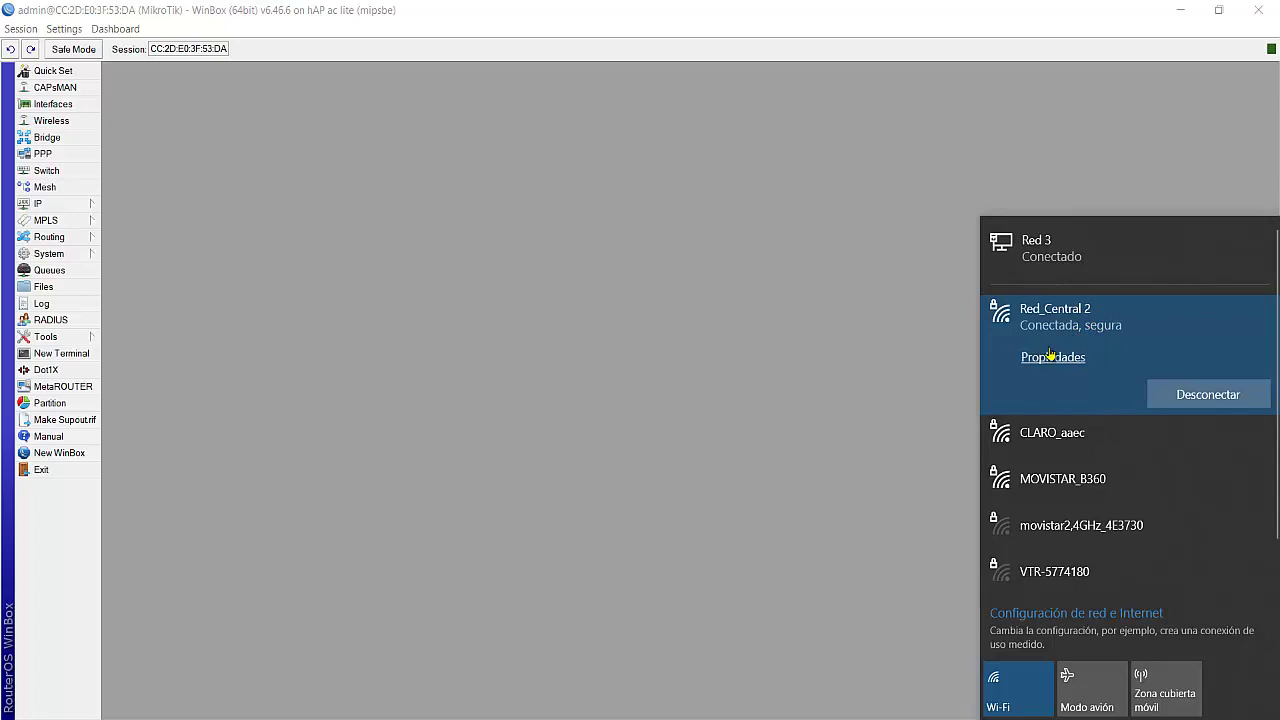
left_click(1053, 357)
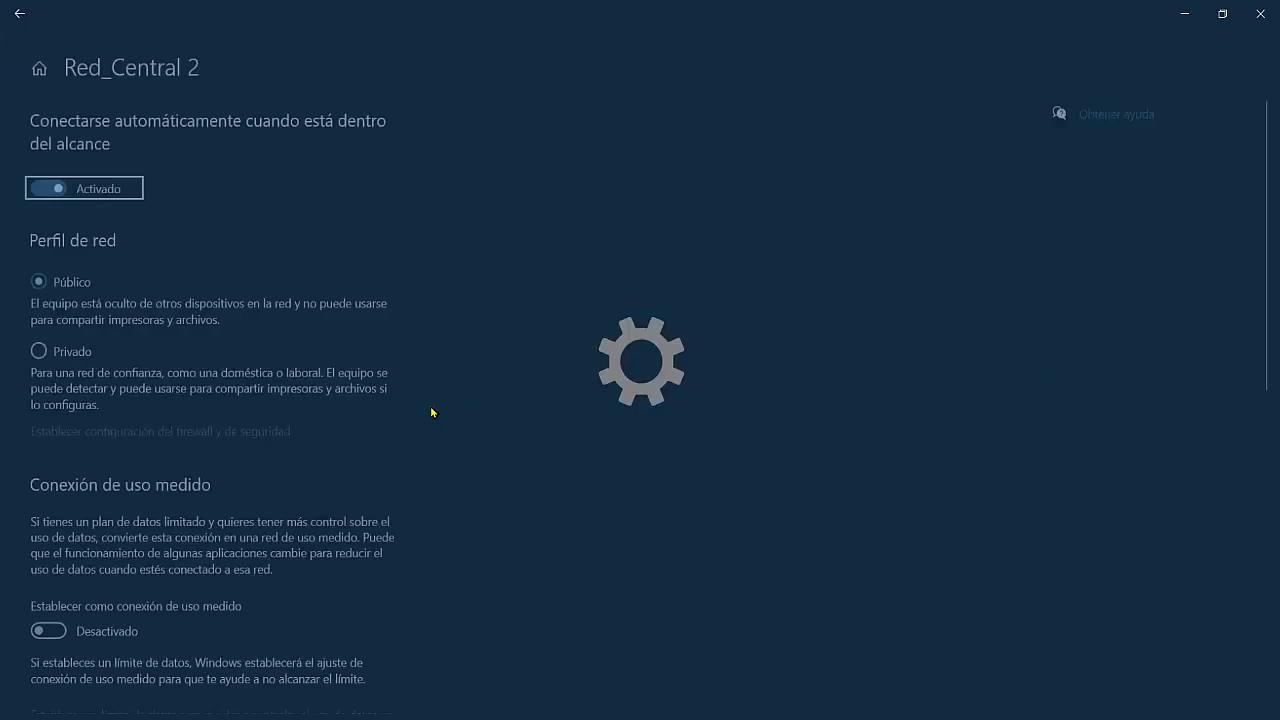
scroll(229, 510, "down", 5)
scroll(229, 510, "down", 3)
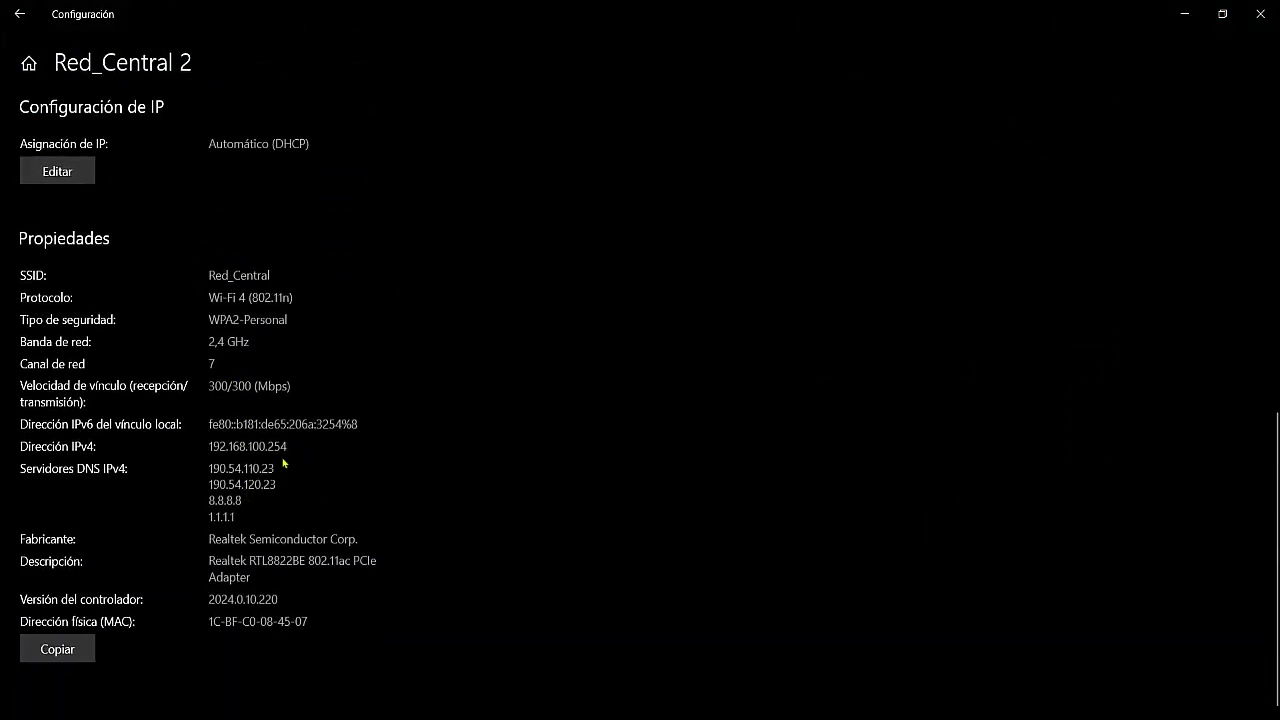
left_click_drag(289, 446, 196, 444)
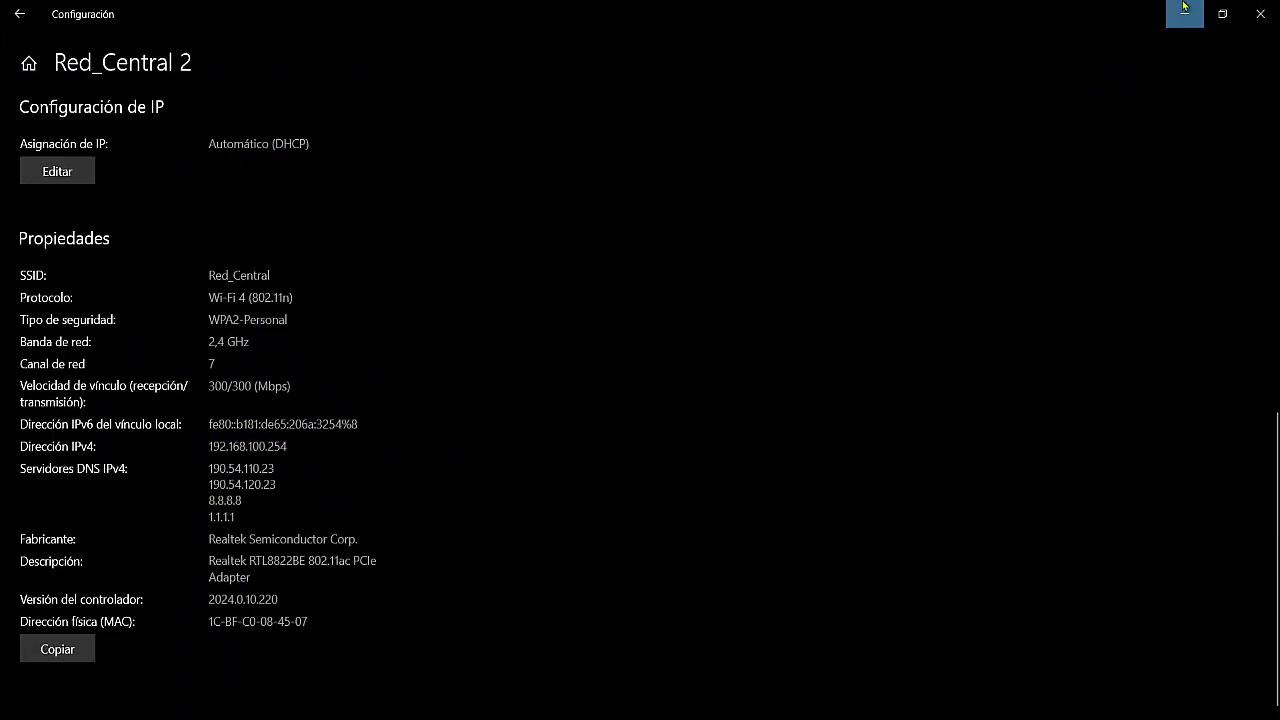
left_click(1260, 14)
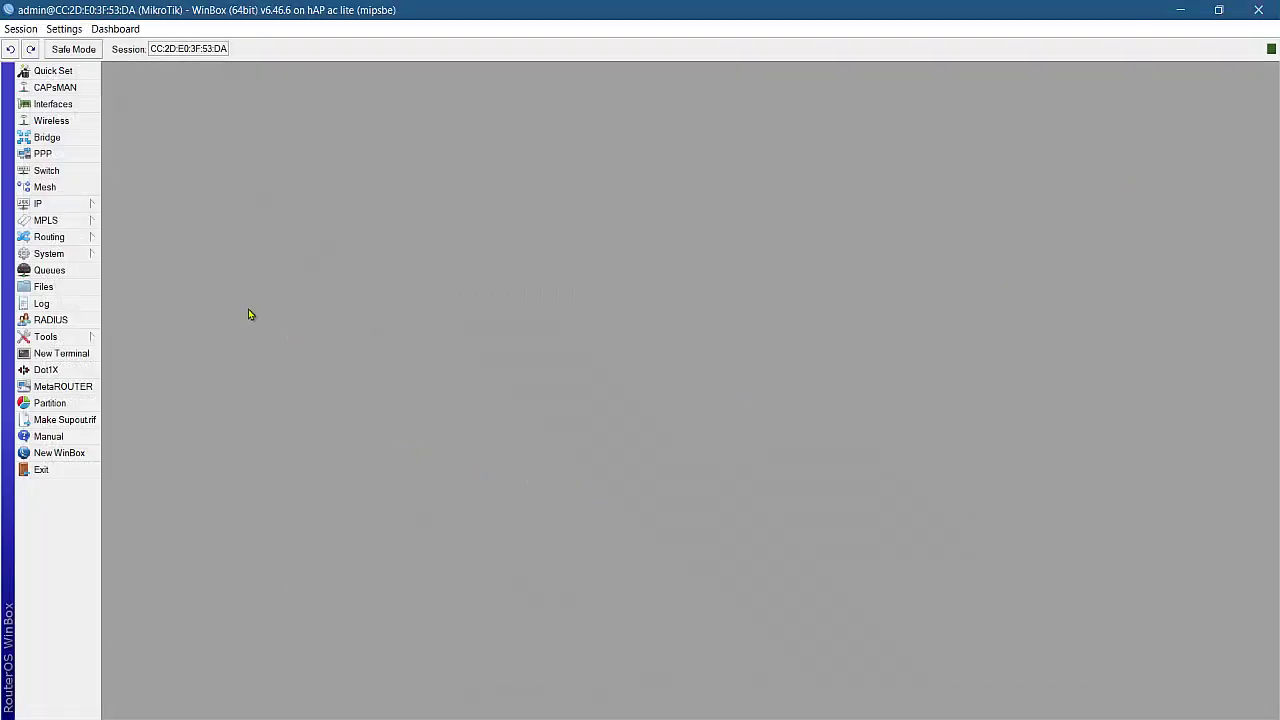
left_click(47, 120)
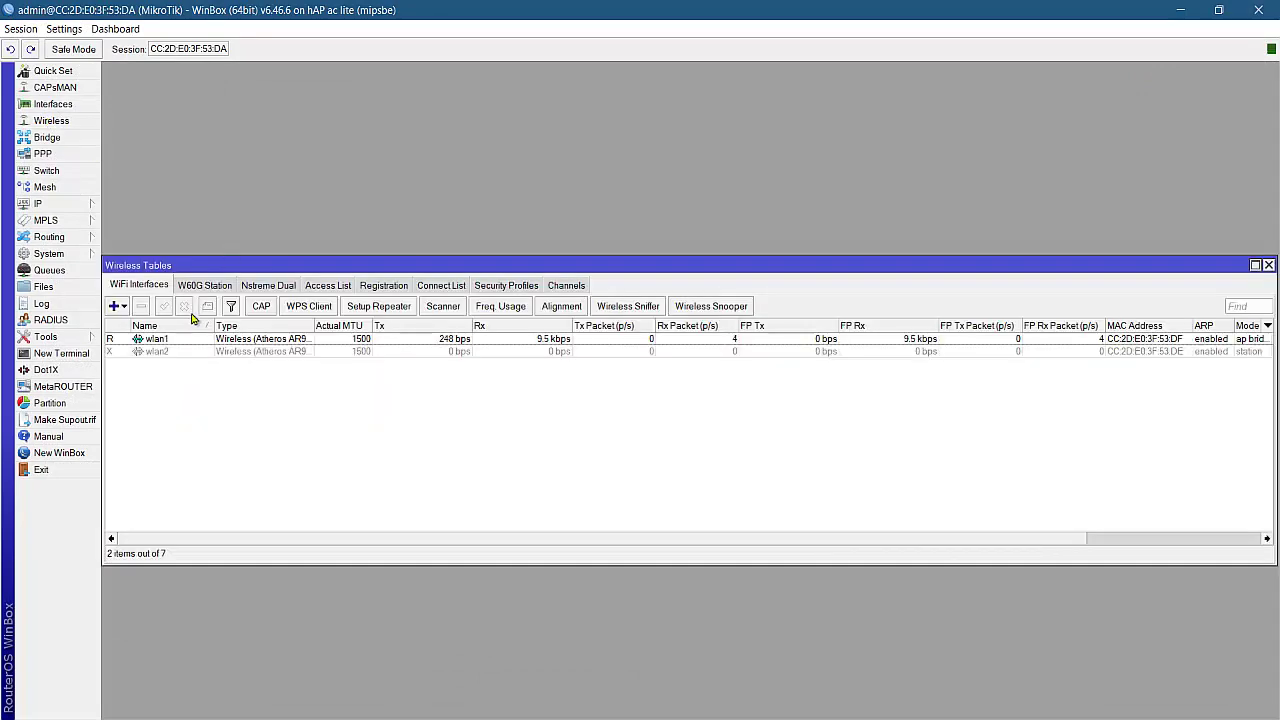
left_click(498, 287)
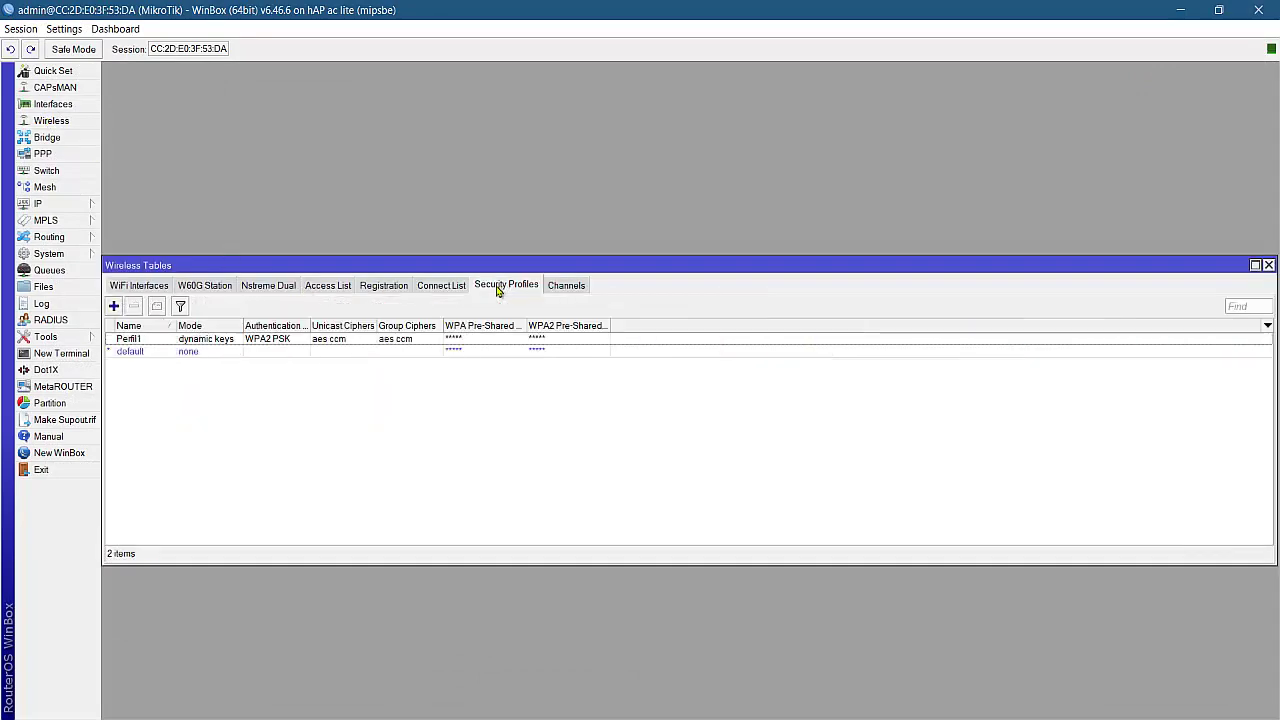
left_click(129, 286)
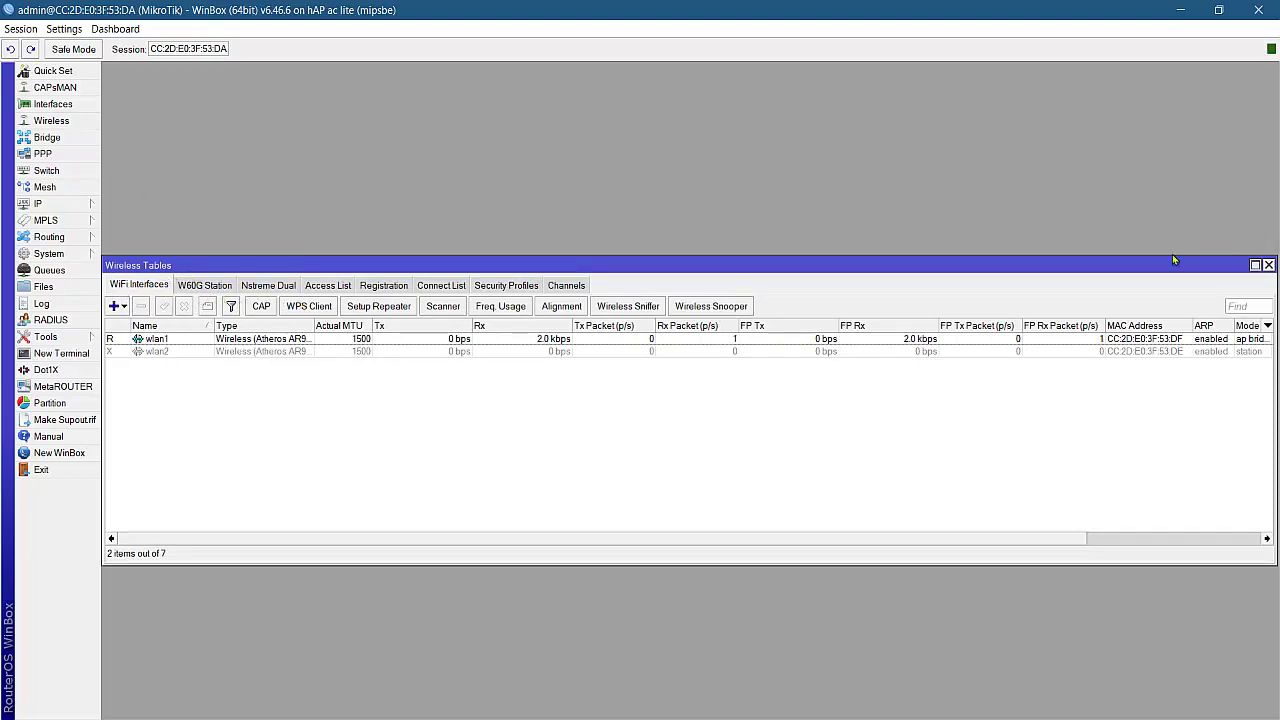
left_click(1268, 265)
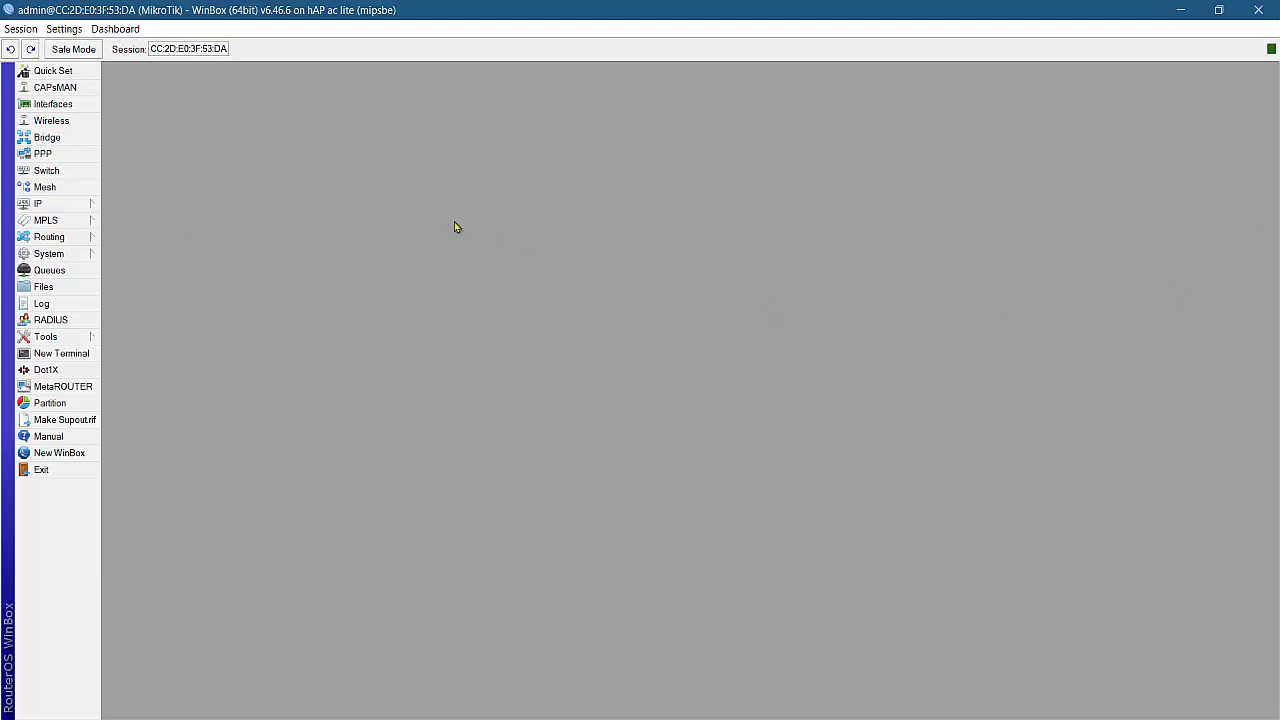
- Select the disabled wlan2 interface in the router's list of WiFi interfaces
left_click(52, 120)
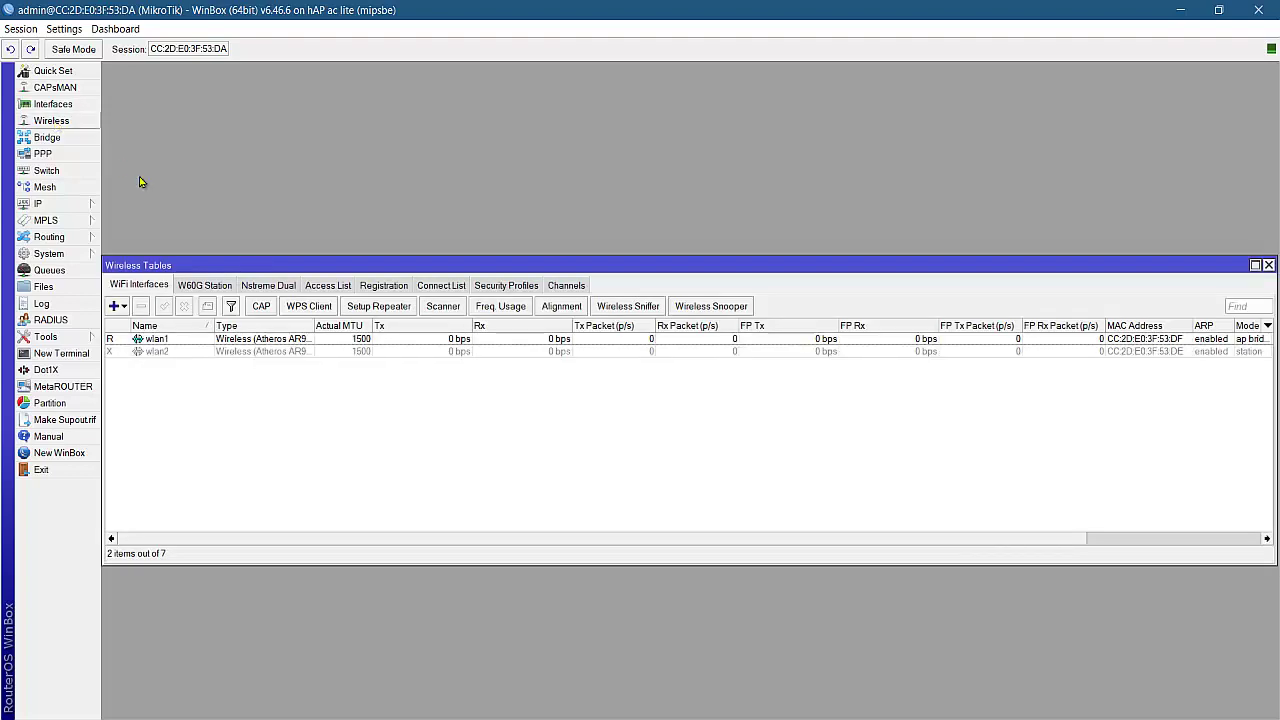
left_click(157, 353)
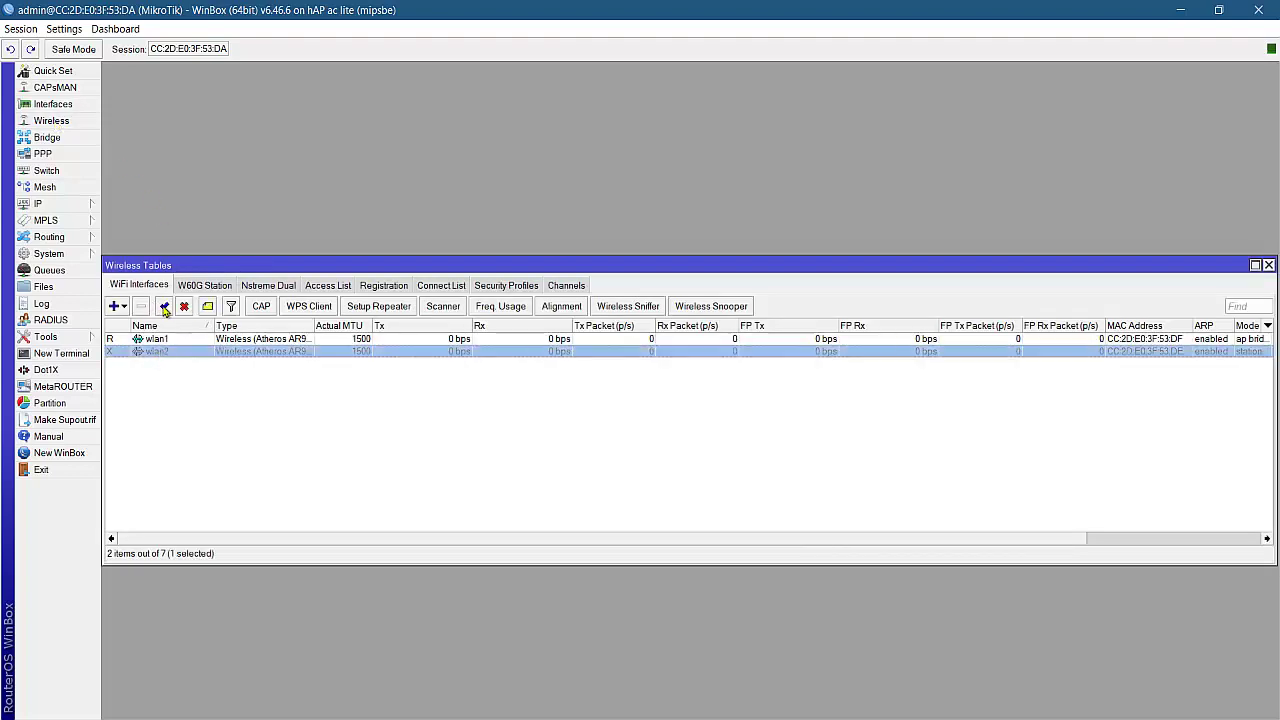